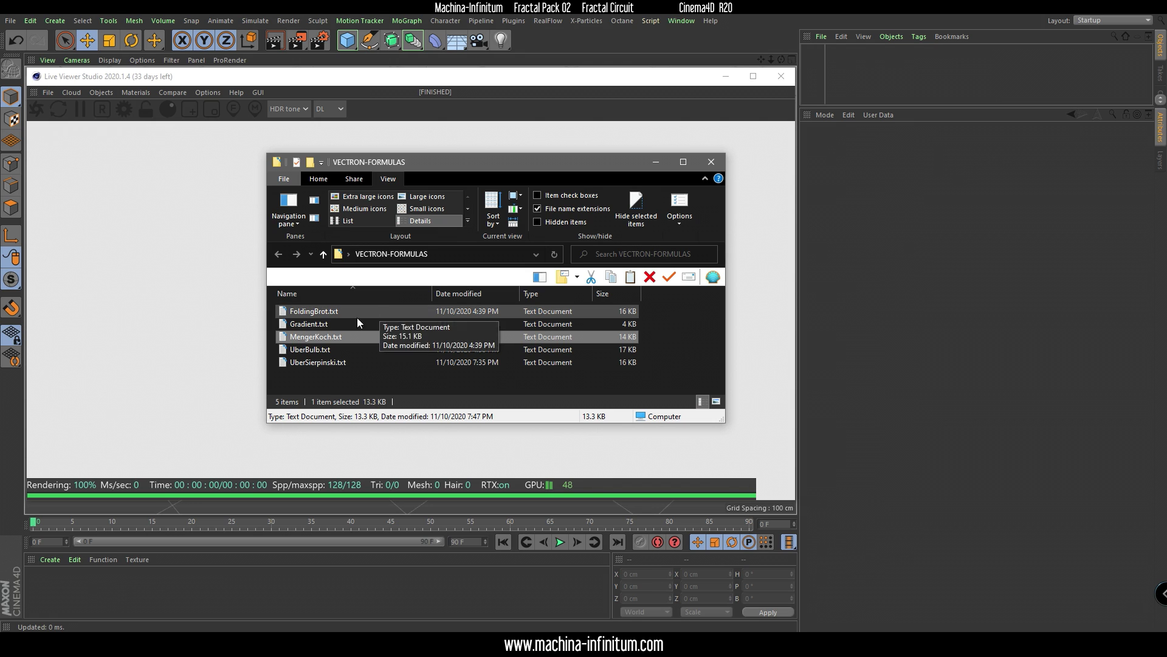
Step: Open MengerKoch.txt, copy the entire formula code, and minimize the text file
double_click(318, 338)
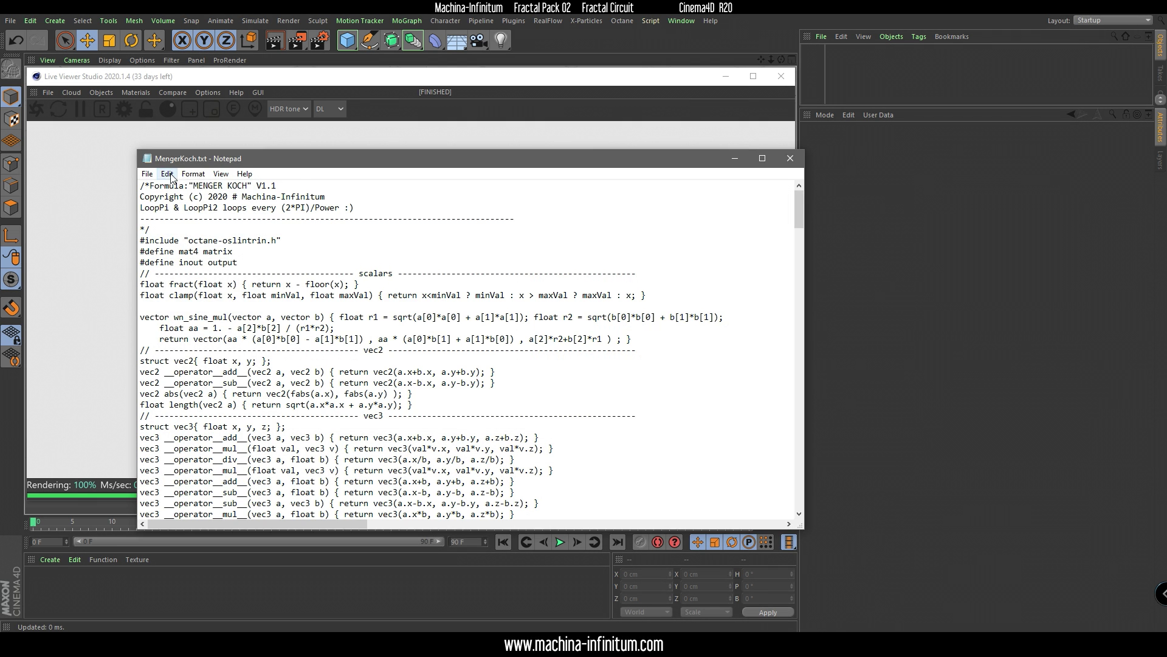
click(167, 174)
click(207, 345)
right_click(195, 282)
click(219, 321)
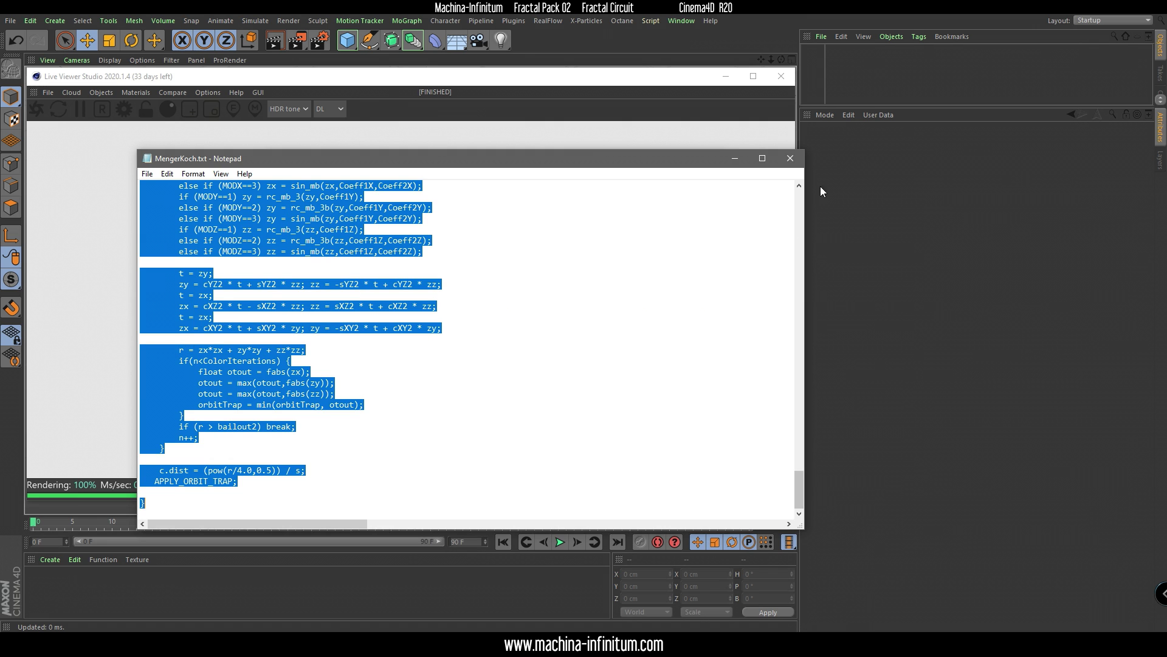
click(735, 159)
Step: Add an Octane Vectron object and compile it with the copied MengerKoch formula in place of its default script
click(99, 93)
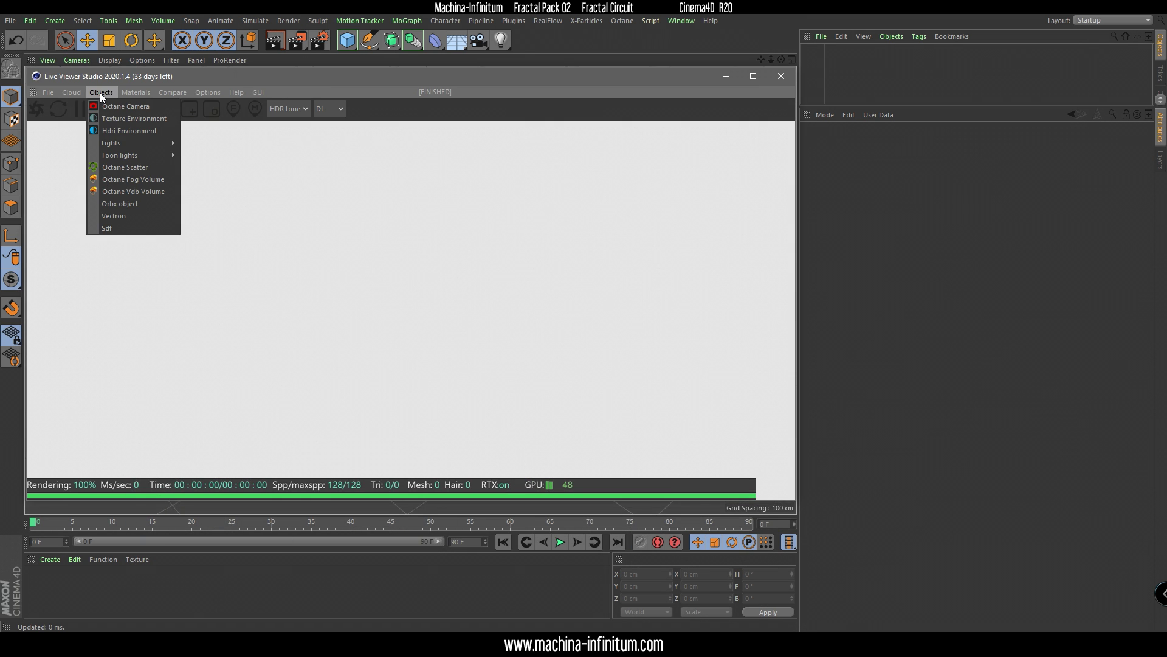
click(123, 217)
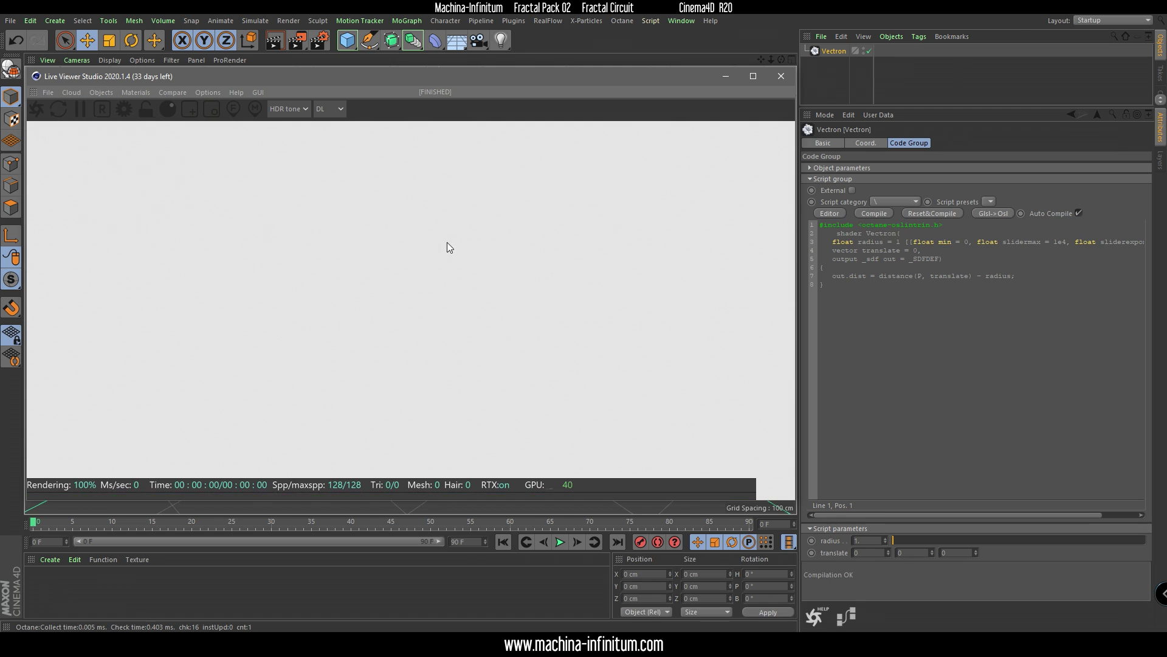
click(854, 302)
key(ctrl+a)
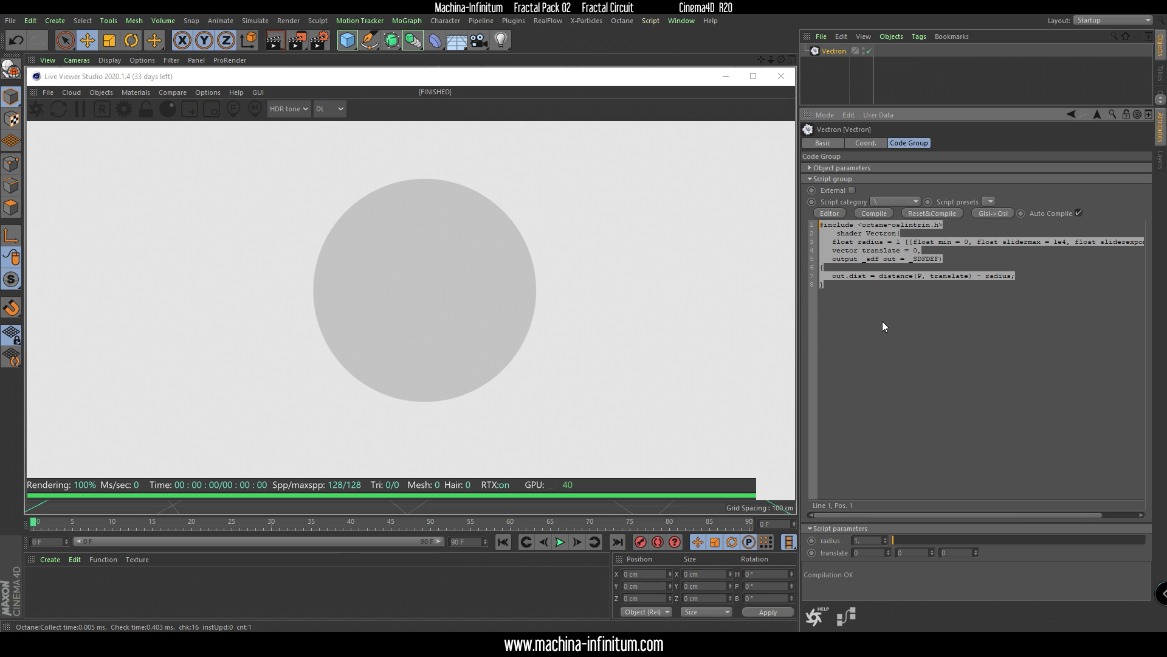
key(Delete)
key(ctrl+v)
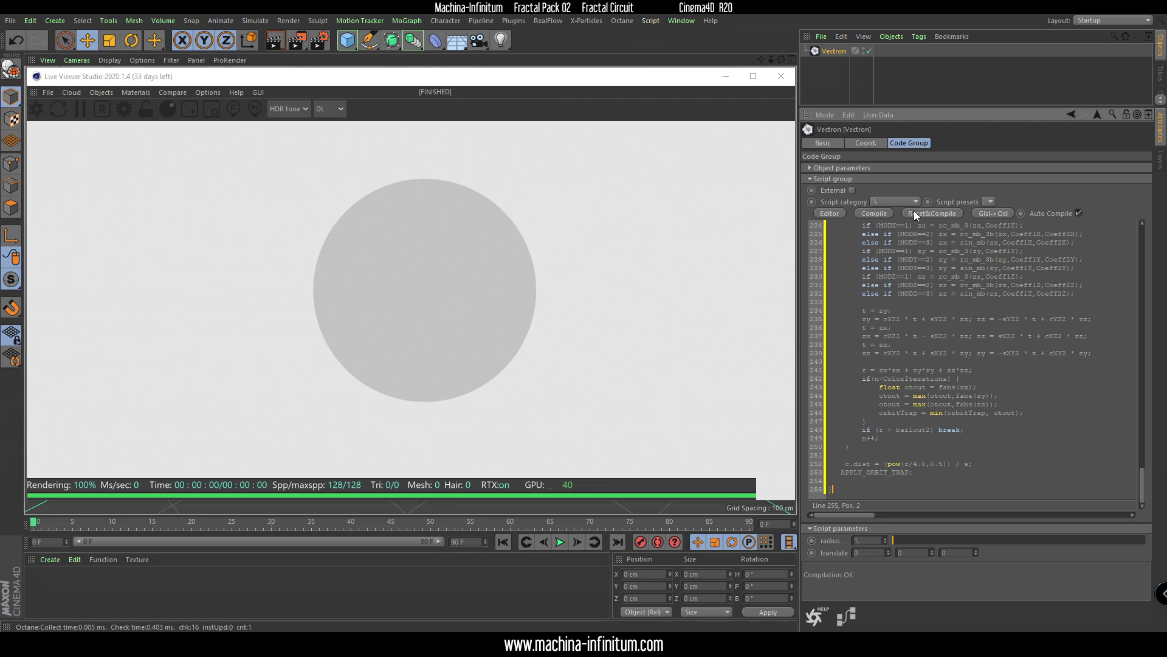
click(877, 211)
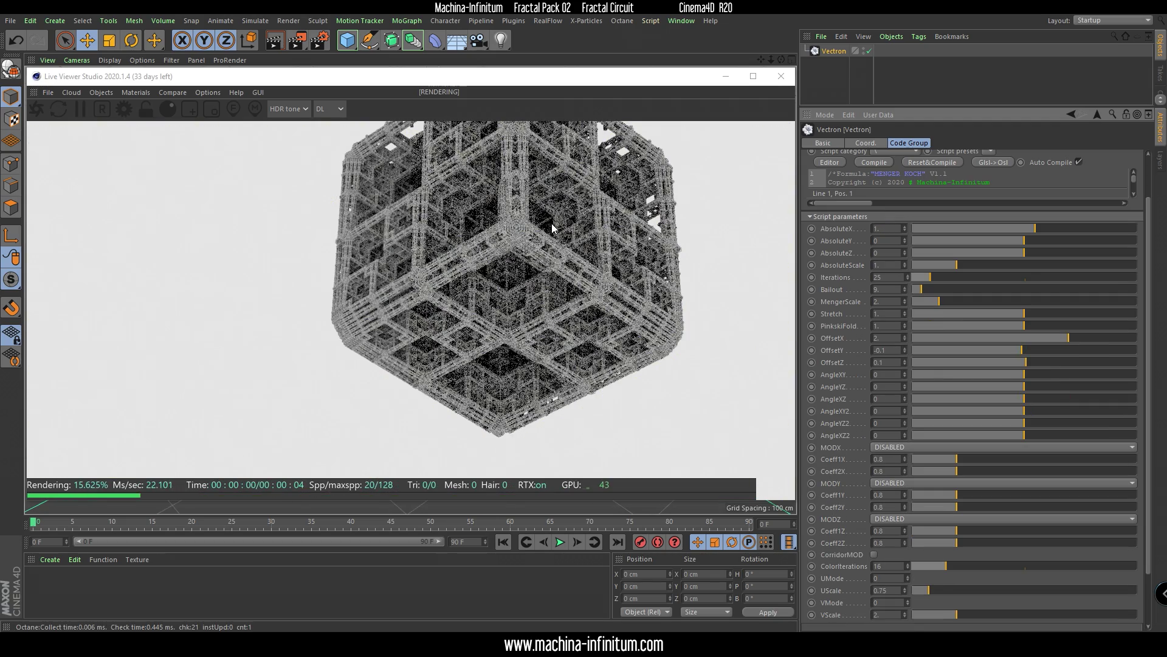
Step: Try an AngleYZ value of about -21.5 on the Vectron fractal and undo the change
middle_drag(526, 236, 473, 317)
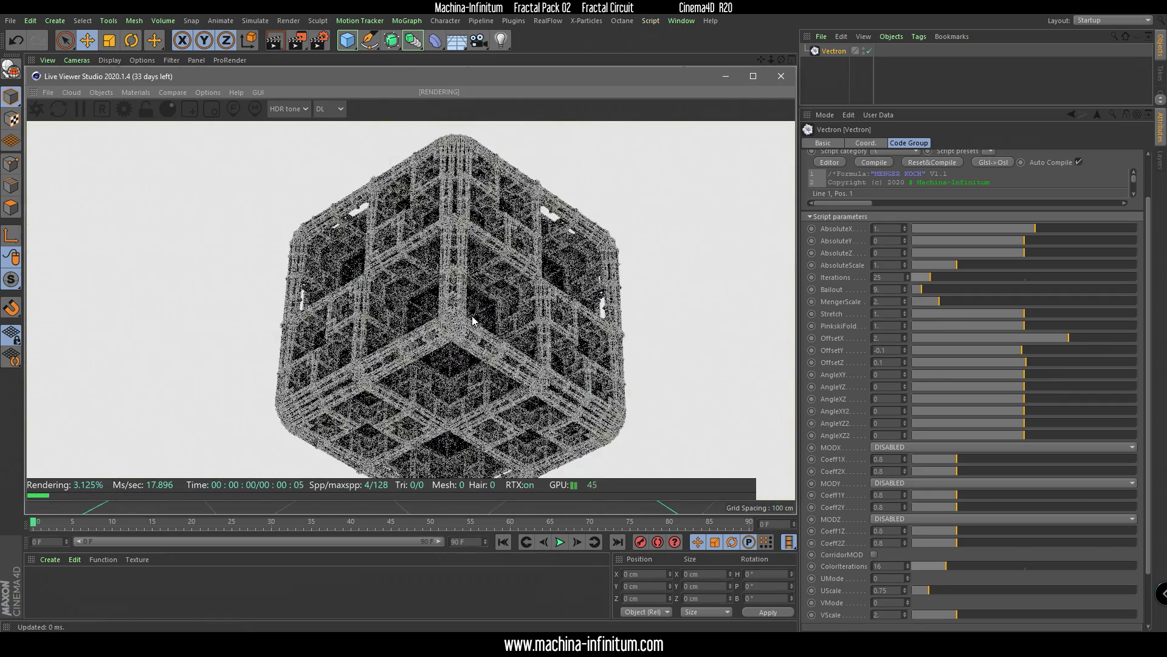
mouse_move(473, 320)
mouse_down()
mouse_move(548, 309)
mouse_move(474, 328)
mouse_up()
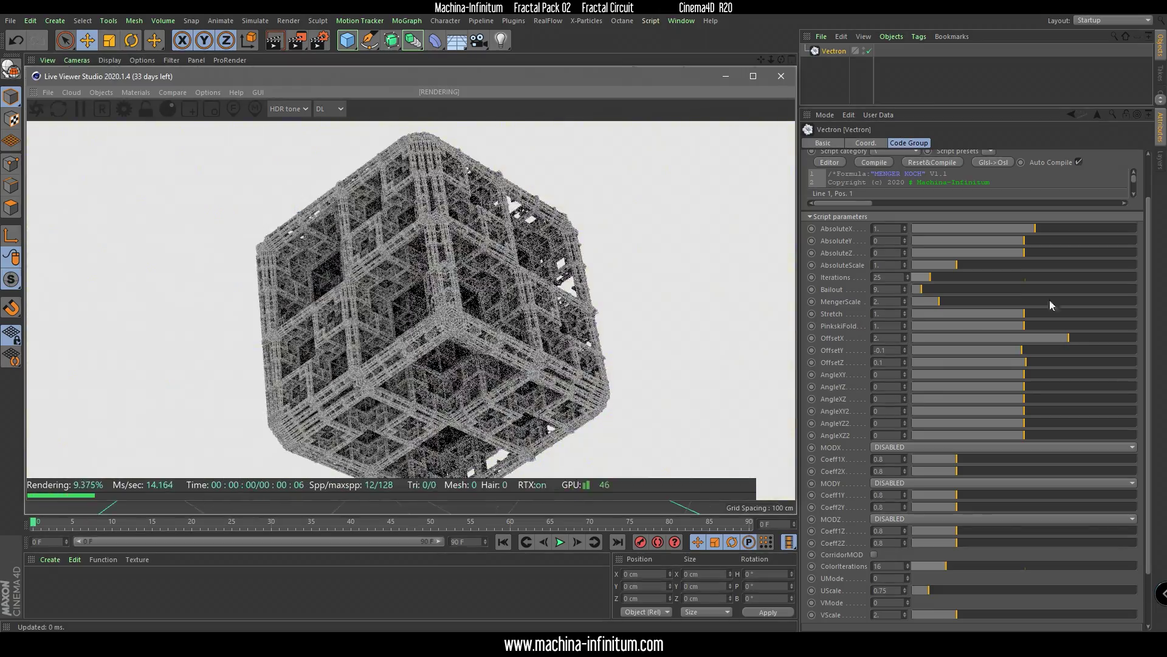
drag(966, 107, 966, 82)
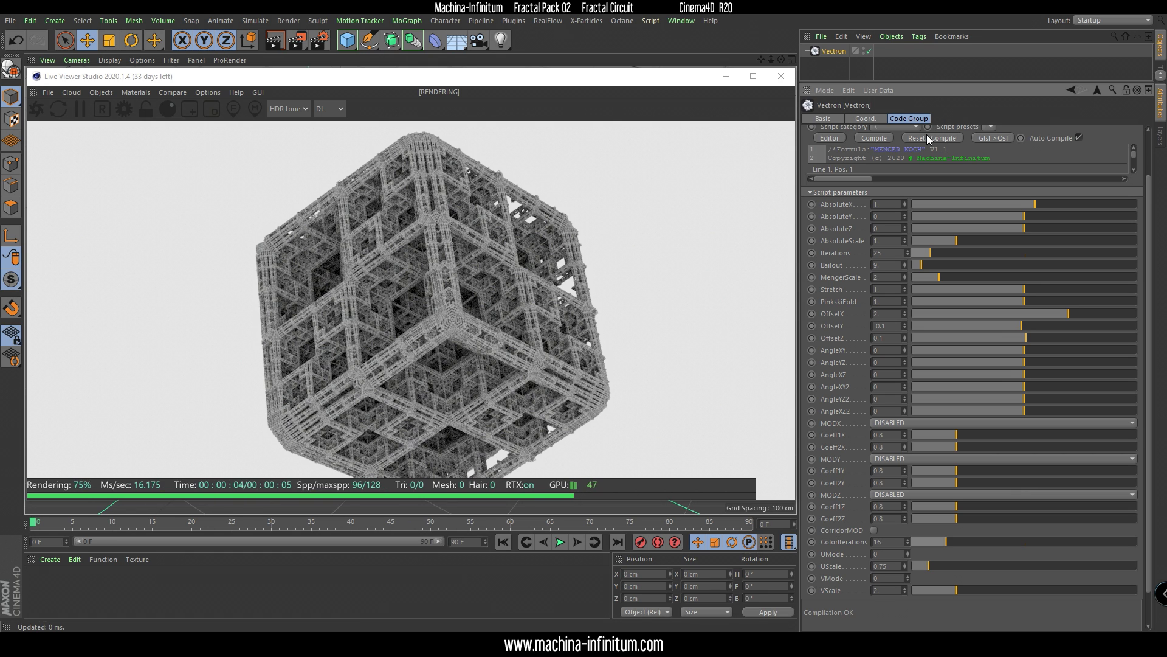
right_drag(431, 331, 426, 279)
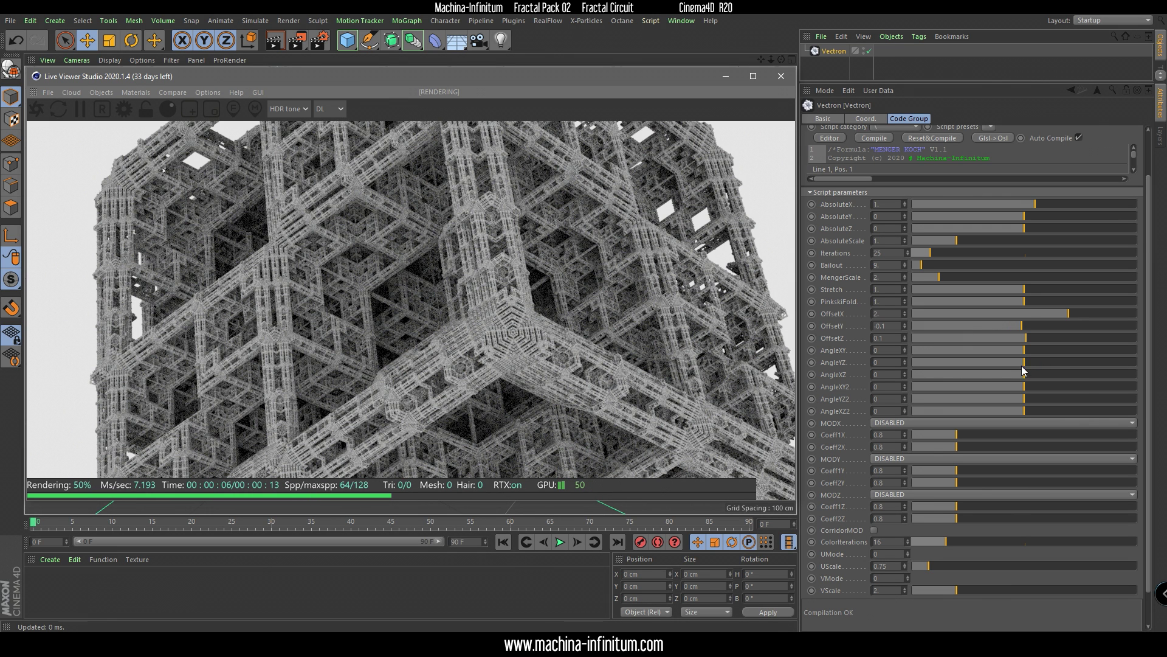
drag(1025, 364, 1010, 360)
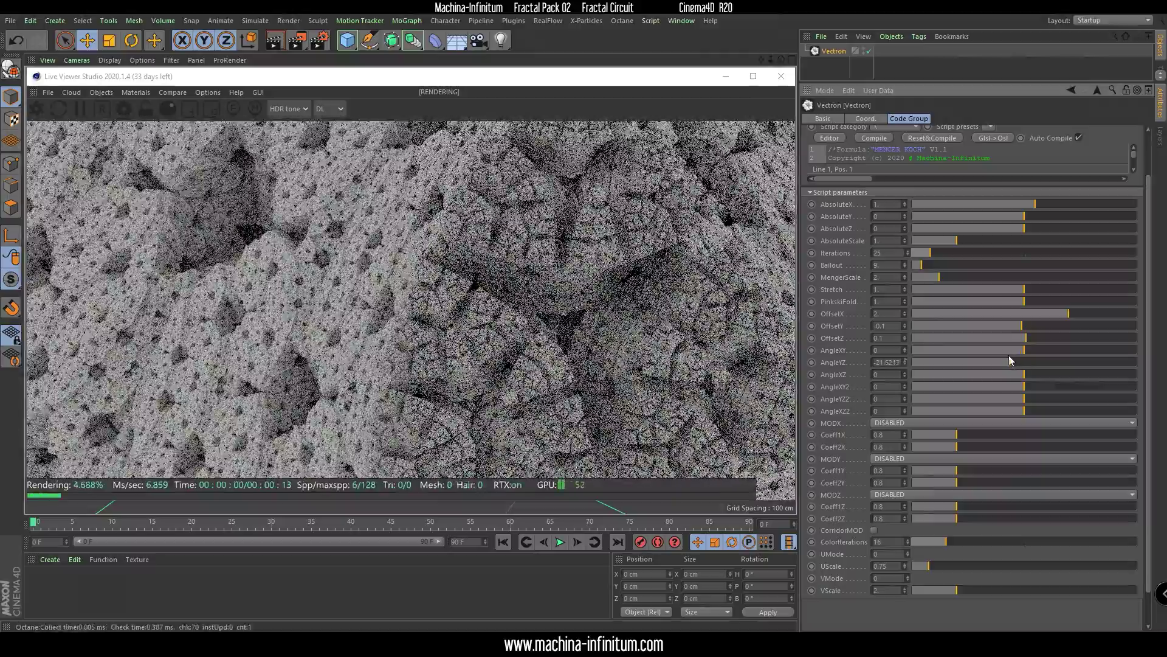
scroll(527, 243, down, 6)
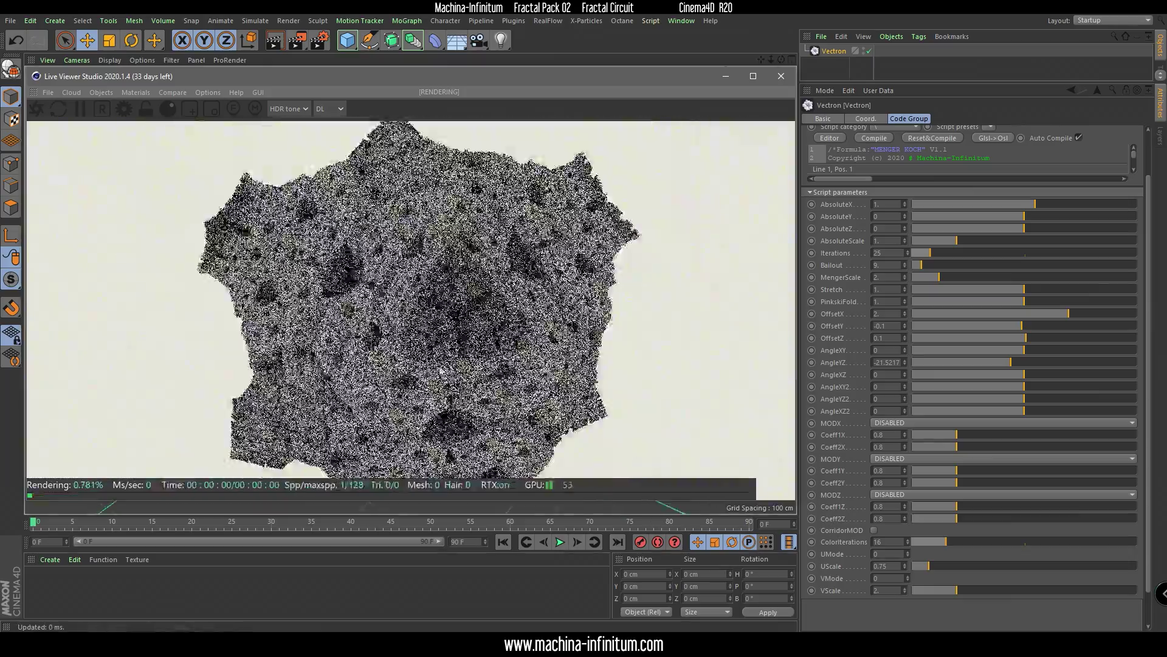
mouse_move(1016, 365)
mouse_down()
mouse_move(992, 363)
mouse_move(1052, 361)
mouse_move(1031, 358)
mouse_up()
key(ctrl+z)
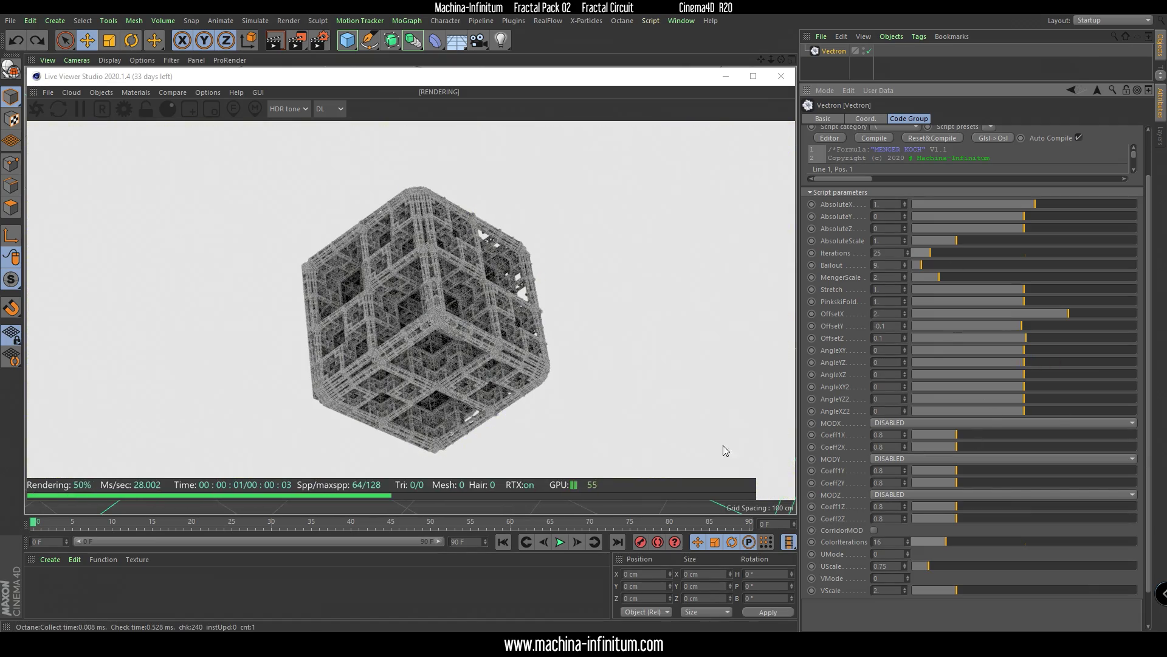
Step: Set the Vectron's MODX modifier to BISMUTH and frame the whole fractal block in the live render
drag(398, 317, 436, 333)
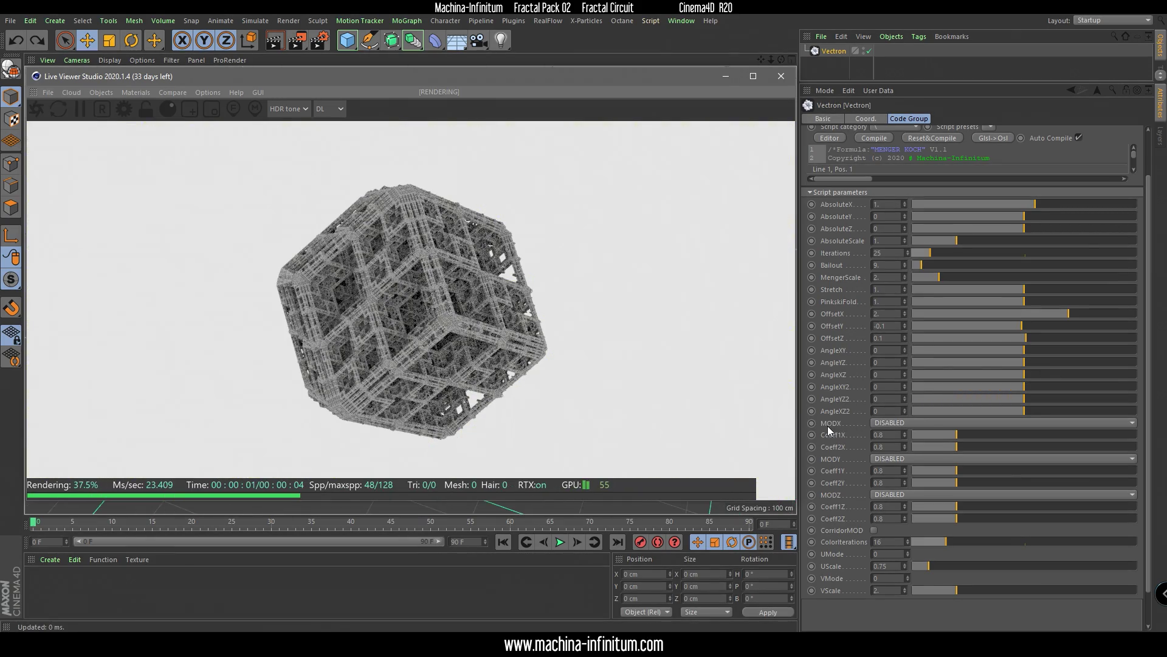
click(887, 423)
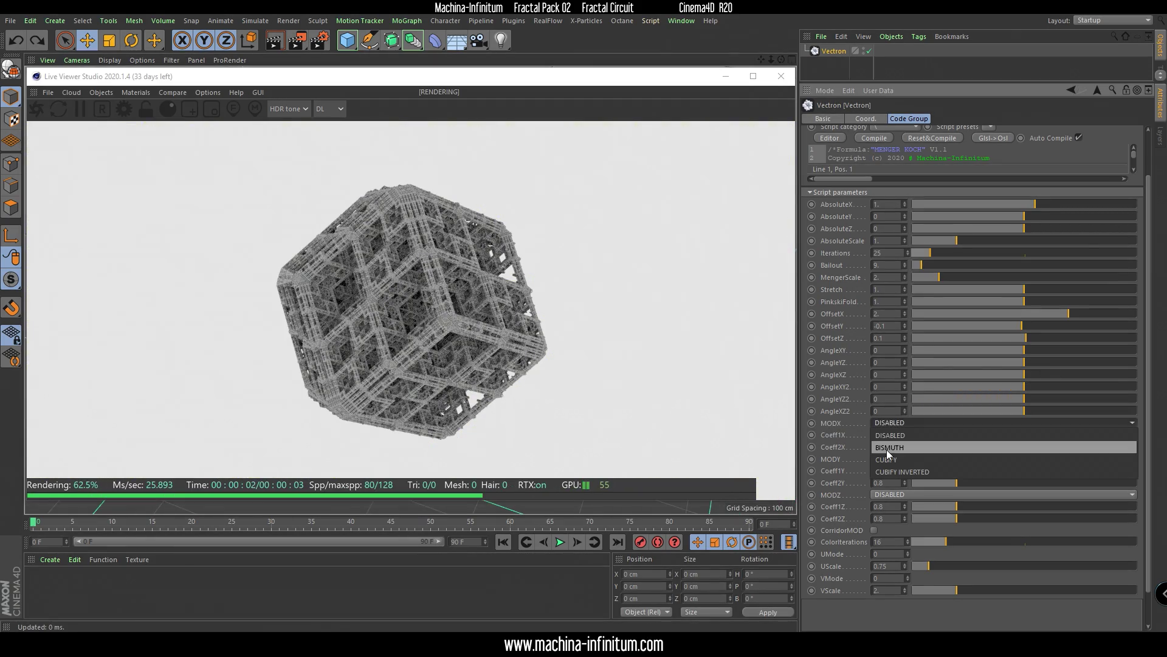
click(898, 448)
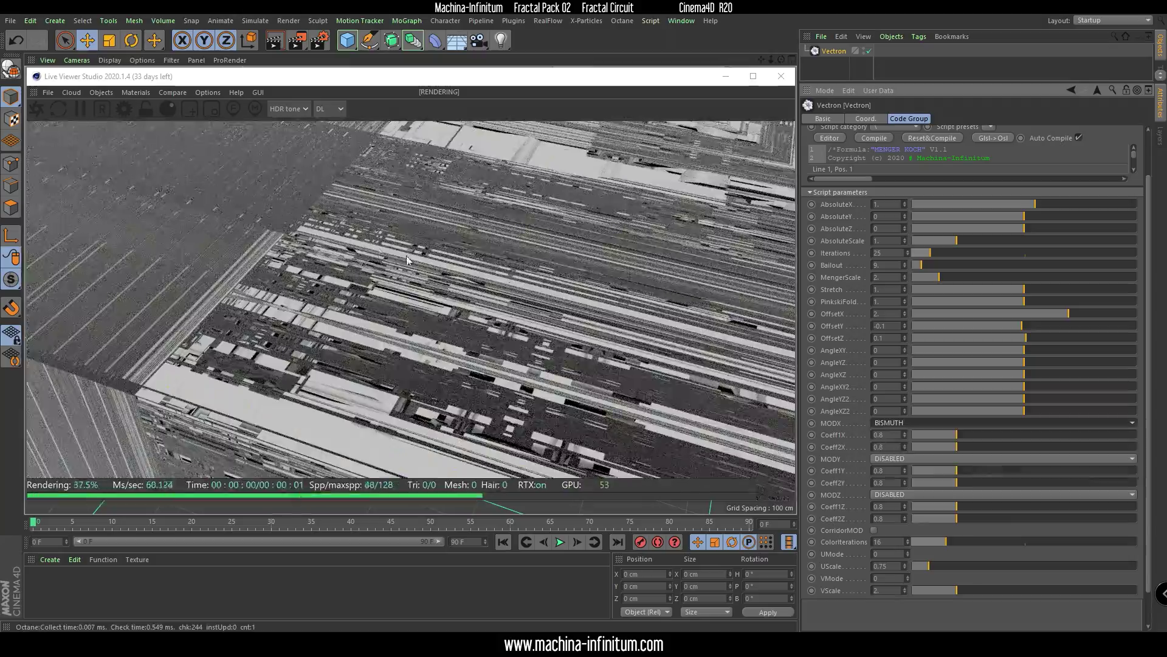
scroll(519, 219, down, 5)
drag(450, 339, 571, 286)
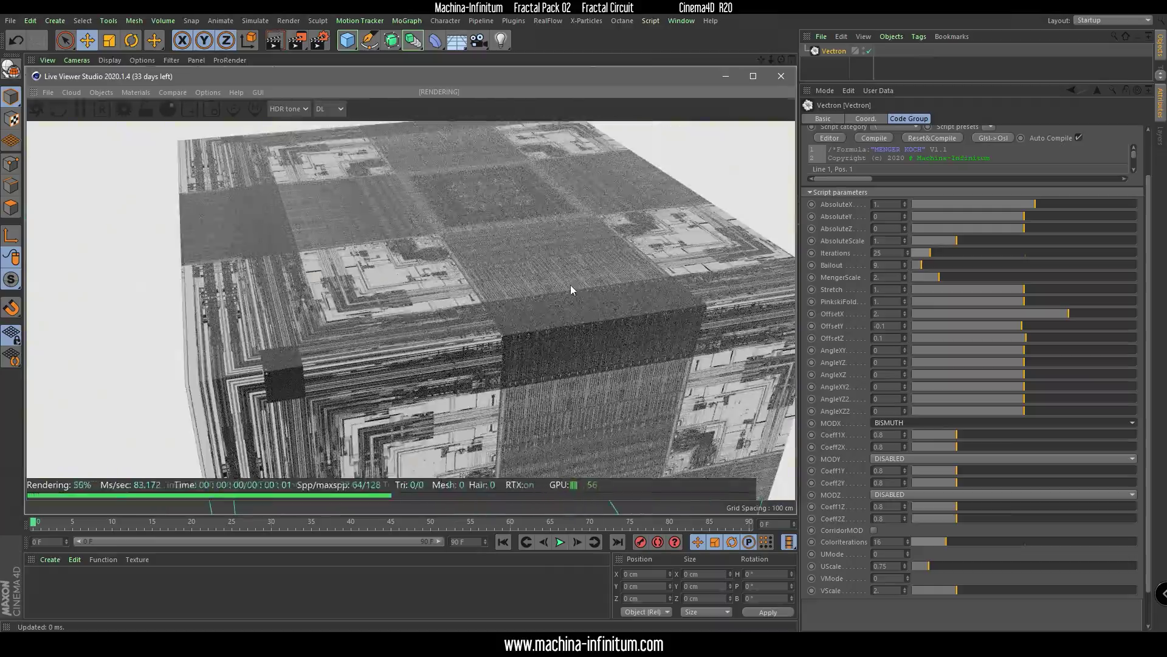
drag(414, 315, 366, 342)
drag(462, 276, 409, 249)
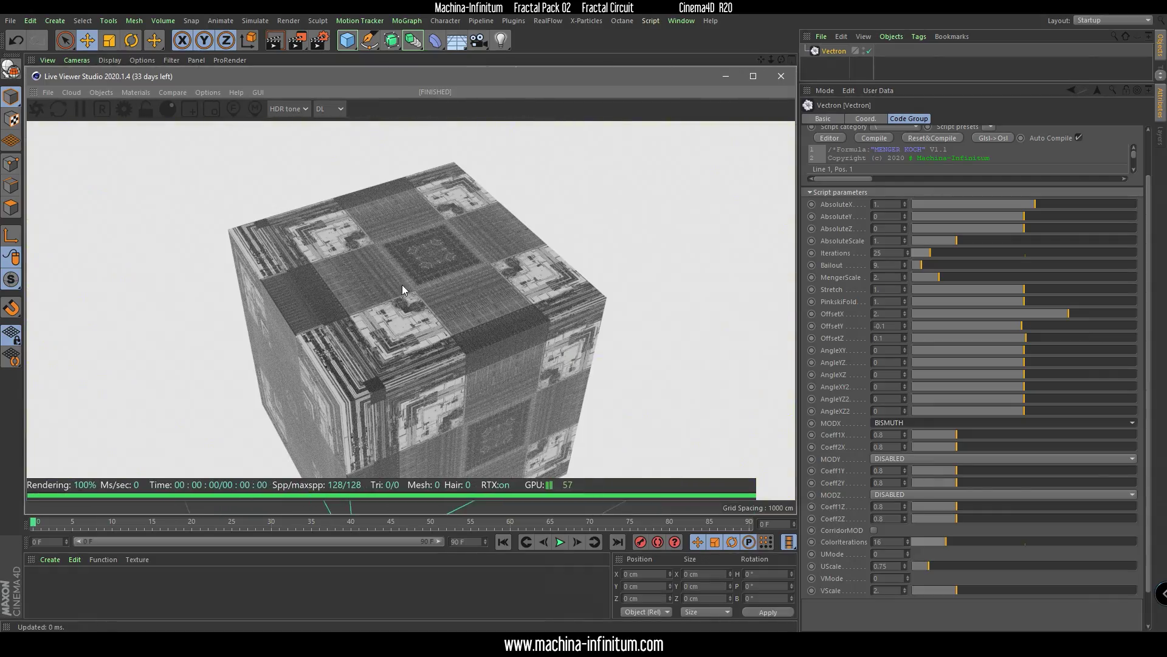
Step: Set the Vectron's Y bounds to 2000 in its object parameters
scroll(1151, 313, up, 3)
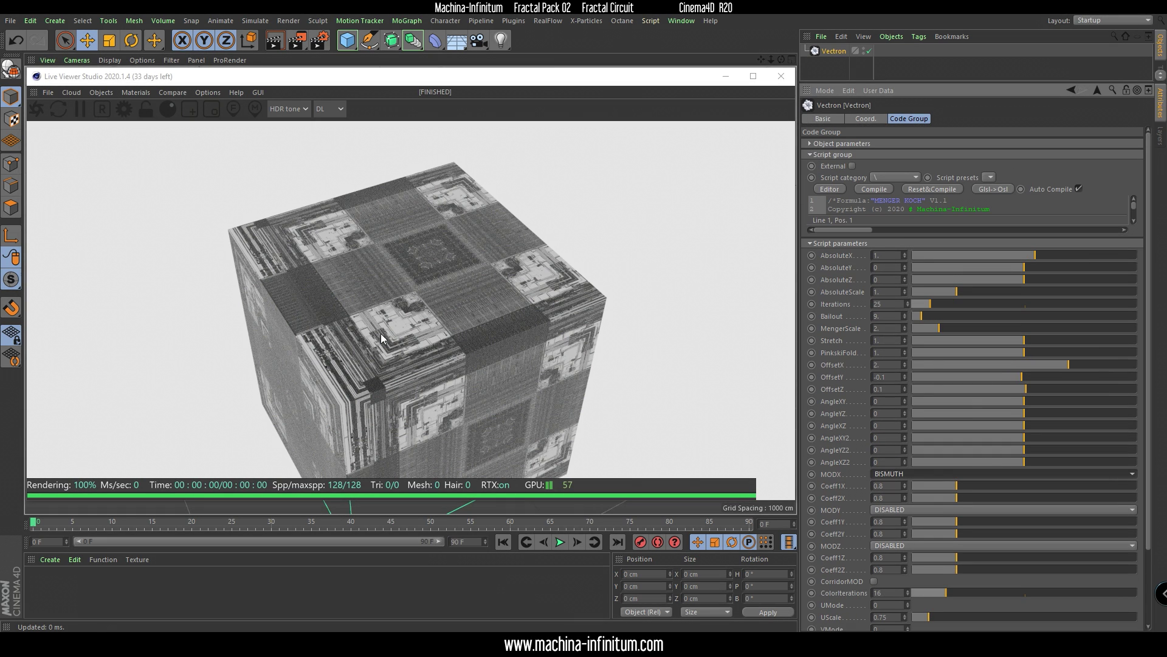
drag(479, 310, 545, 290)
click(810, 144)
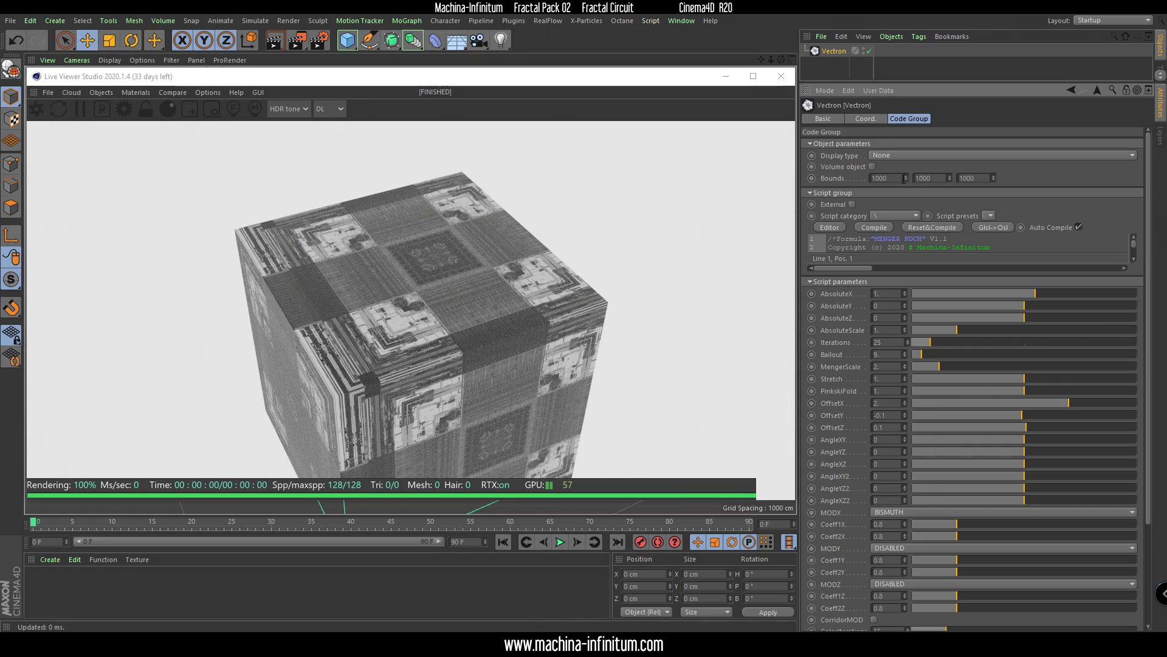
text(2)
key(Return)
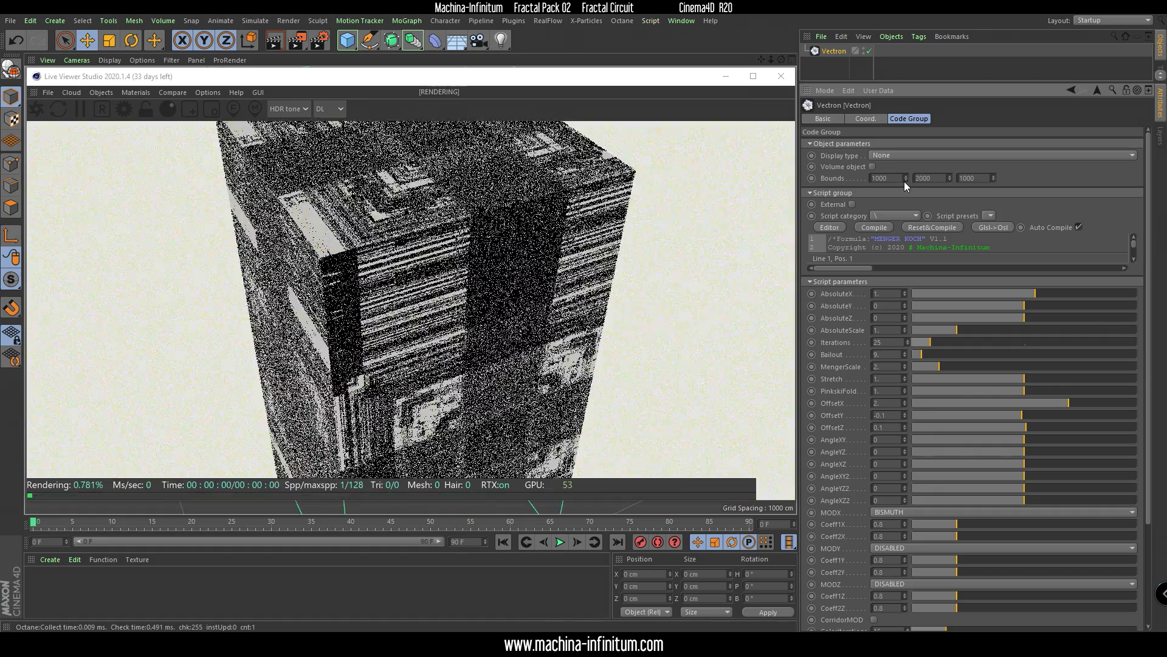
Step: Try an AbsoluteX value of about -0.76 and a higher AbsoluteY value on the fractal, undoing both changes
drag(443, 240, 508, 257)
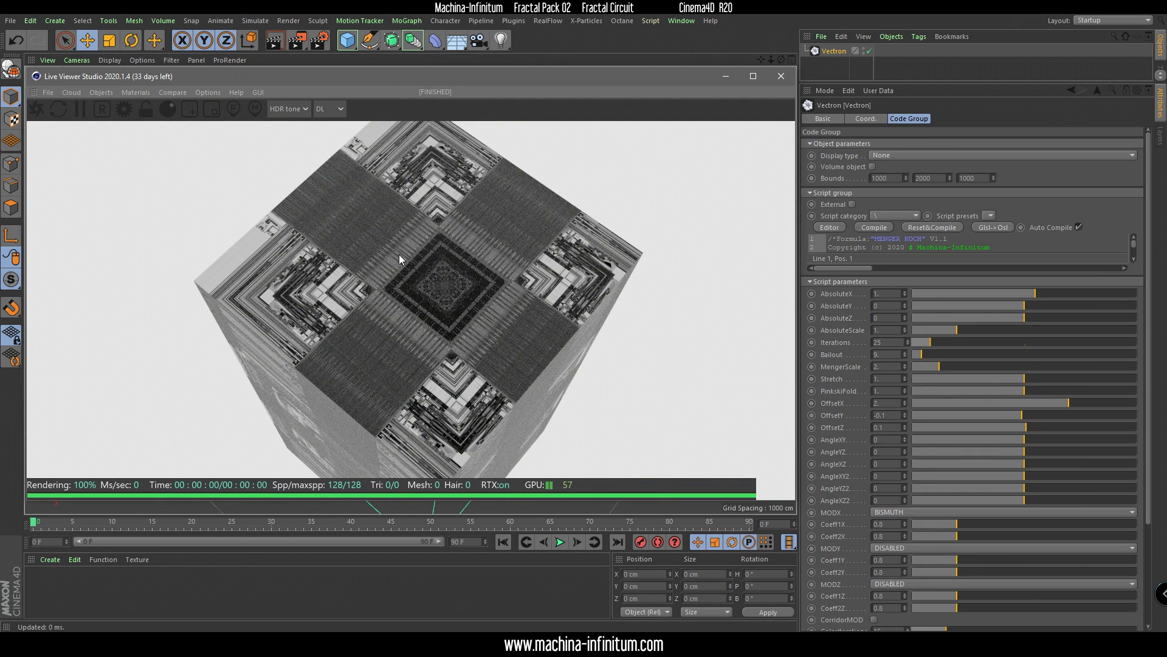
click(891, 294)
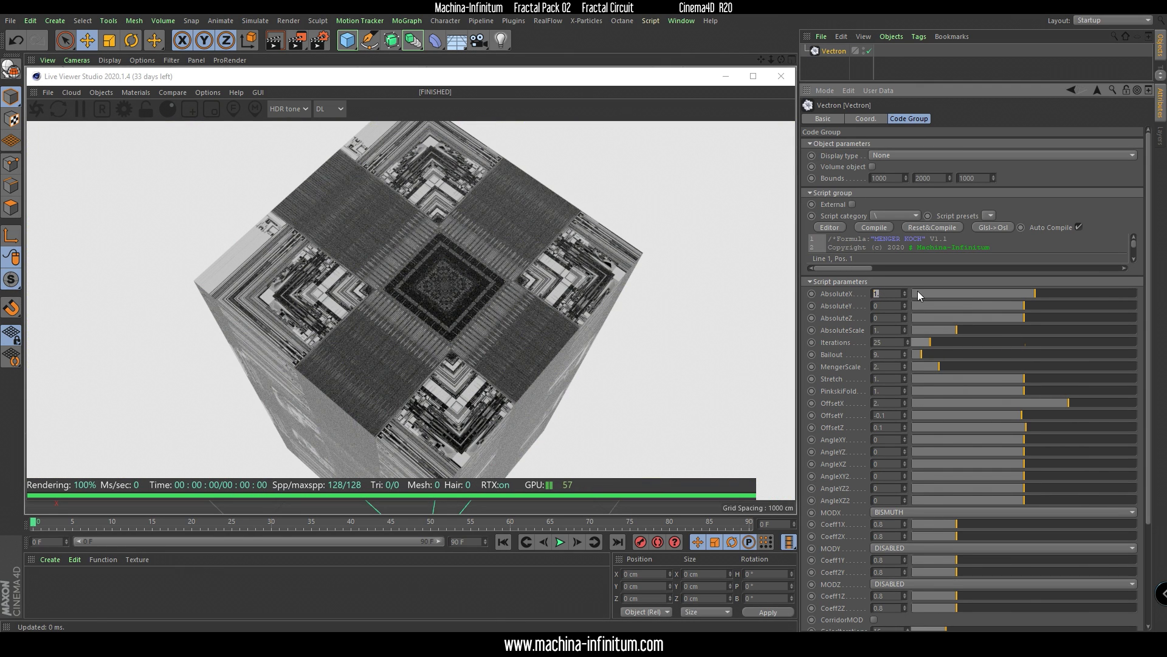
mouse_move(1038, 293)
mouse_down()
mouse_move(979, 294)
mouse_move(1085, 297)
mouse_move(973, 304)
mouse_move(986, 304)
mouse_up()
key(ctrl+z)
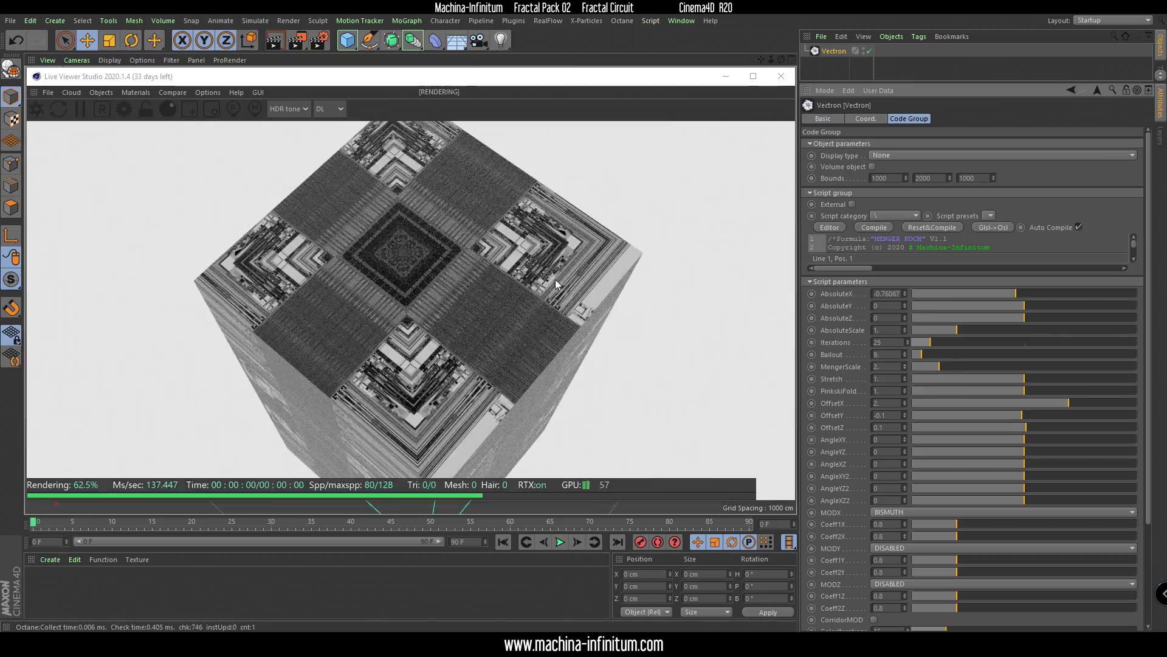
drag(1023, 305, 1057, 307)
key(ctrl+z)
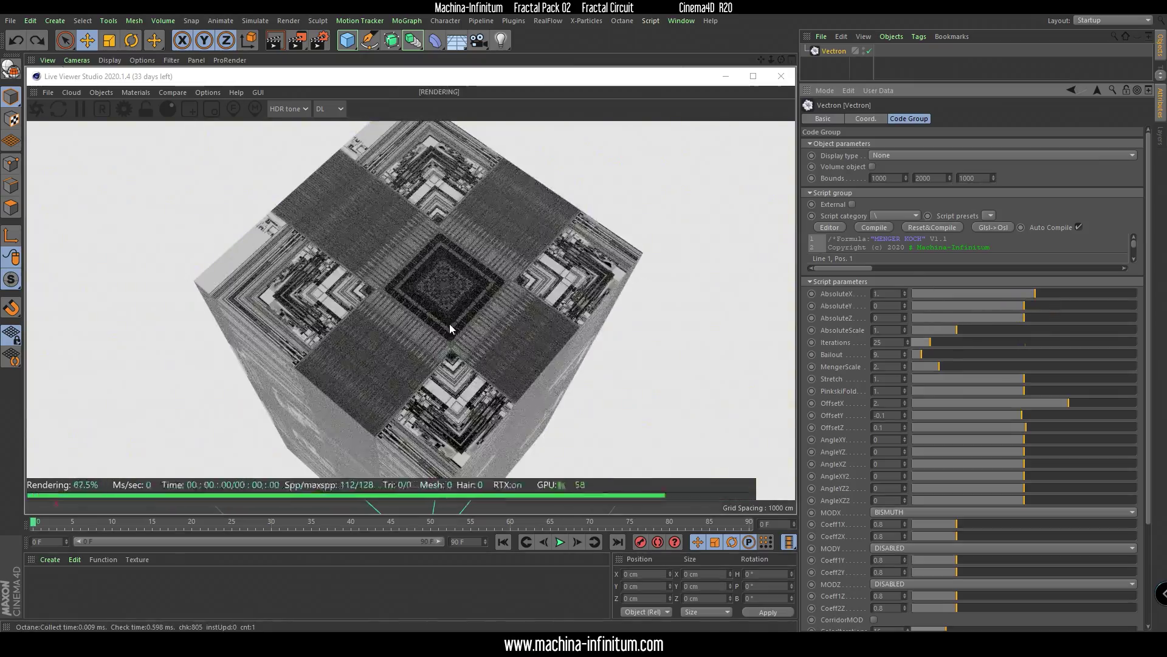
Step: Set AbsoluteX to 0 and frame the central pattern on the fractal's surface at an oblique angle
scroll(450, 324, up, 5)
drag(895, 294, 811, 287)
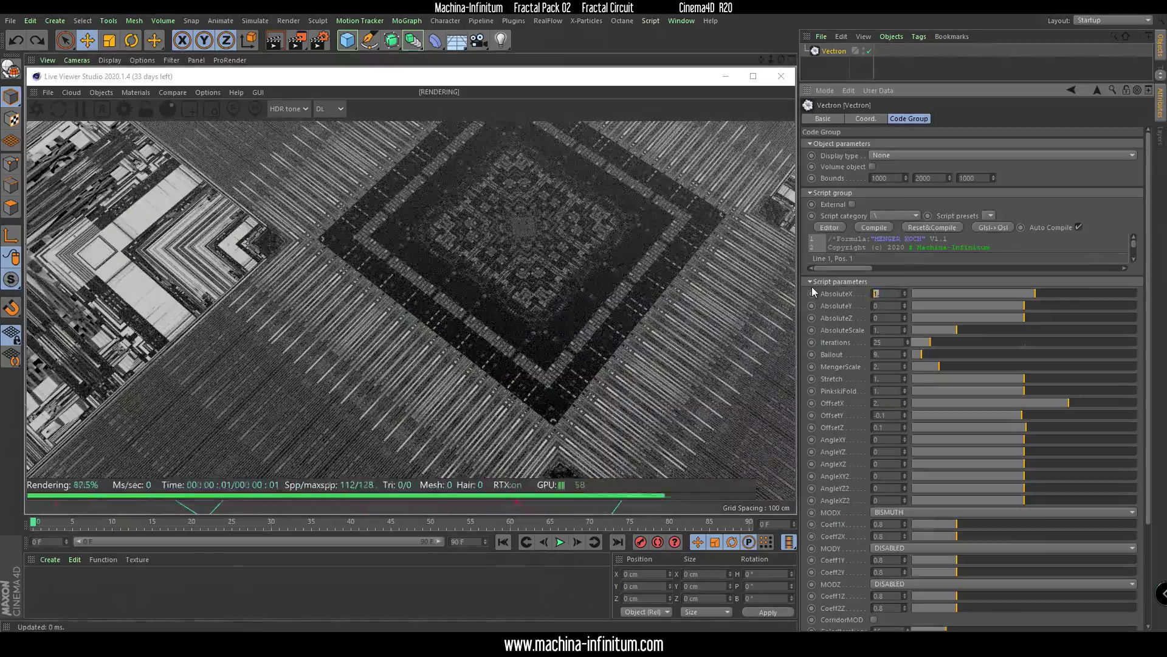
text(0)
key(Return)
drag(456, 184, 449, 266)
right_drag(448, 267, 454, 103)
click(428, 297)
drag(496, 247, 378, 208)
drag(509, 269, 476, 266)
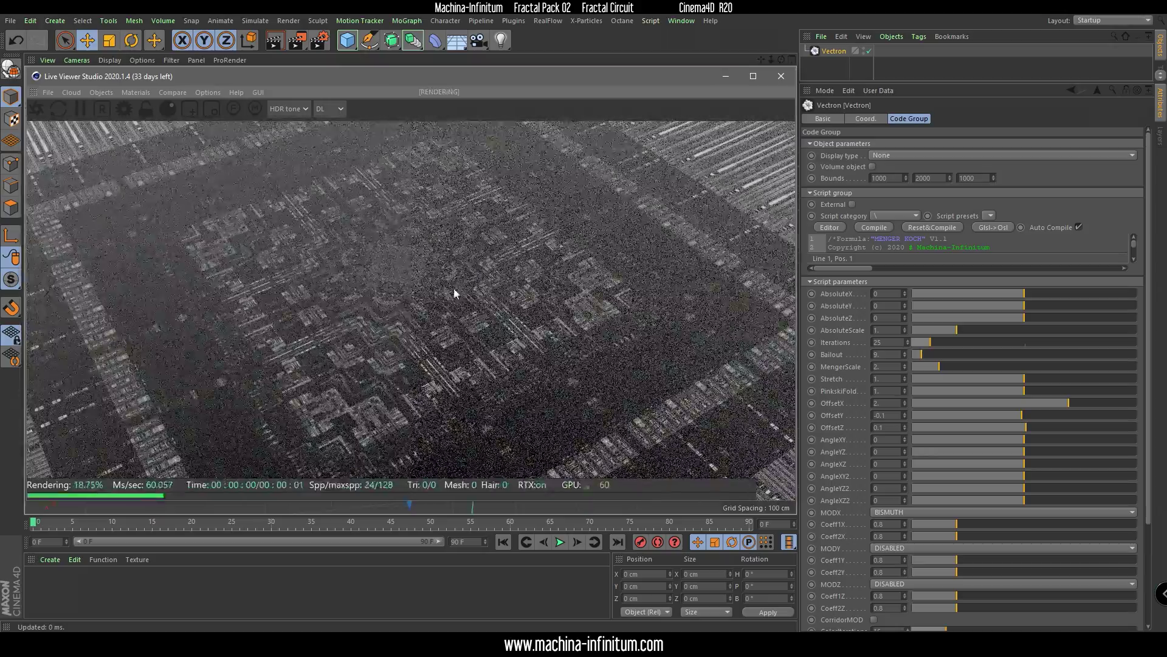
mouse_move(383, 279)
mouse_down()
mouse_move(412, 211)
mouse_move(478, 248)
mouse_move(378, 269)
mouse_up()
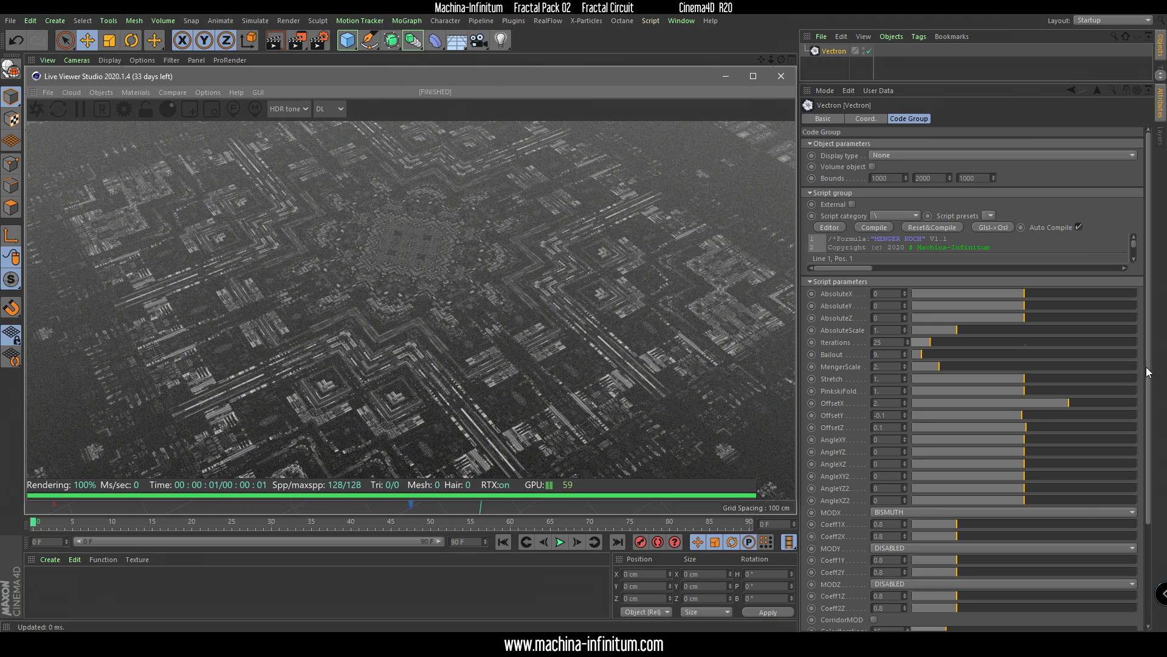
Step: Reduce MengerScale to about 1.77 and reframe the cross-shaped circuit pattern in the live render
scroll(1143, 383, down, 5)
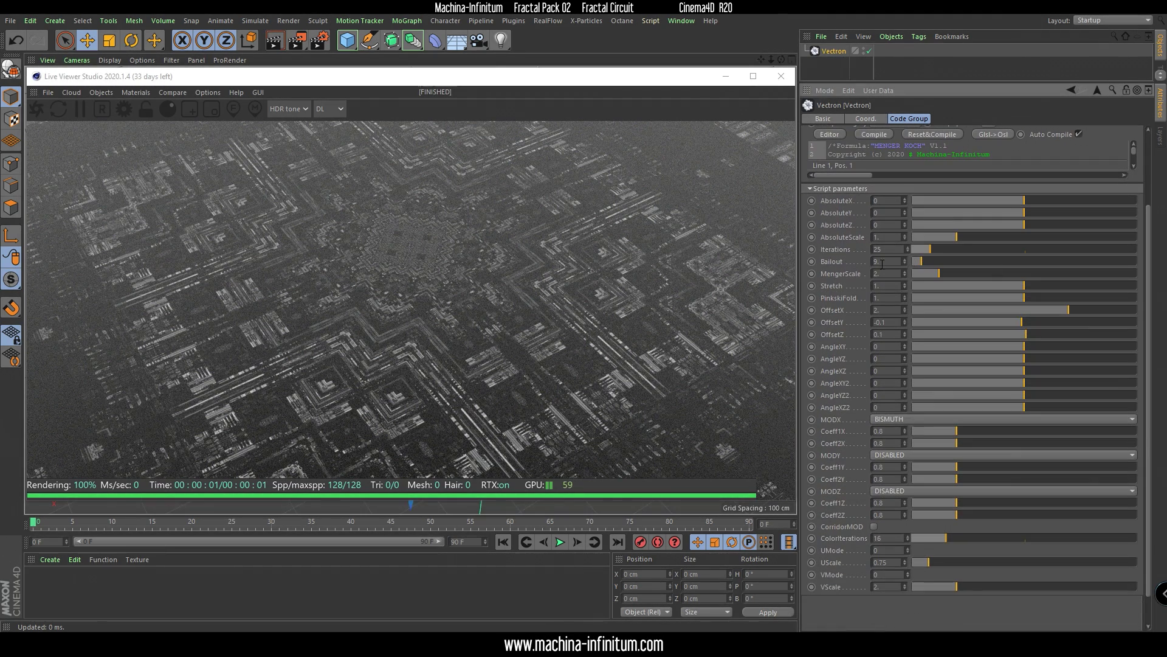
mouse_move(941, 281)
mouse_down()
mouse_move(930, 279)
mouse_move(979, 276)
mouse_move(934, 270)
mouse_up()
drag(392, 289, 402, 254)
right_drag(402, 257, 453, 297)
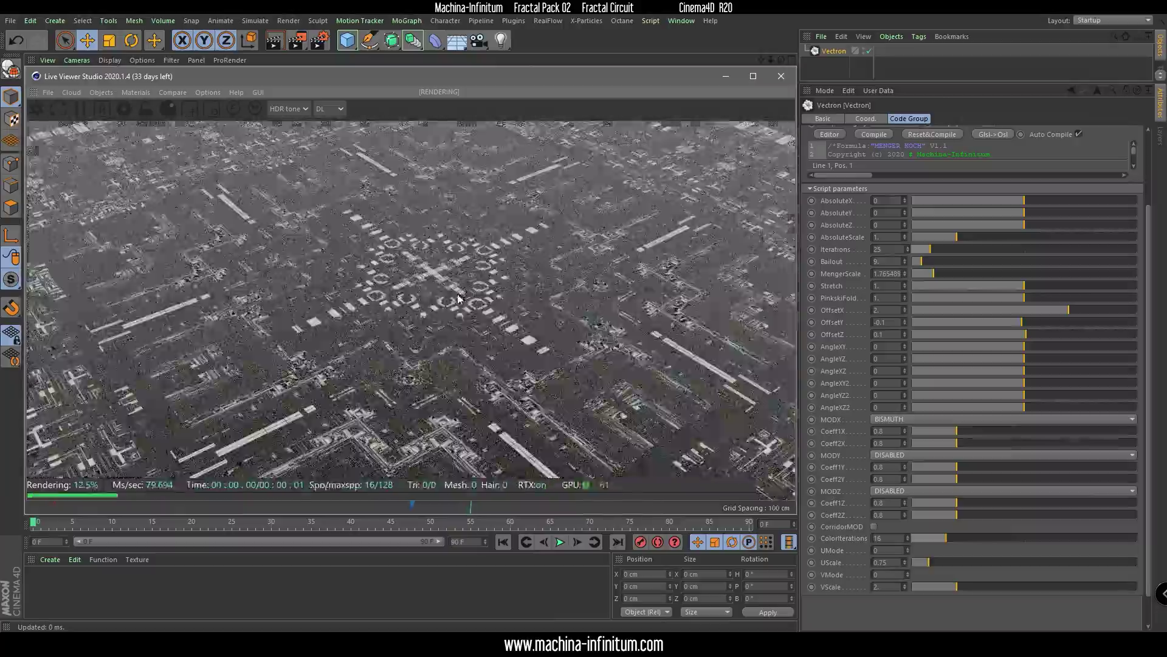
scroll(477, 296, up, 4)
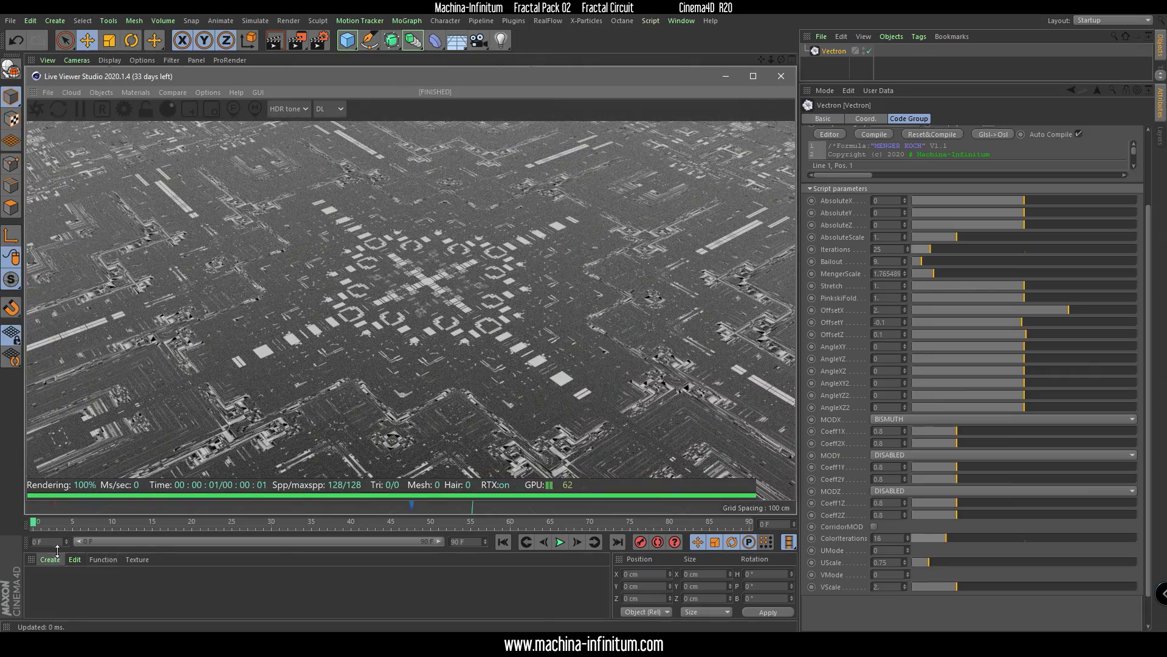
Step: Create a new Octane Material for the scene
click(50, 560)
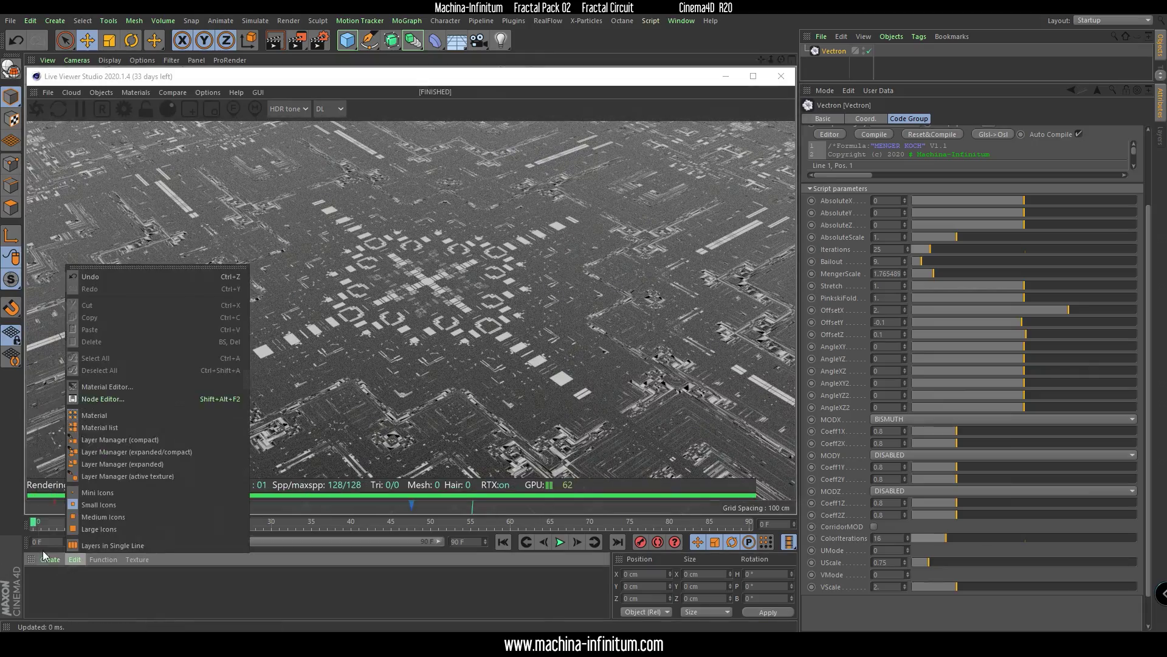
mouse_move(70, 434)
mouse_move(221, 430)
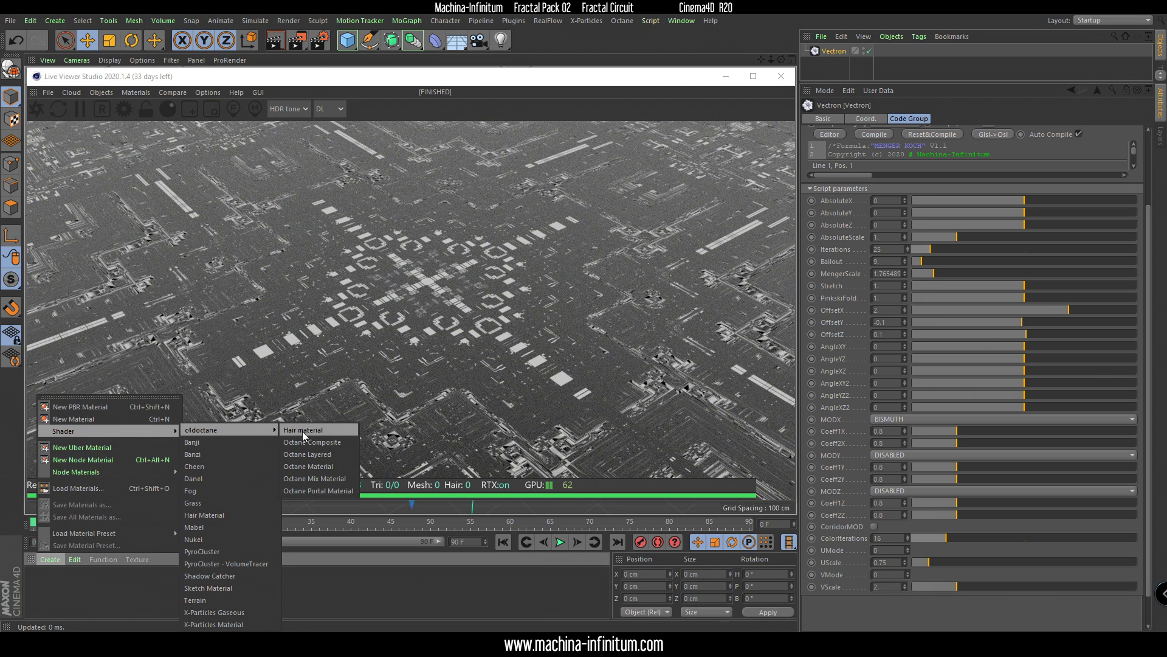
click(322, 466)
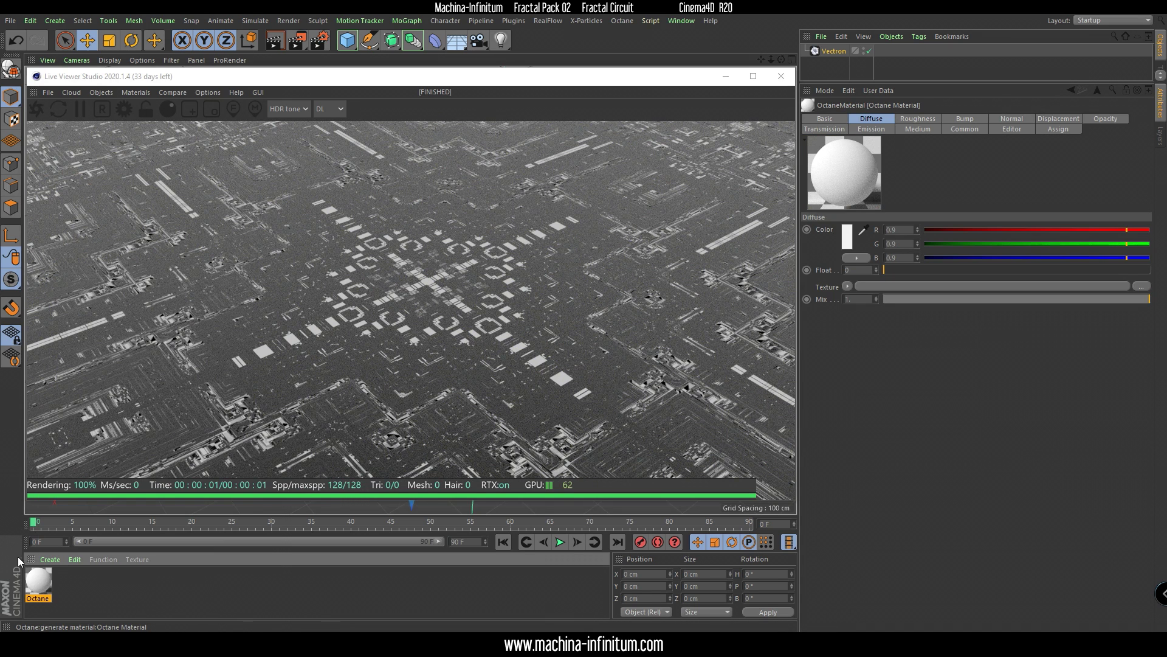
Step: Assign the new Octane Material to the Vectron object
drag(68, 556, 818, 155)
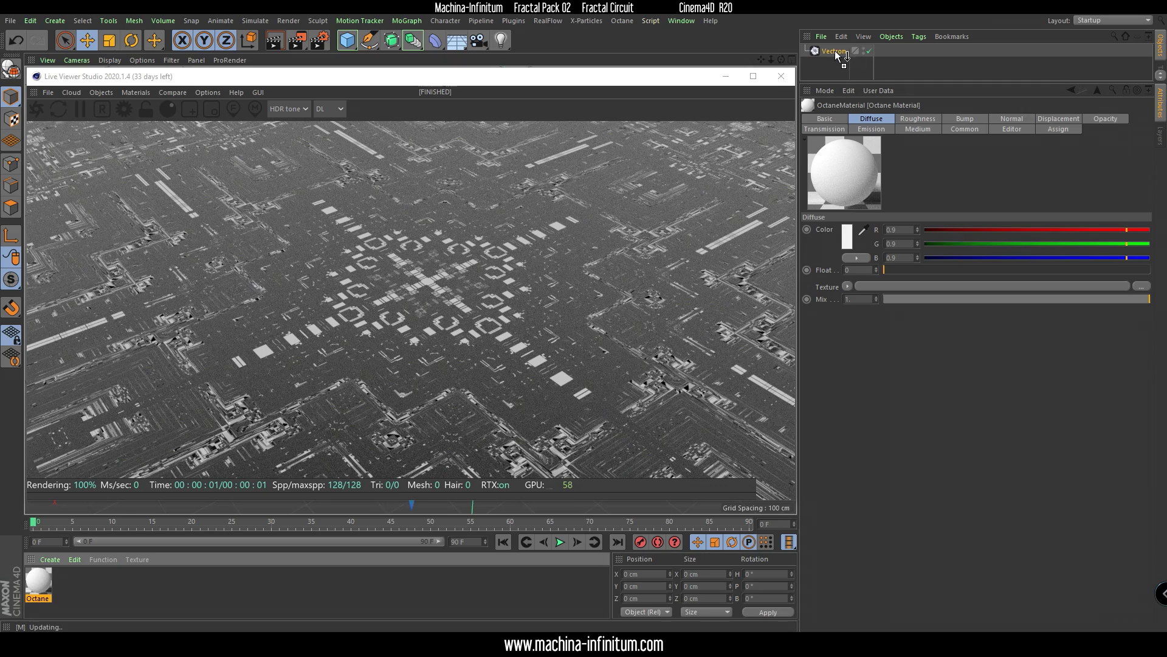
drag(834, 49, 834, 51)
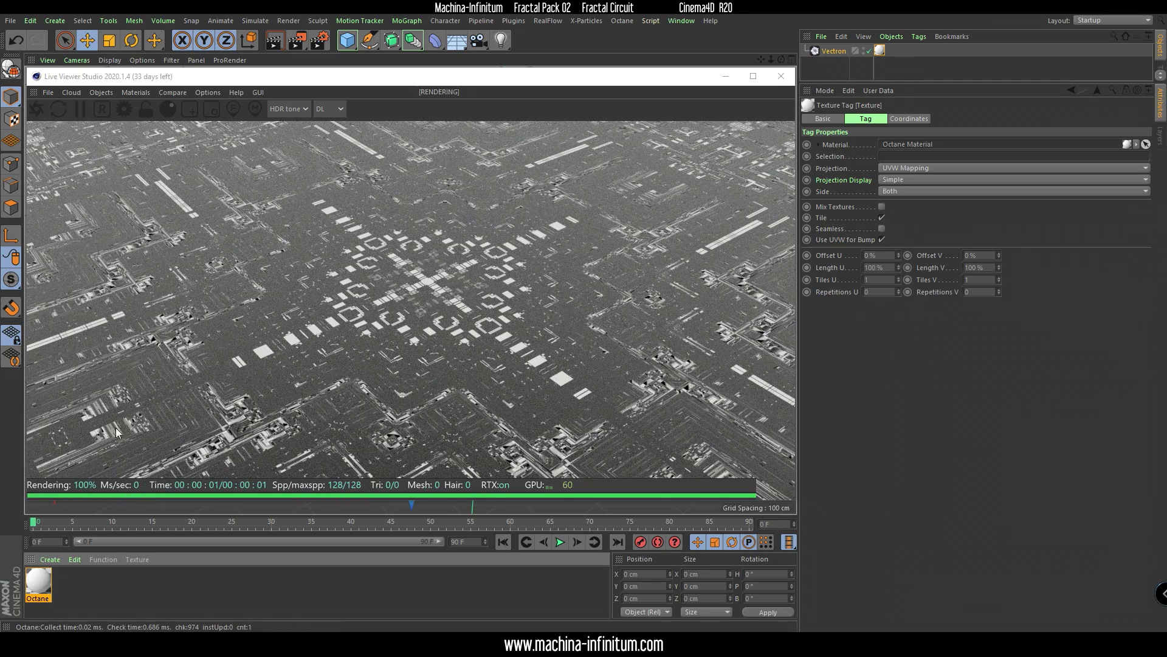
Step: Open the Octane Material's node graph and add a Gradient node feeding its Diffuse input
double_click(33, 583)
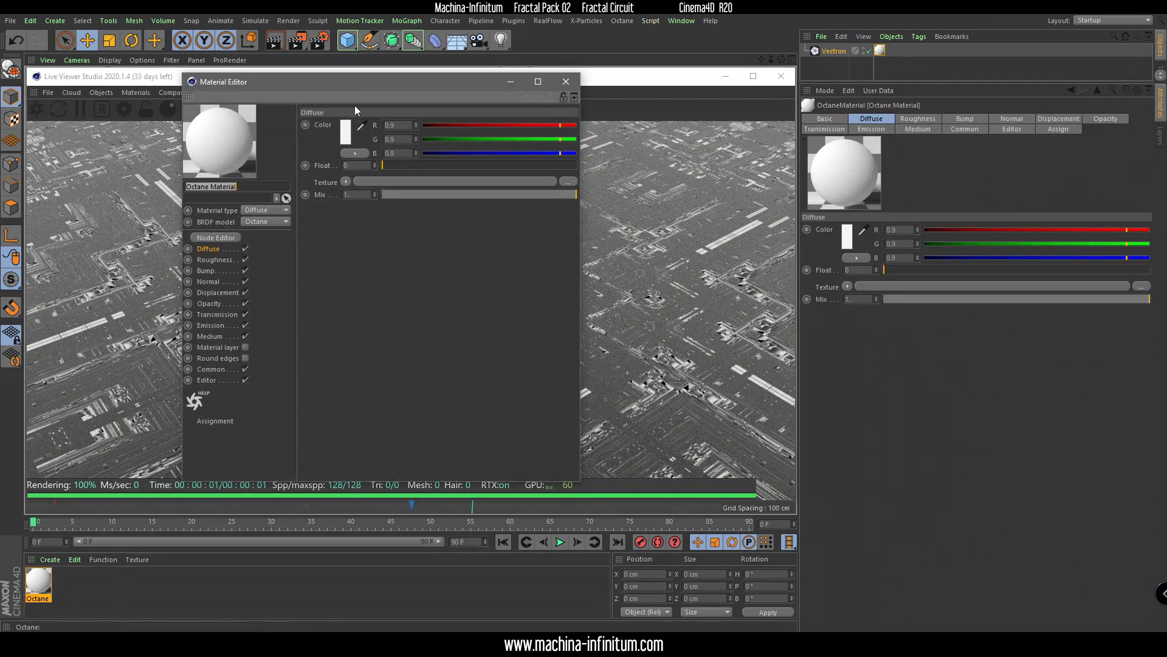
drag(331, 89, 714, 98)
click(599, 248)
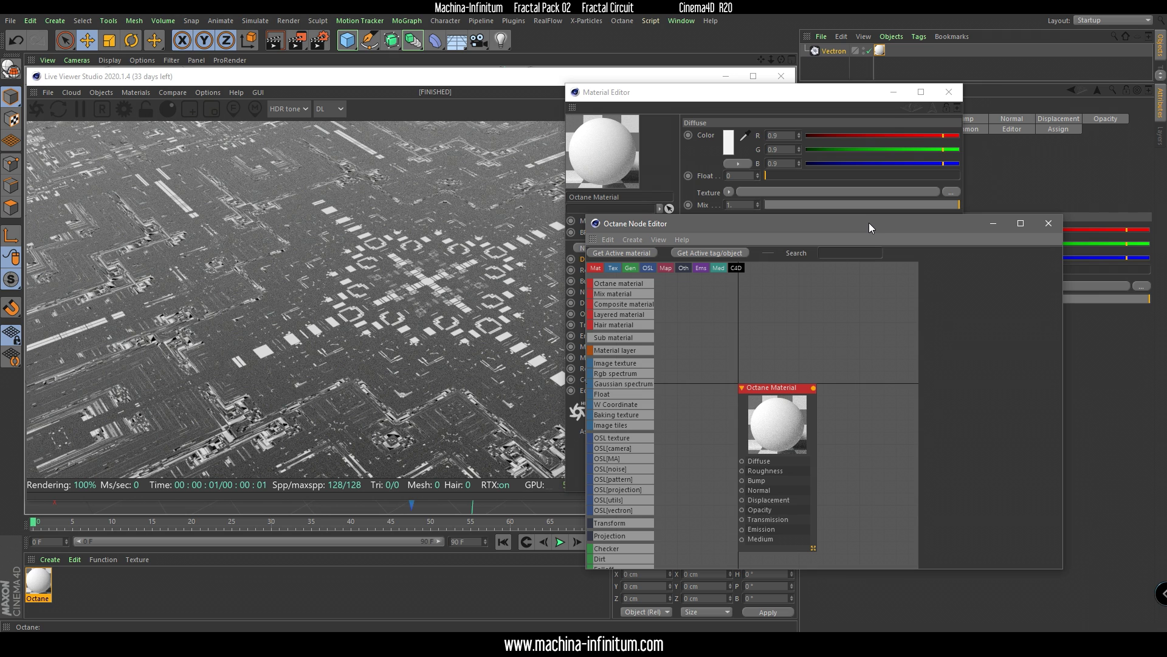
drag(737, 394, 813, 309)
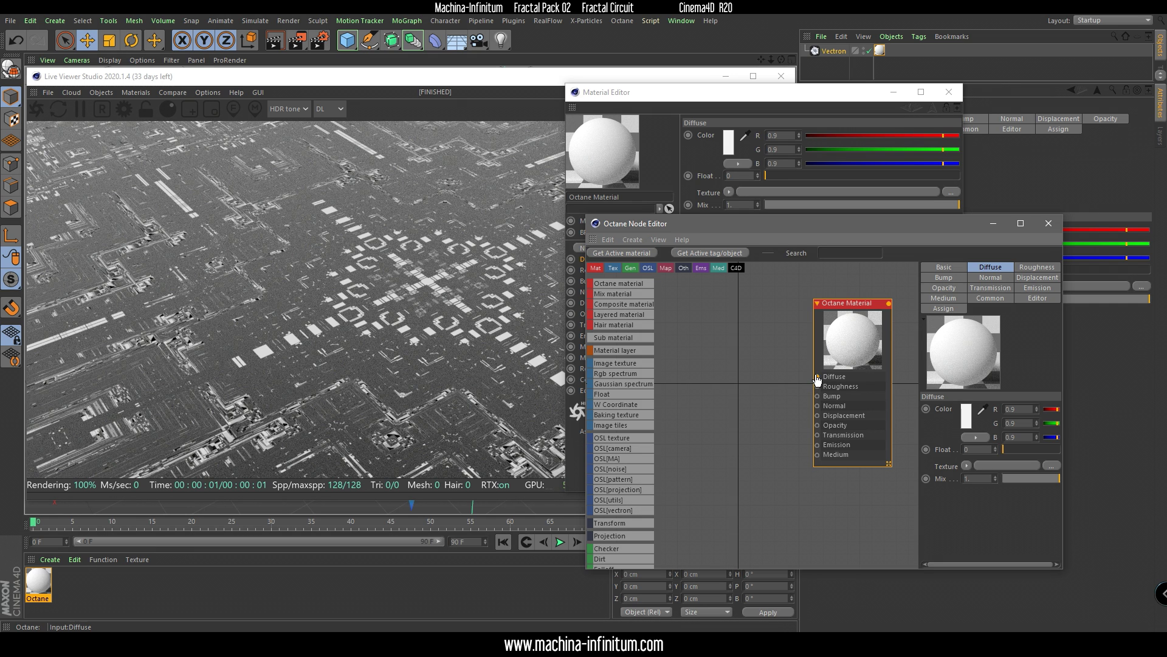
drag(748, 376, 742, 377)
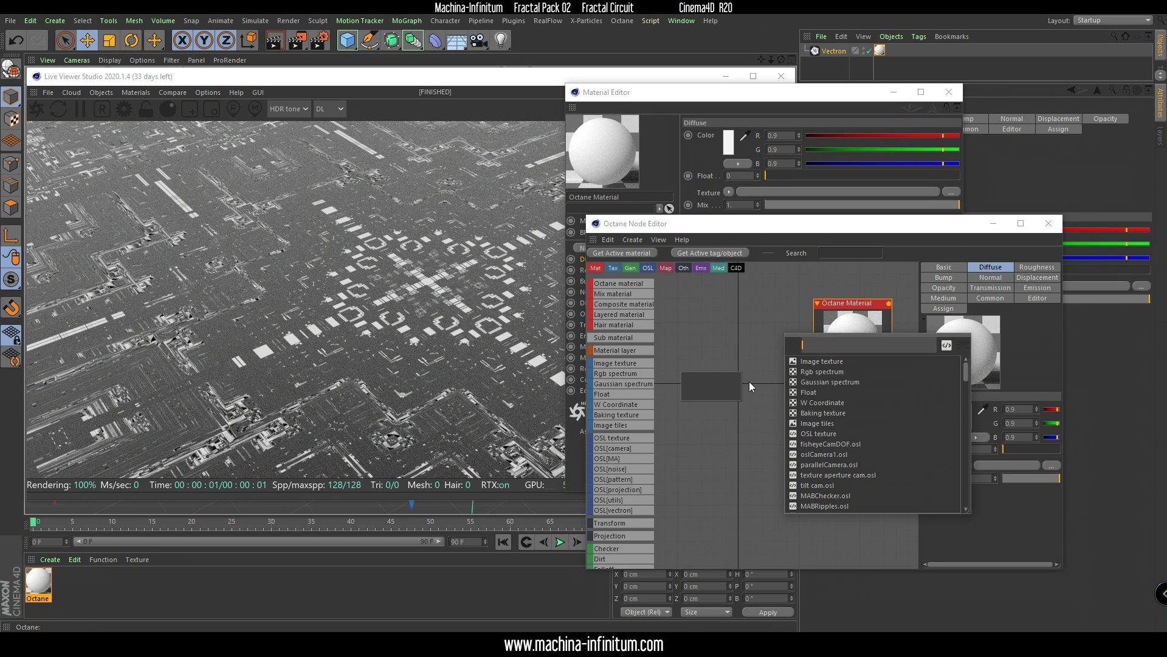
text(GRAD)
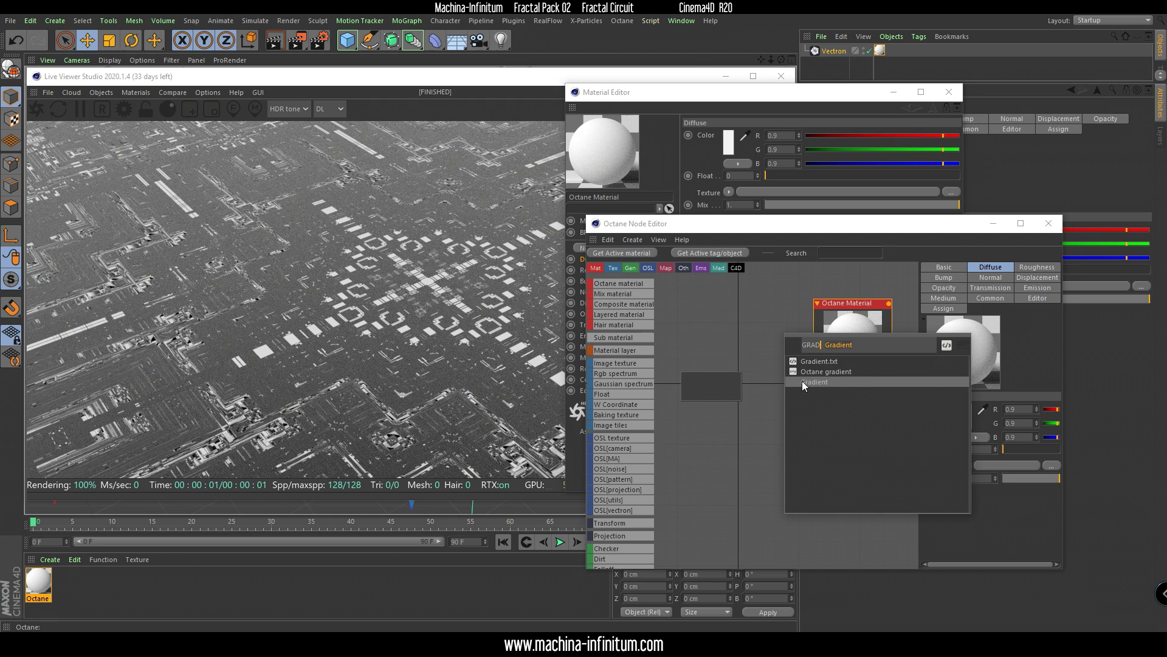
click(821, 369)
Step: Feed the Gradient node's Texture input with the Gradient.txt OSL texture and show that texture's parameters
mouse_move(677, 389)
mouse_down()
mouse_move(722, 389)
mouse_move(679, 389)
mouse_up()
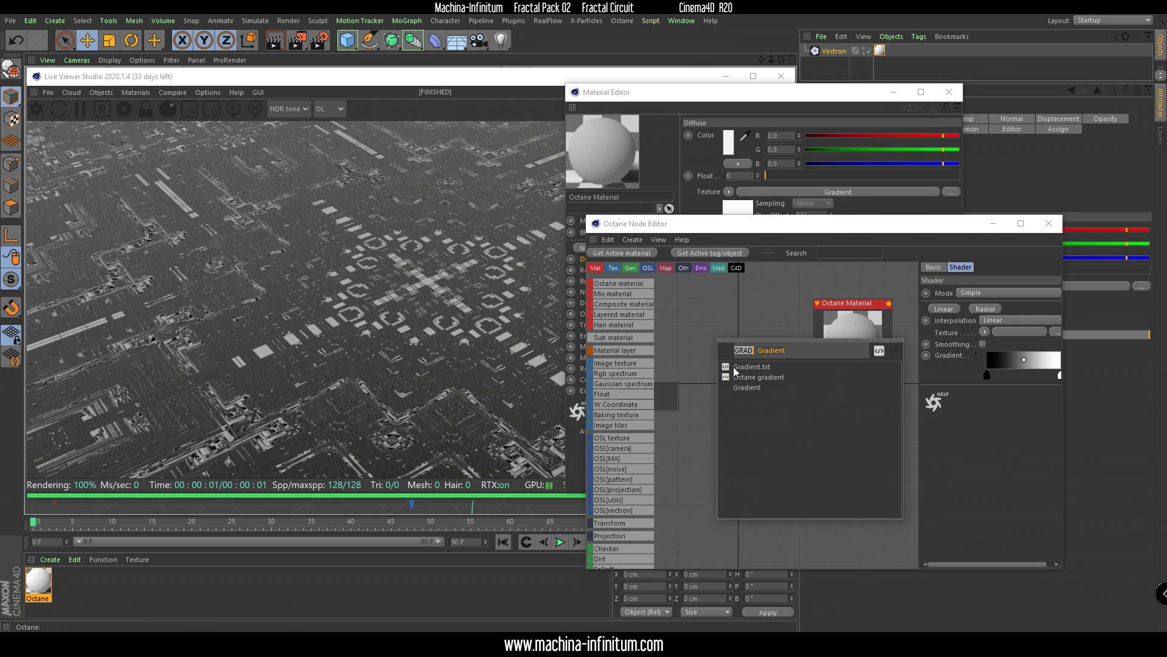
click(749, 366)
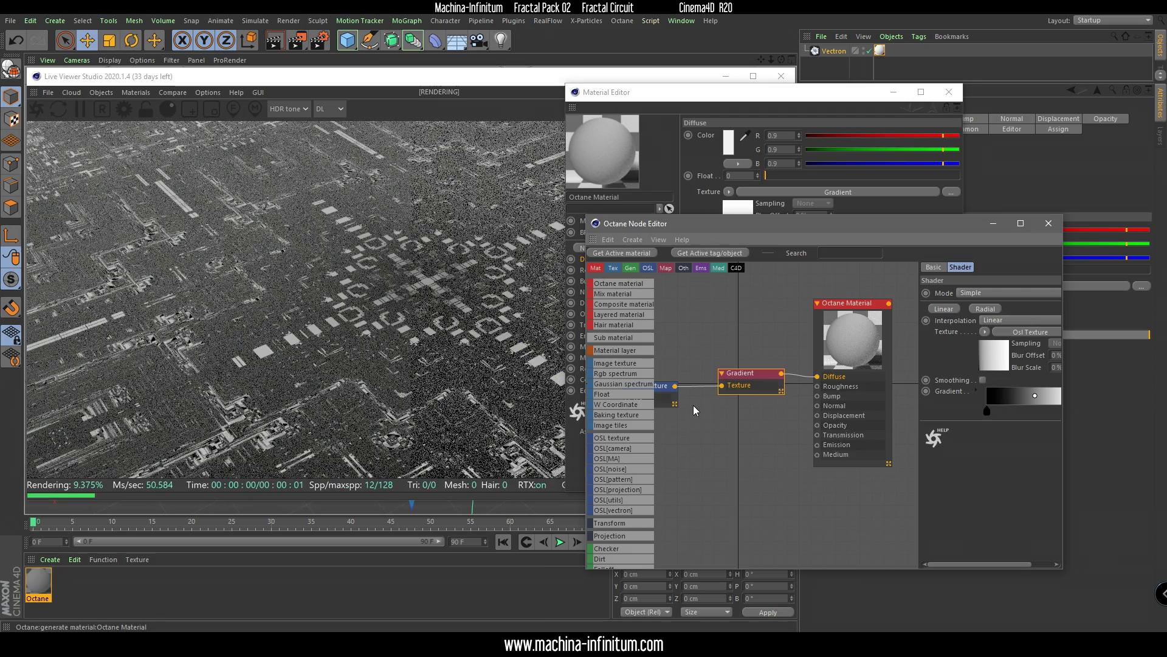
click(691, 405)
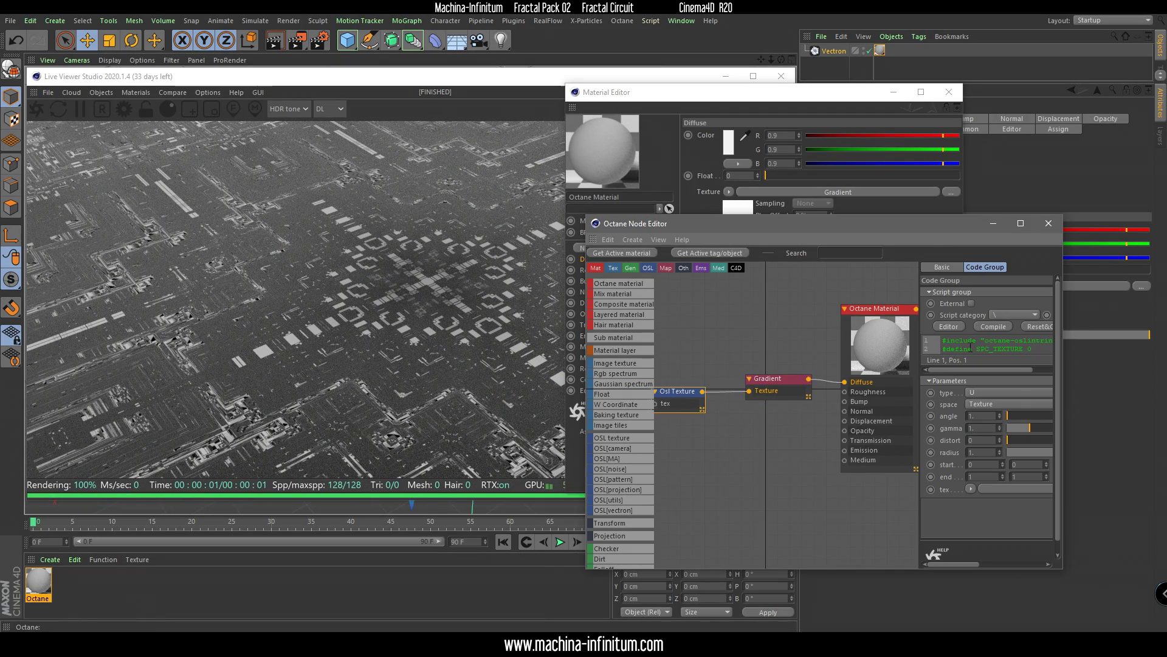
Step: Load the Full Colors preset into the Gradient node, close the material windows and slightly reframe the fractal
click(772, 387)
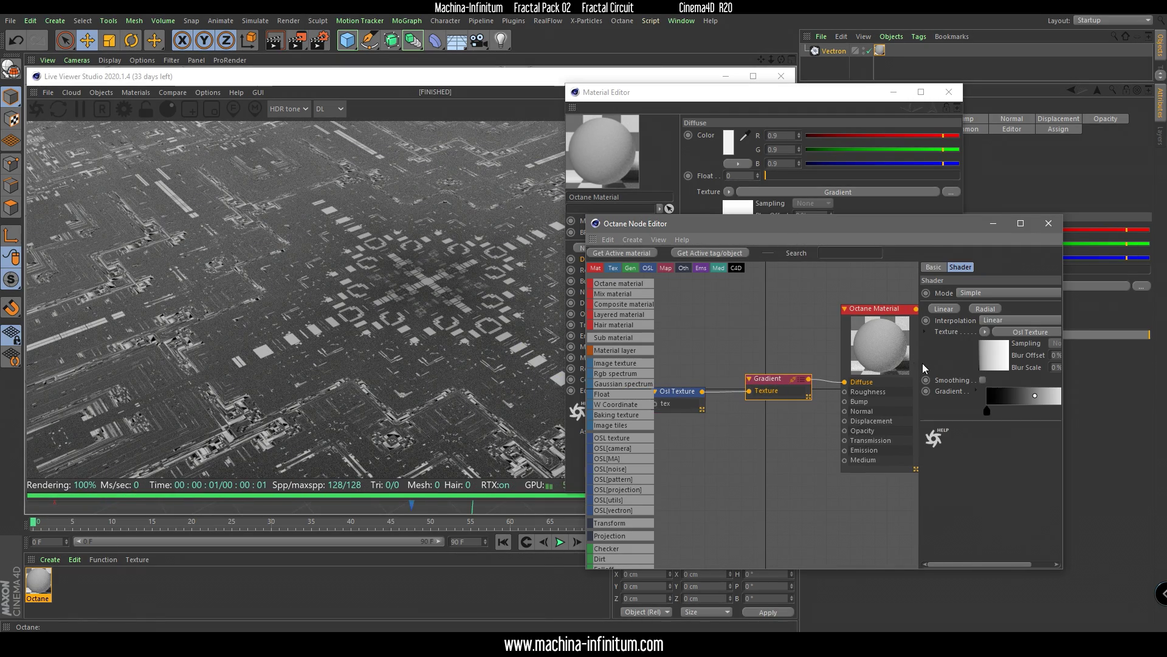
drag(921, 362, 725, 380)
click(783, 389)
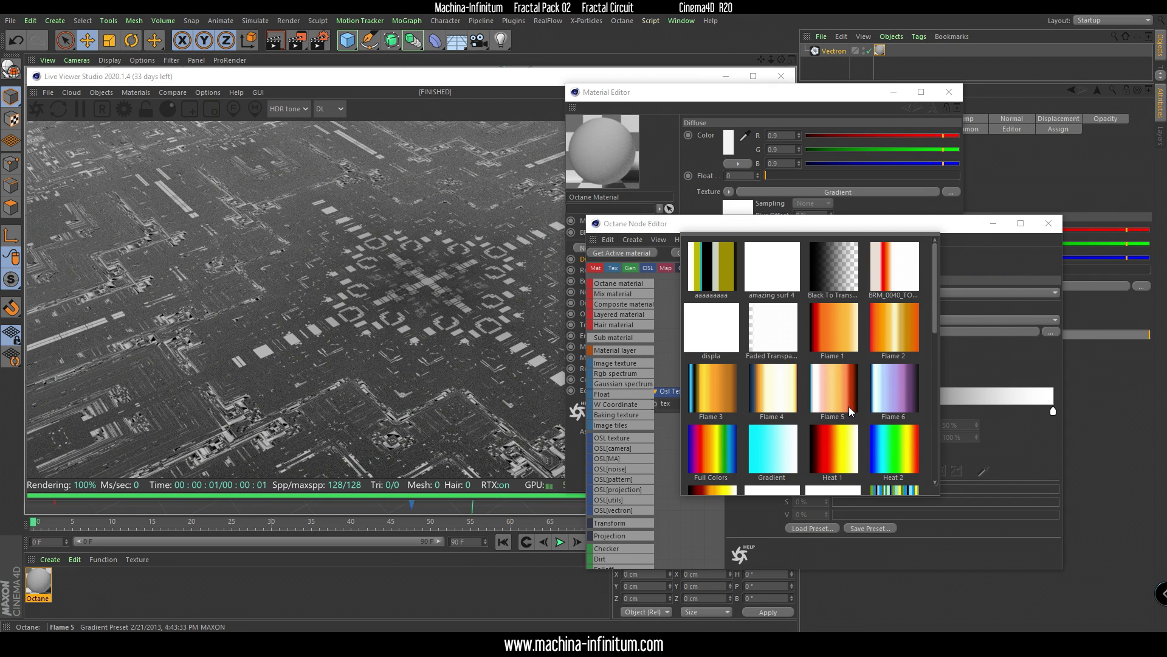
scroll(834, 384, down, 3)
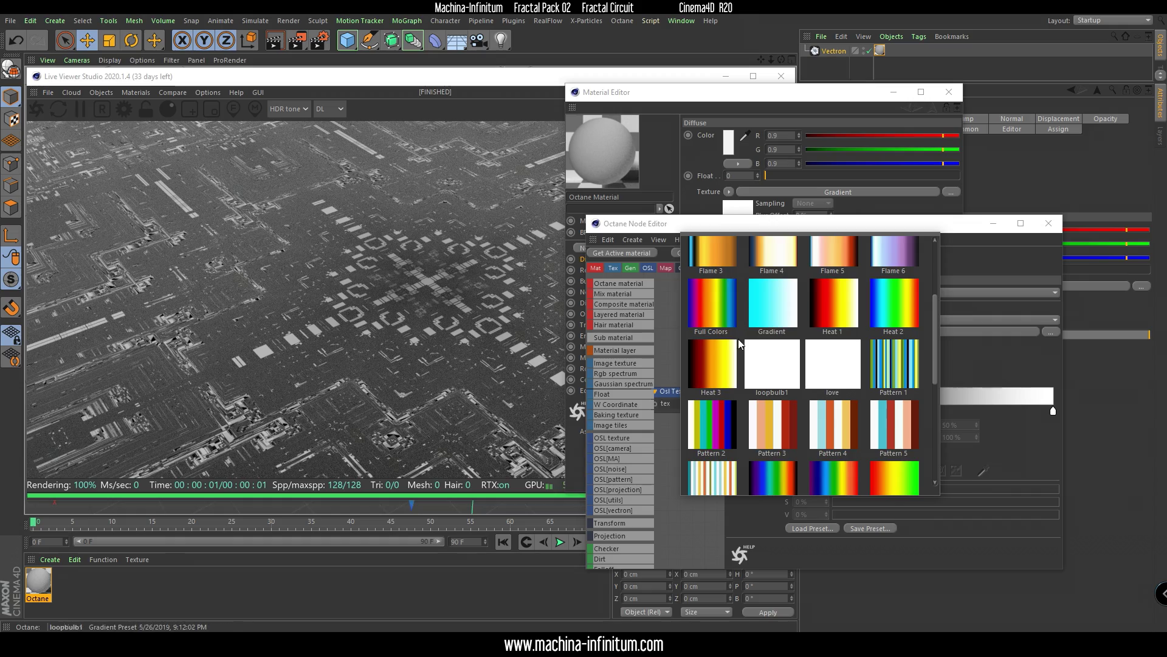
click(709, 319)
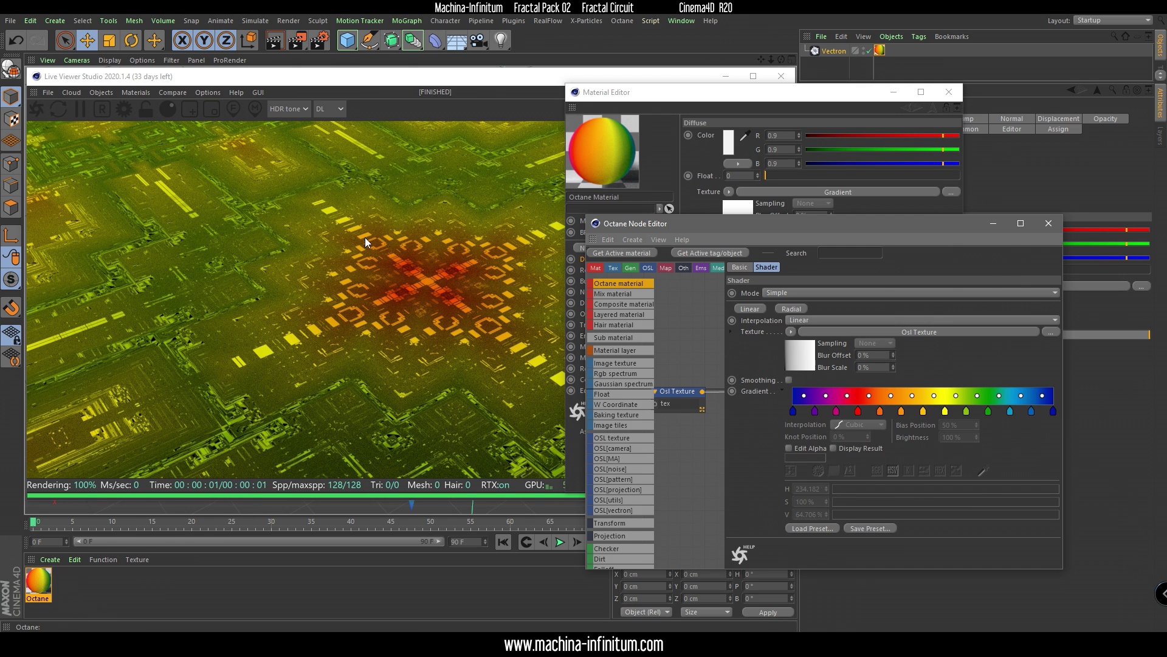
click(949, 92)
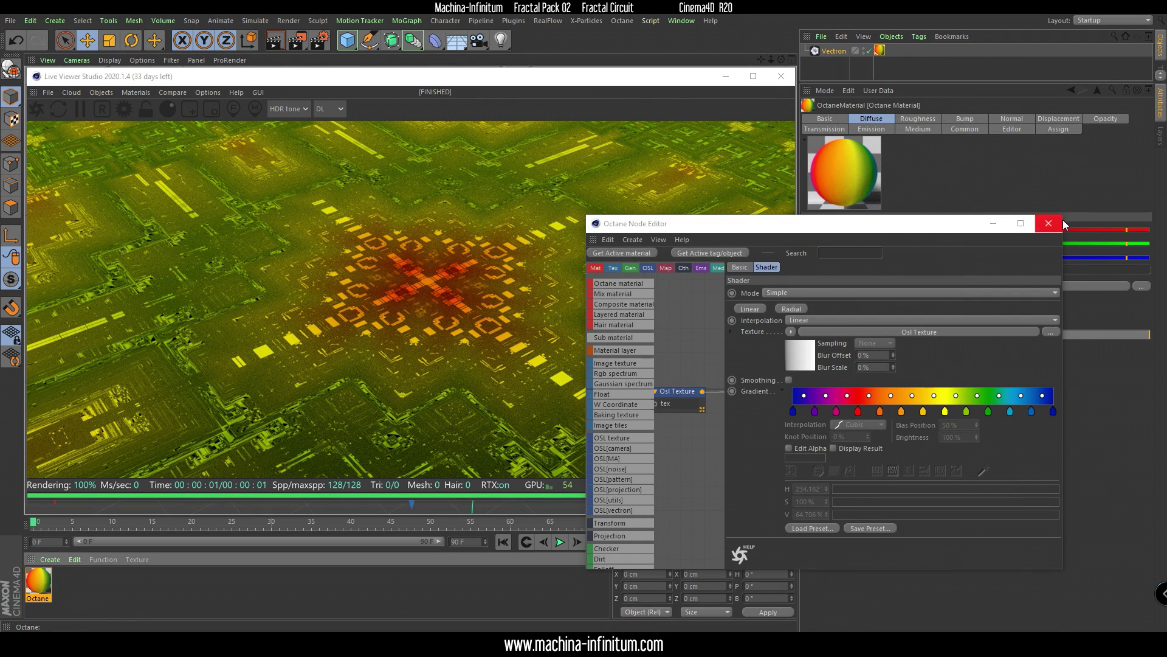
click(1048, 223)
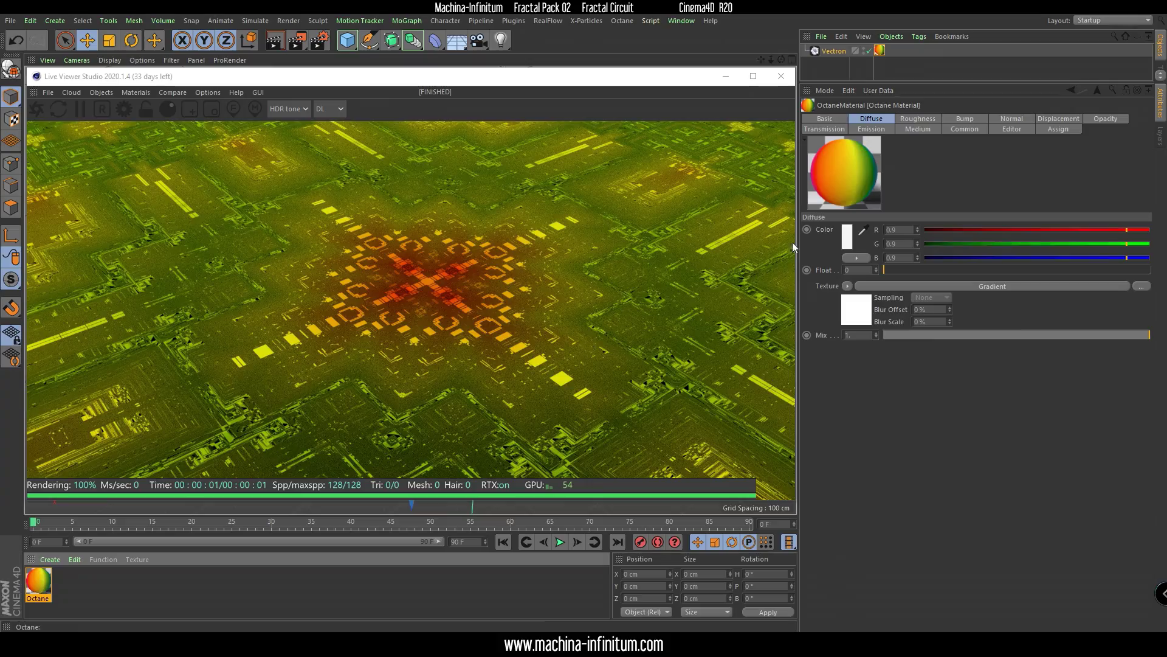
drag(452, 326, 418, 335)
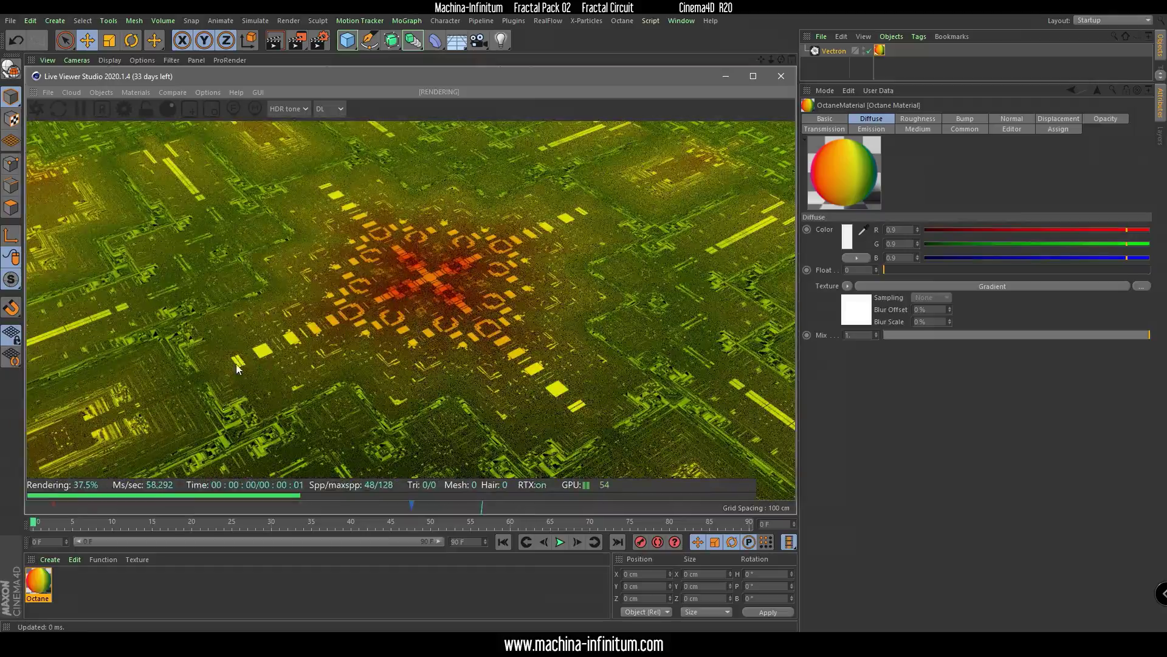
Step: Try UMode values of 1 and 2 on the Vectron fractal and return UMode to 0
click(834, 51)
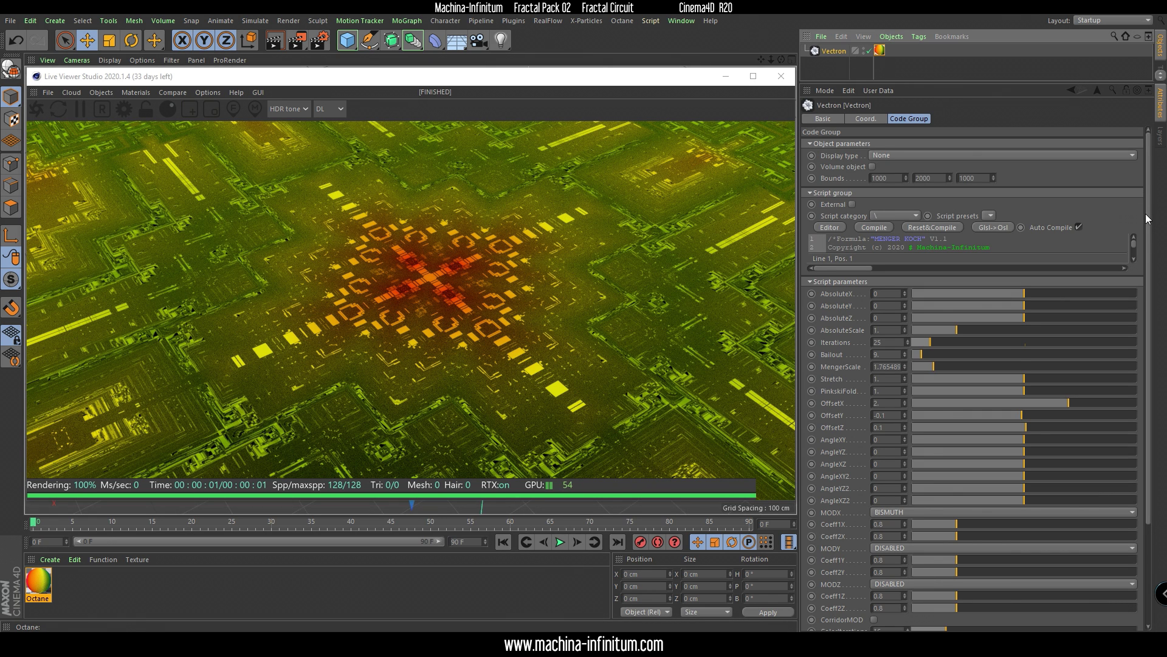
drag(1148, 219, 1136, 301)
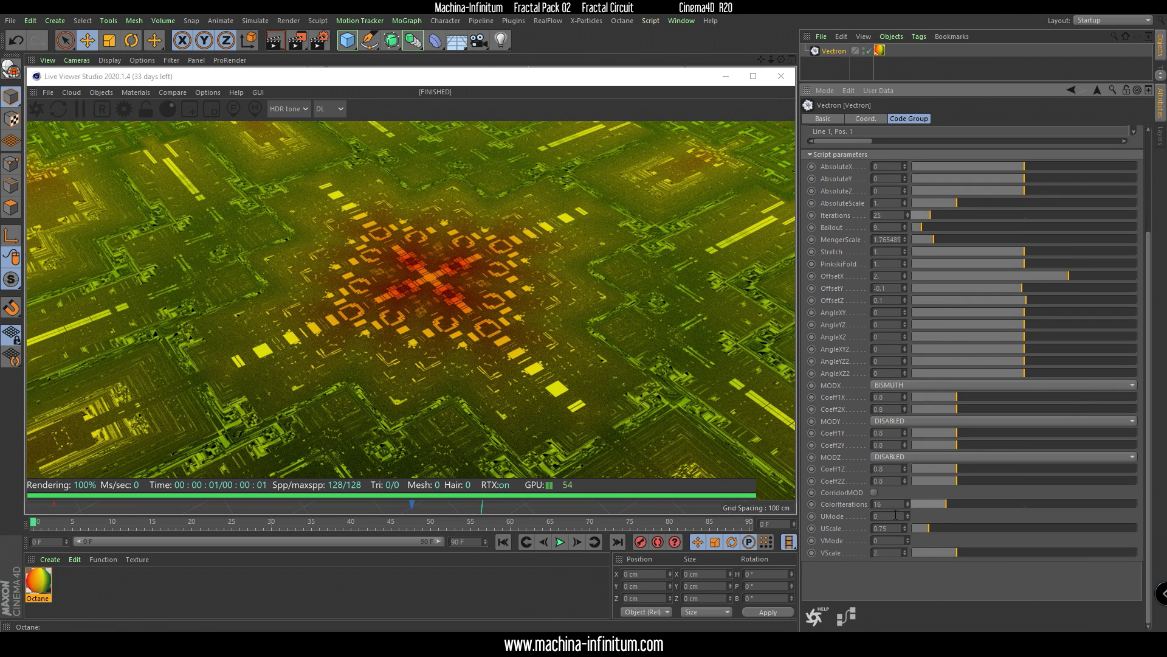
text(1)
key(Return)
text(2)
key(Return)
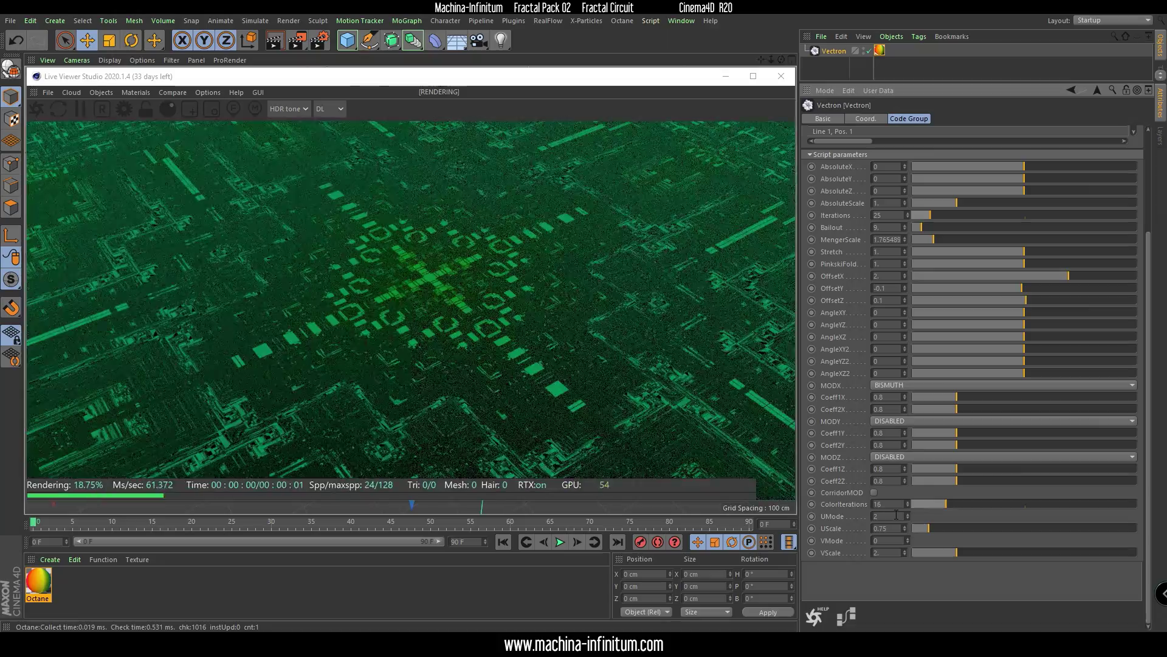
scroll(896, 515, down, 2)
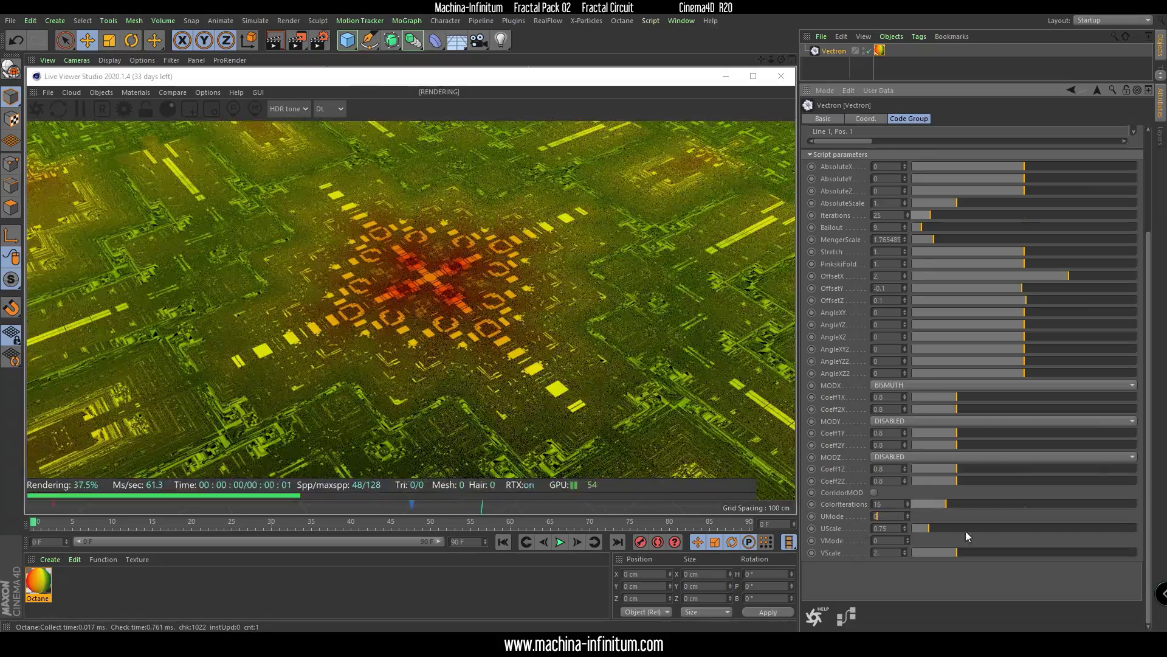
Step: Set the Vectron fractal's UScale to about 1.005 and its ColorIterations to 13
mouse_move(932, 531)
mouse_down()
mouse_move(952, 531)
mouse_move(922, 531)
mouse_move(939, 530)
mouse_move(946, 509)
mouse_move(926, 505)
mouse_move(940, 514)
mouse_up()
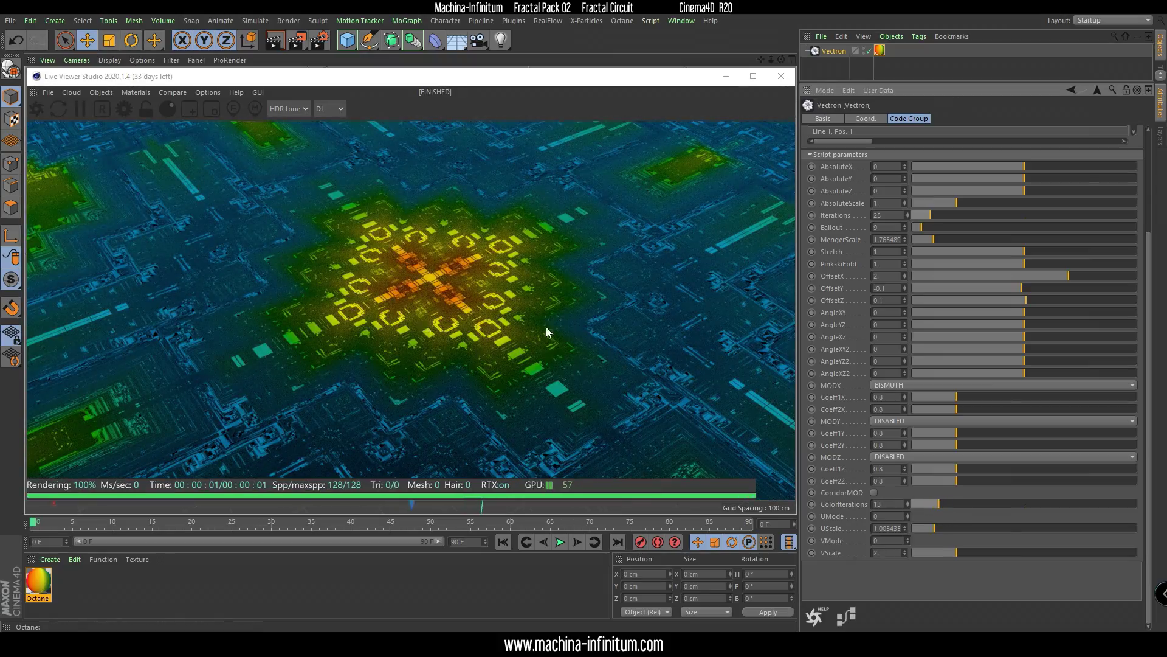
Step: Set the angle of the OSL texture inside the material's diffuse gradient to about 170.6 and reframe the fractal
click(36, 582)
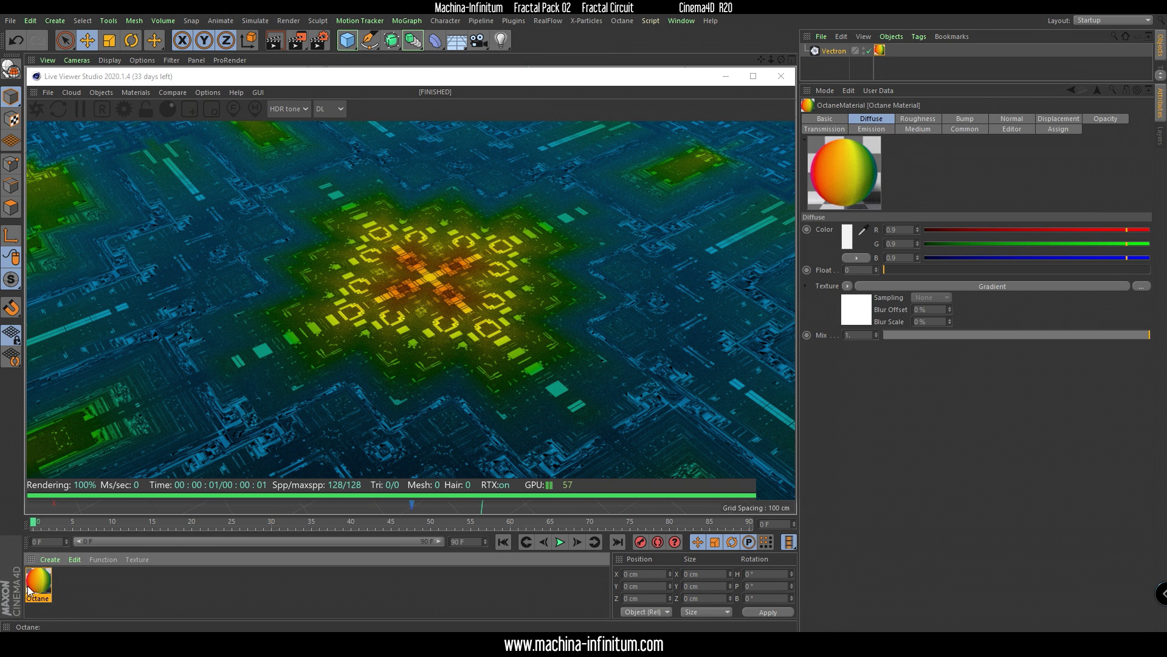
click(983, 287)
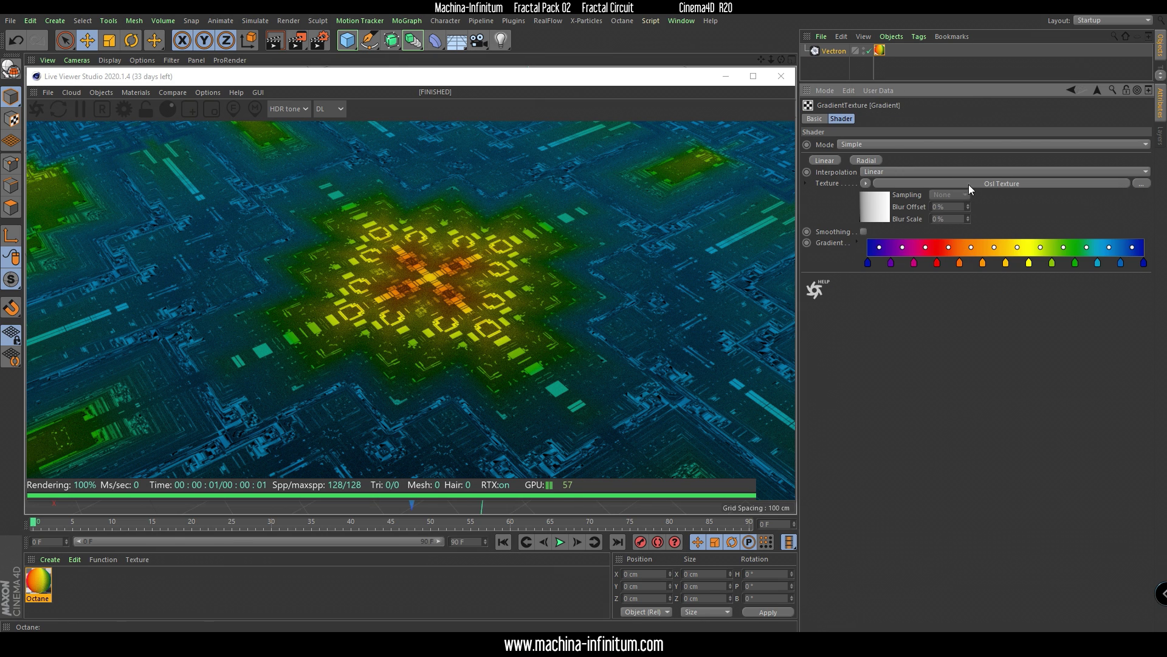
click(1000, 185)
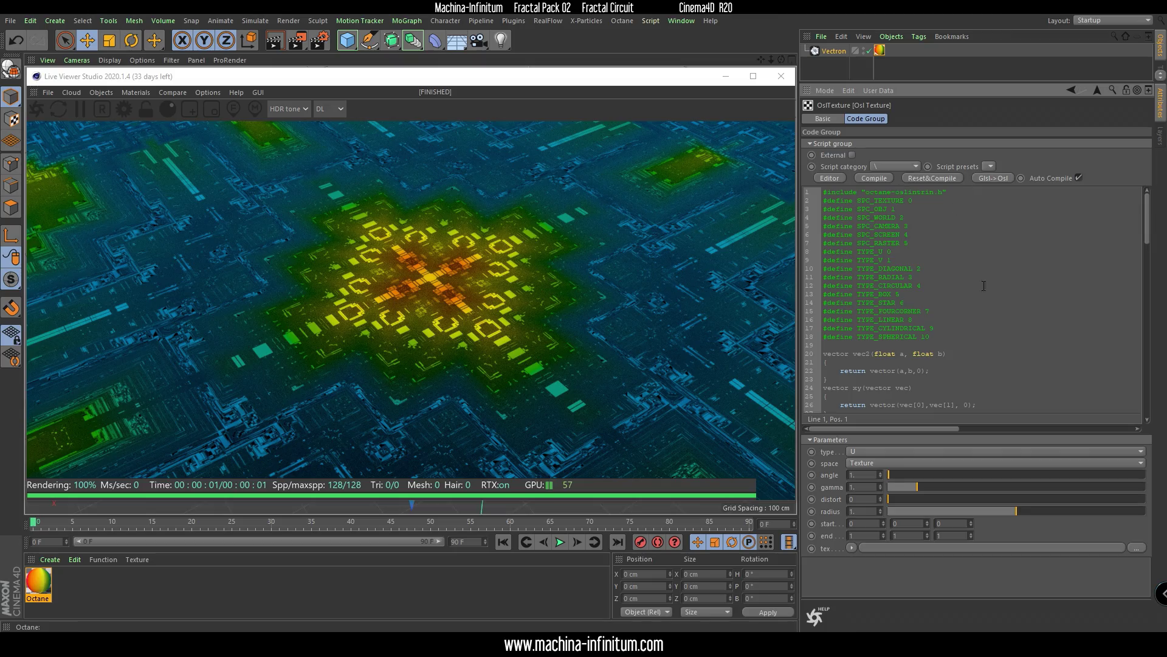
drag(891, 471, 1009, 468)
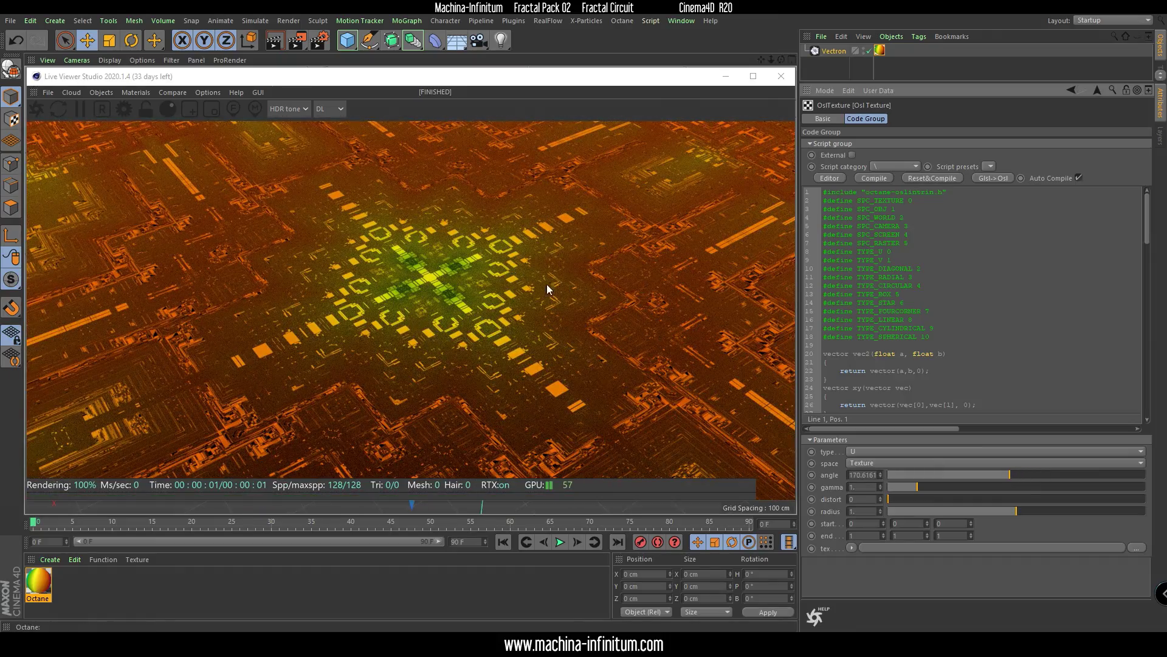
drag(418, 334, 439, 287)
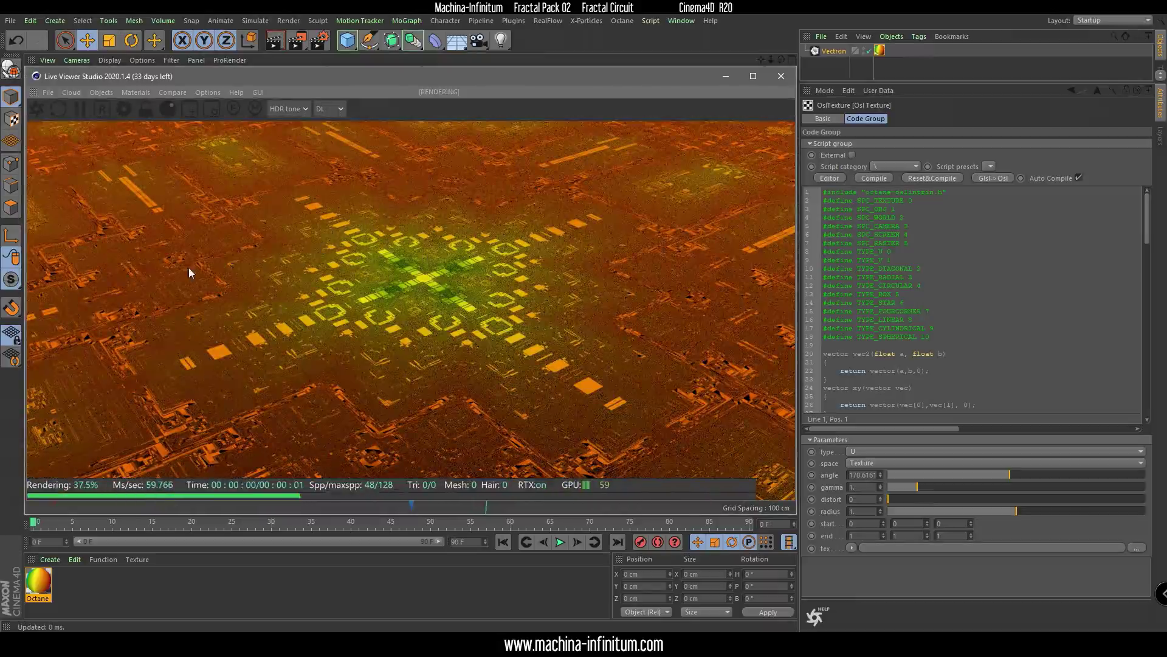
Step: Change the Octane Material's type to Metallic and set its roughness float to about 0.37
double_click(43, 581)
drag(401, 82, 968, 90)
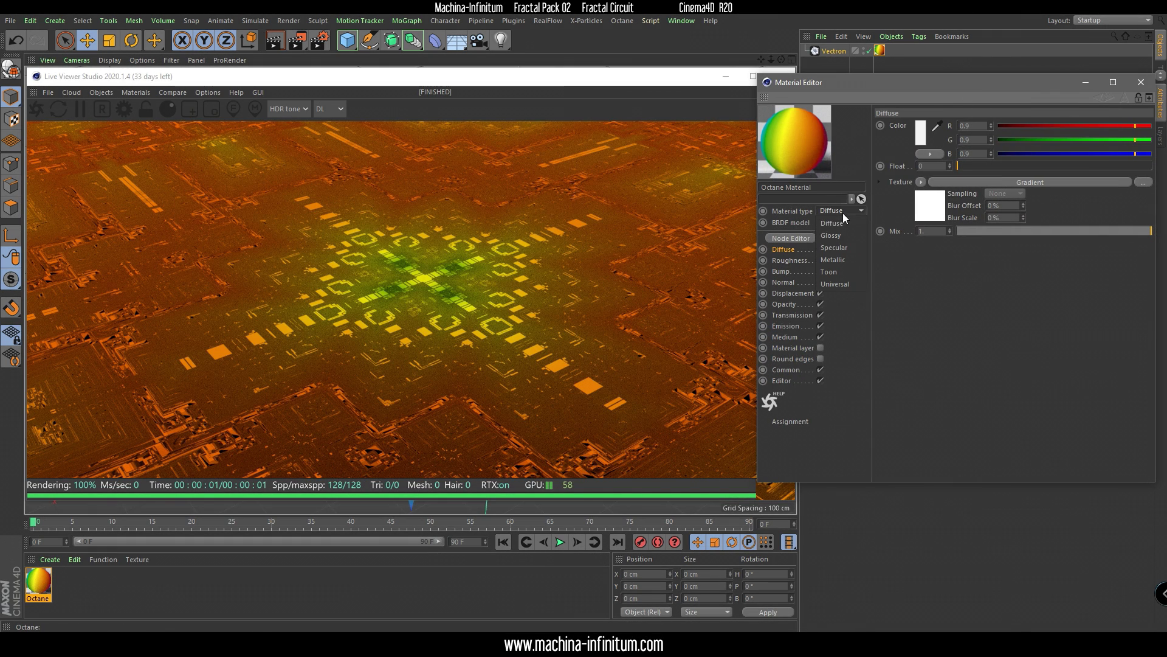
click(837, 260)
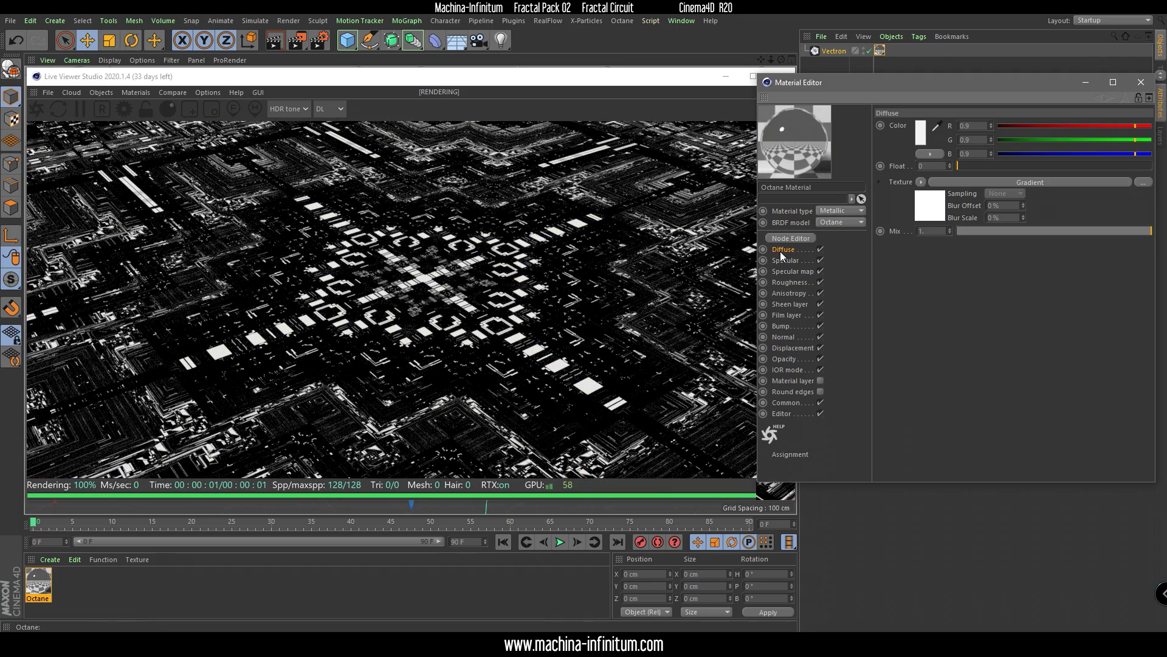
click(784, 283)
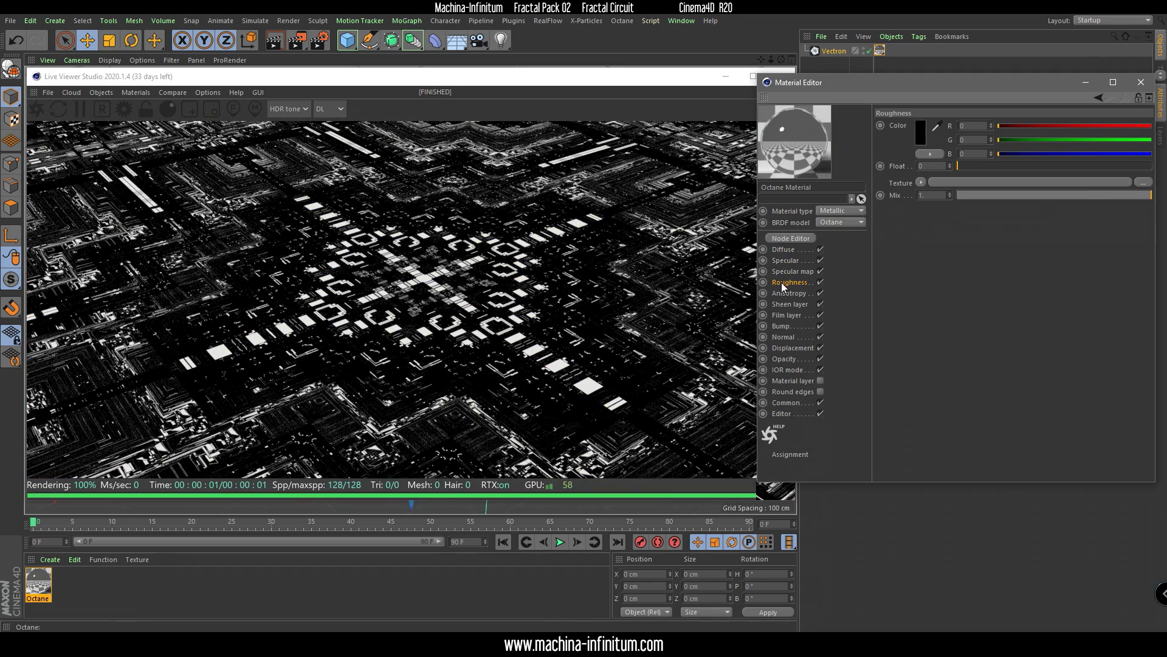
click(1028, 166)
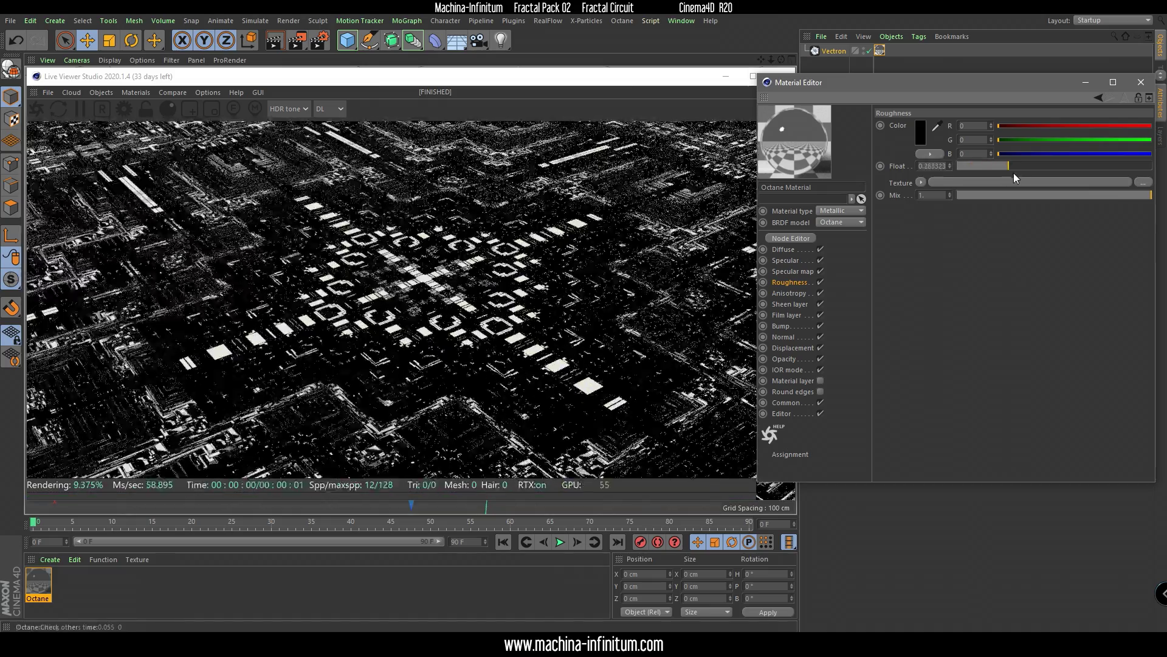
Step: Connect the Gradient node's output to the Specular input of the Octane Material in the node graph
click(793, 239)
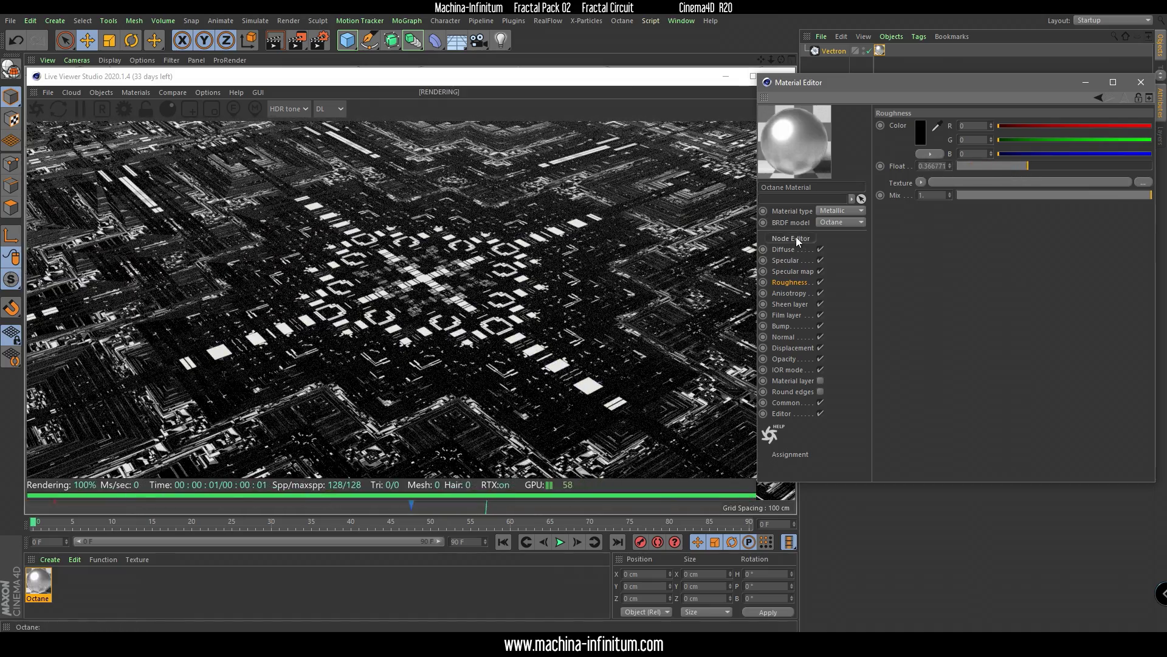
drag(529, 241, 870, 201)
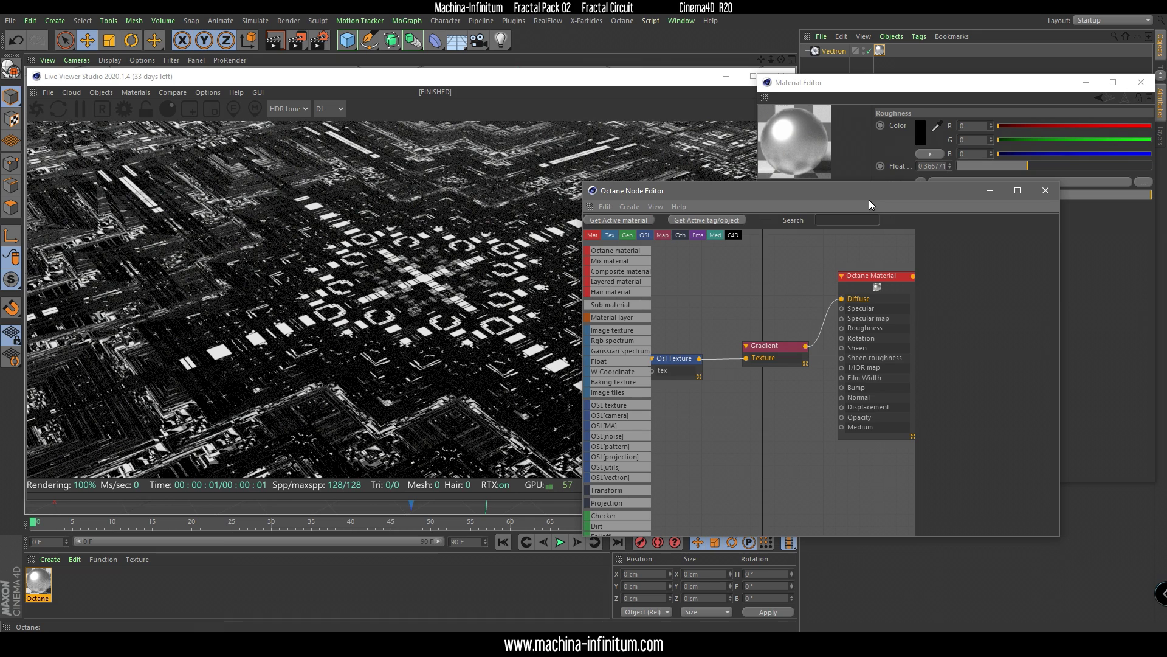
drag(768, 348, 769, 304)
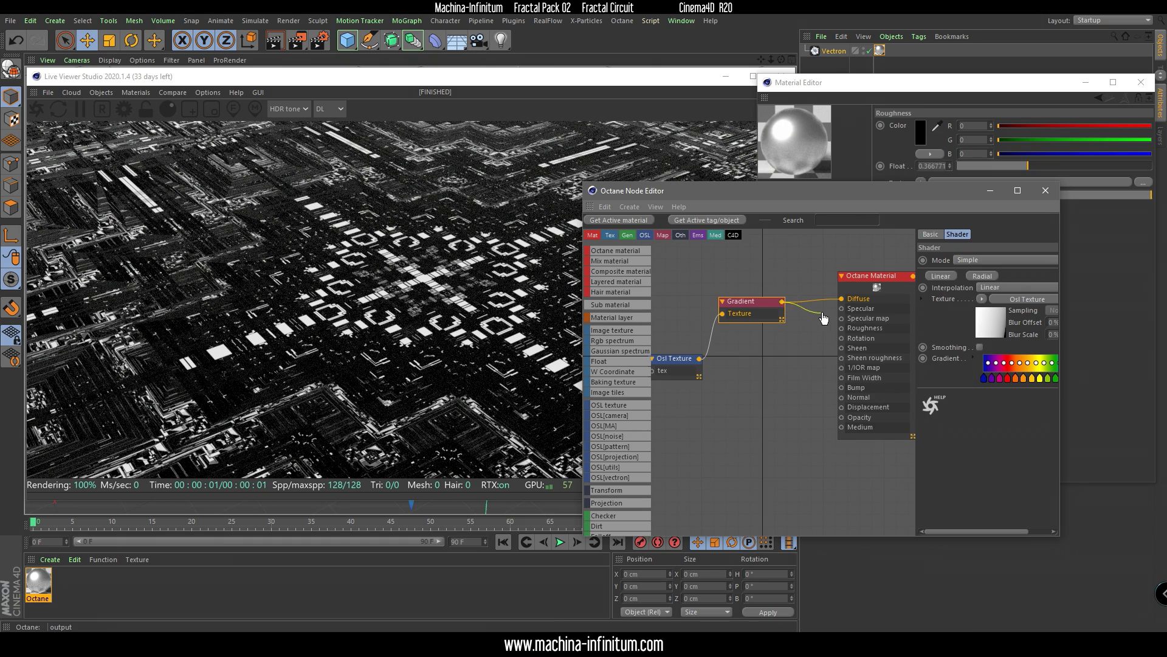
drag(842, 314, 842, 309)
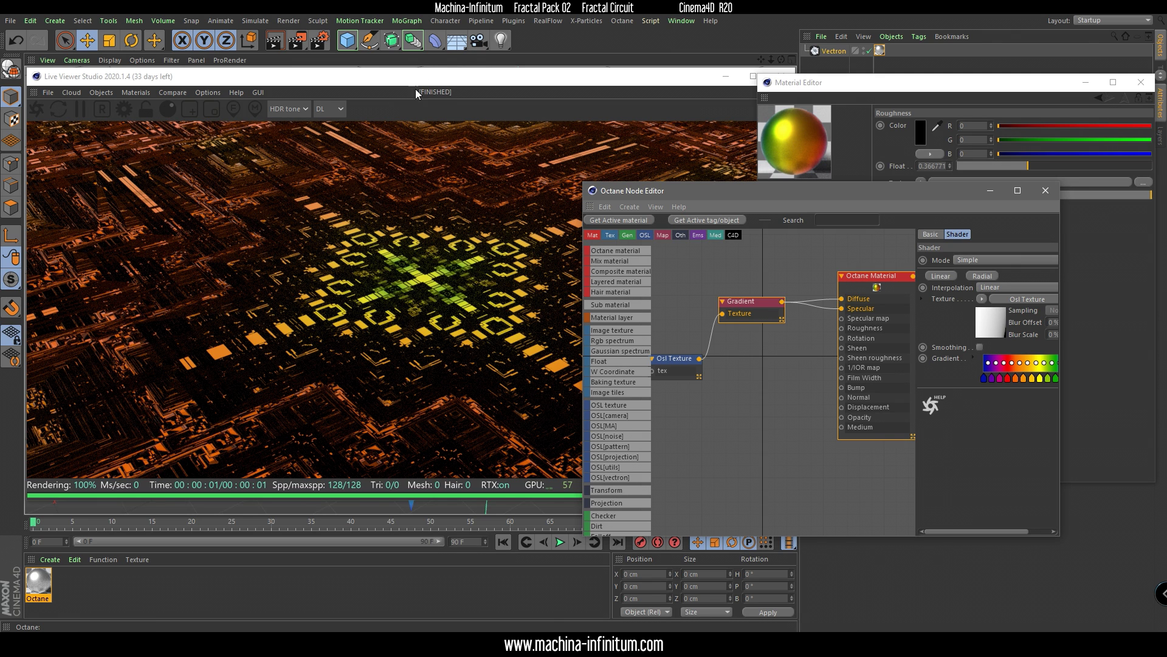
Step: Set the Octane material's film layer float to about 0.115 and its film IOR to about 1.49
click(1054, 189)
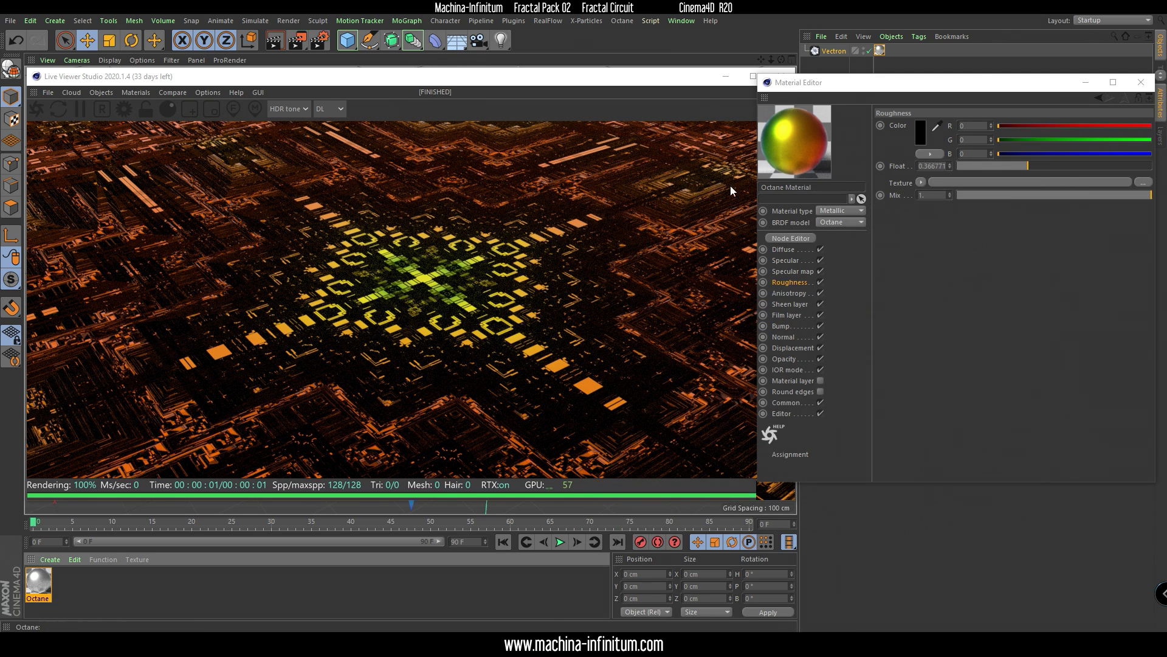
click(789, 316)
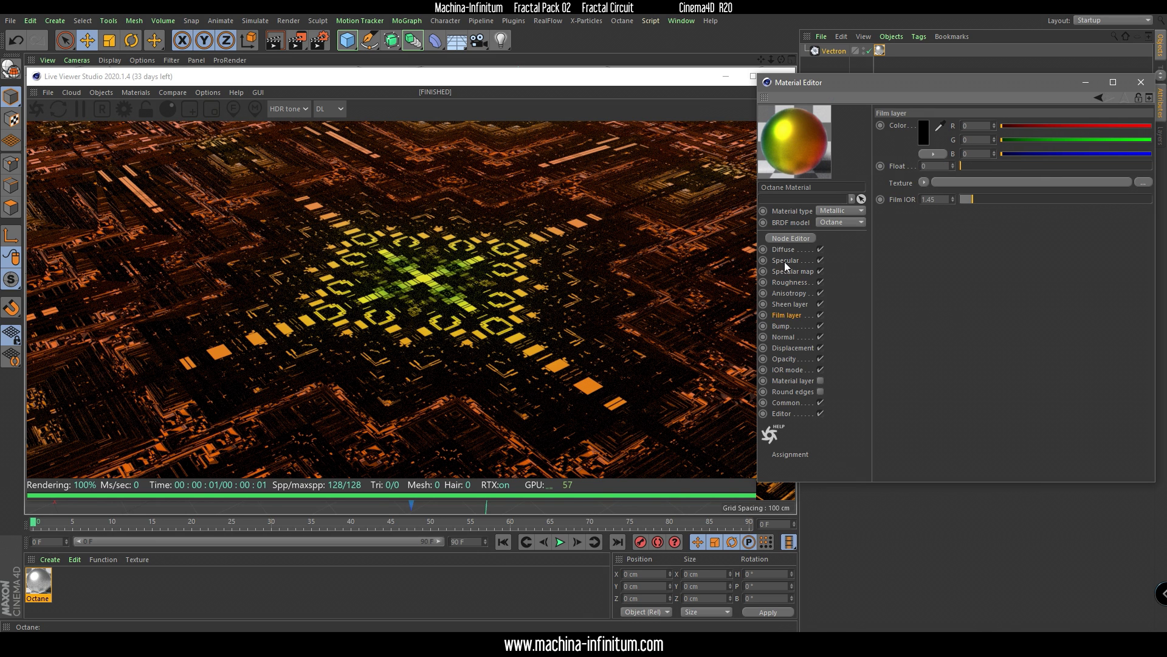
scroll(949, 164, up, 11)
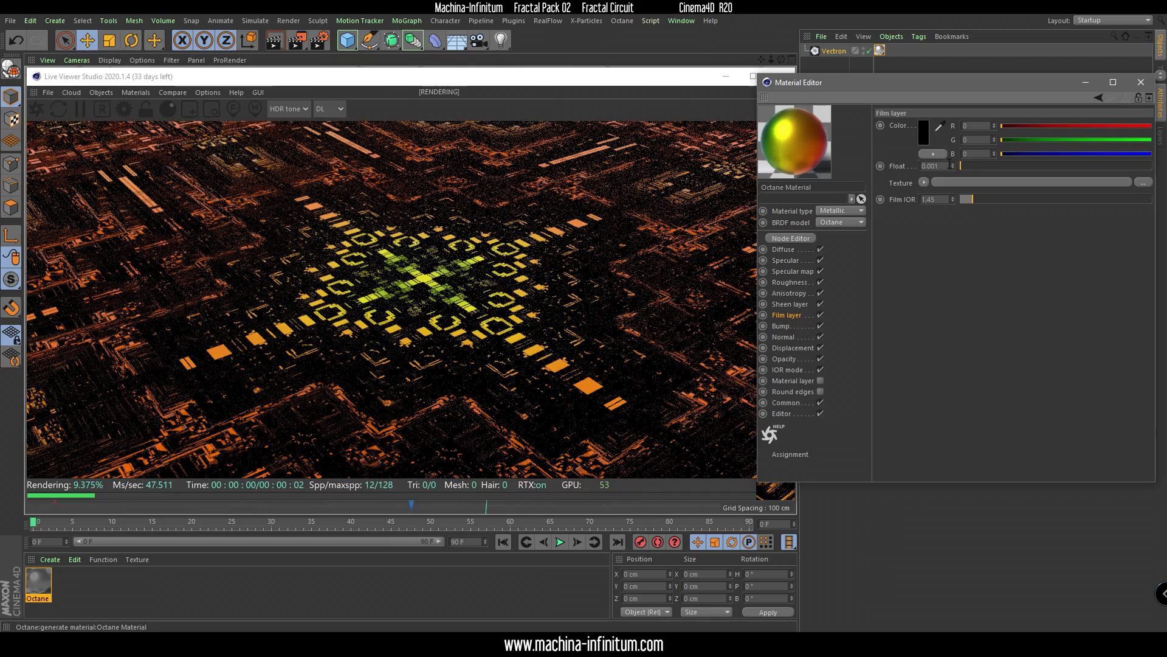
click(980, 166)
mouse_move(980, 167)
mouse_down()
mouse_move(1001, 173)
mouse_move(965, 177)
mouse_move(1011, 206)
mouse_move(974, 204)
mouse_move(982, 169)
mouse_up()
click(969, 167)
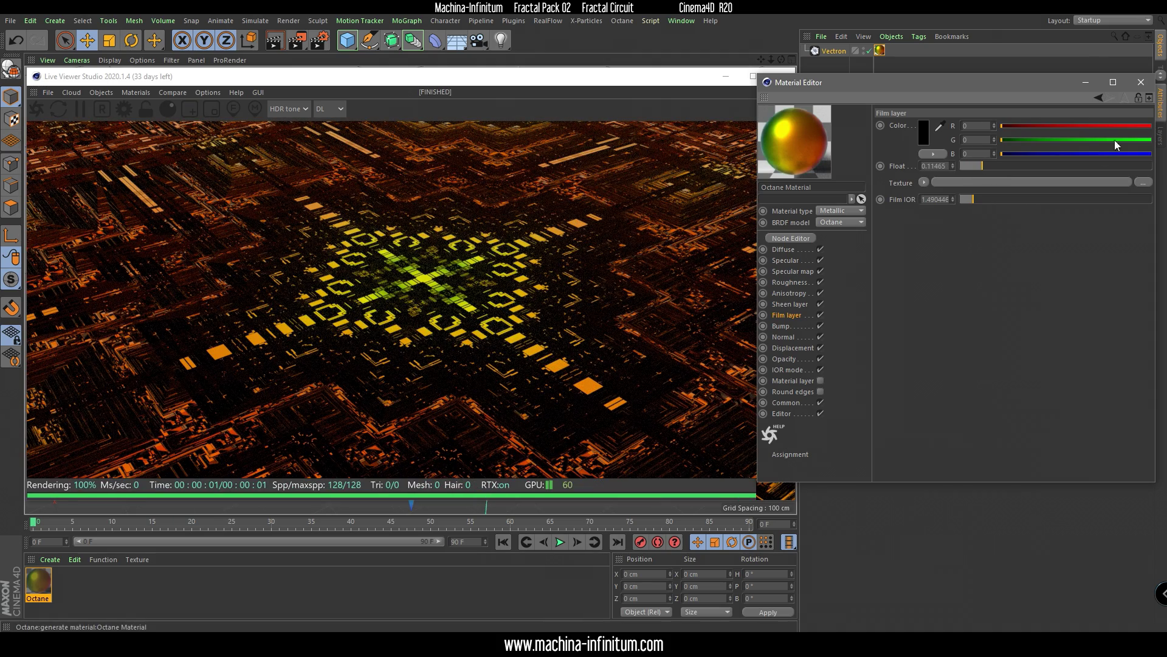
mouse_move(414, 311)
mouse_down()
mouse_move(379, 271)
mouse_move(400, 327)
mouse_up()
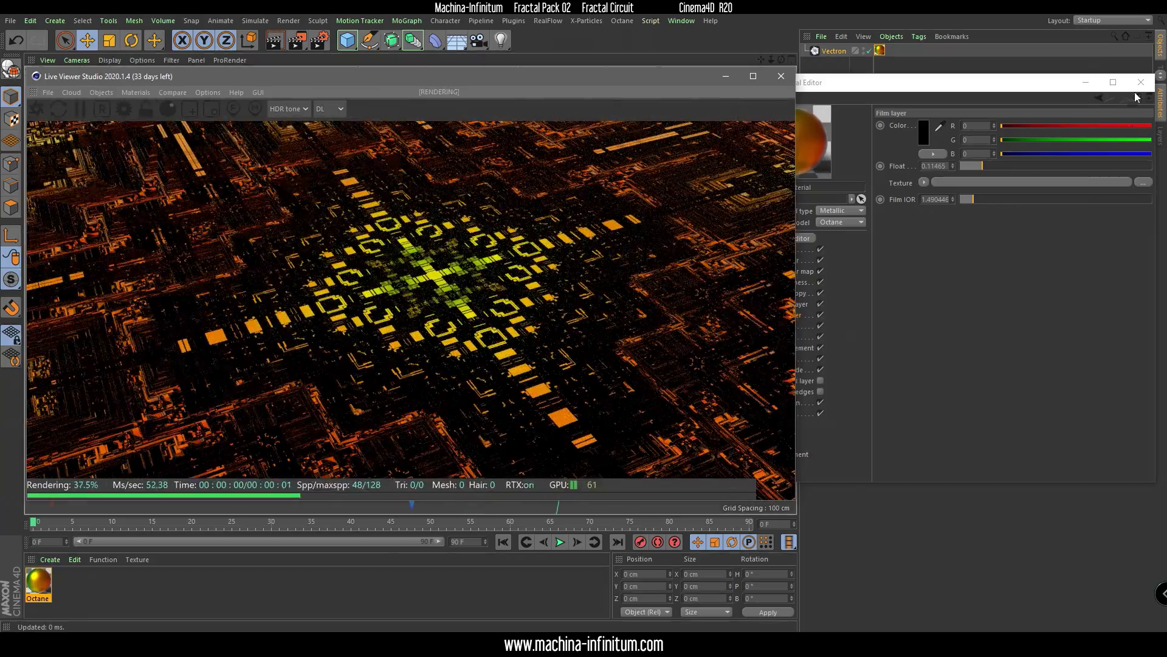
click(1023, 34)
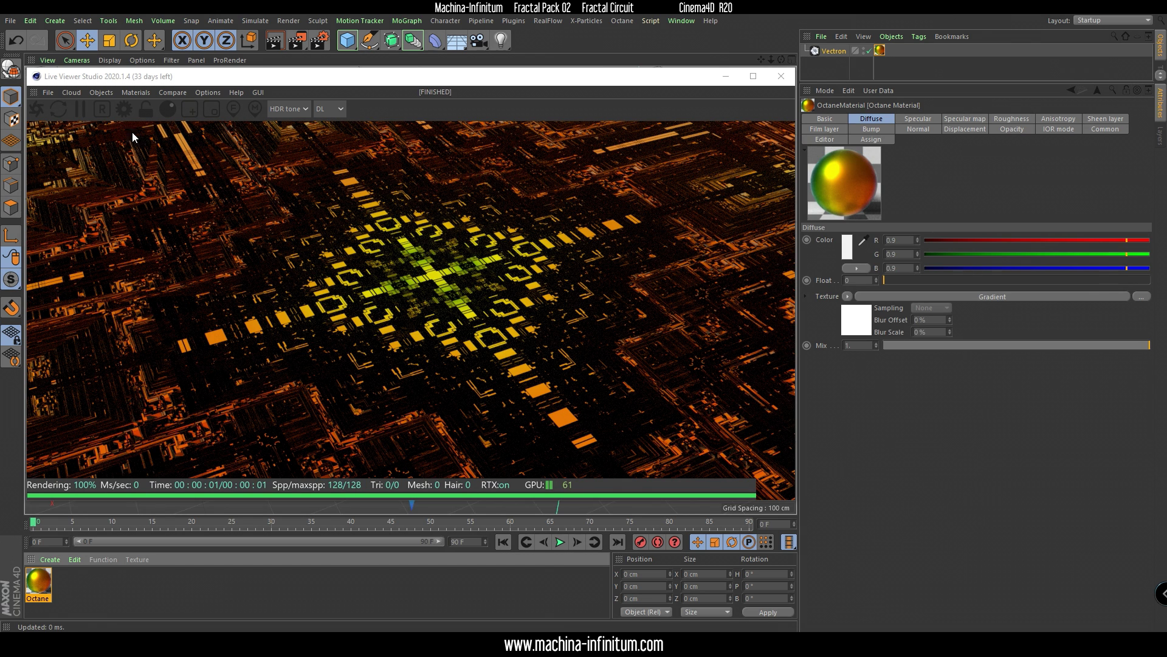
Step: Add an Octane Daylight to the scene
click(102, 92)
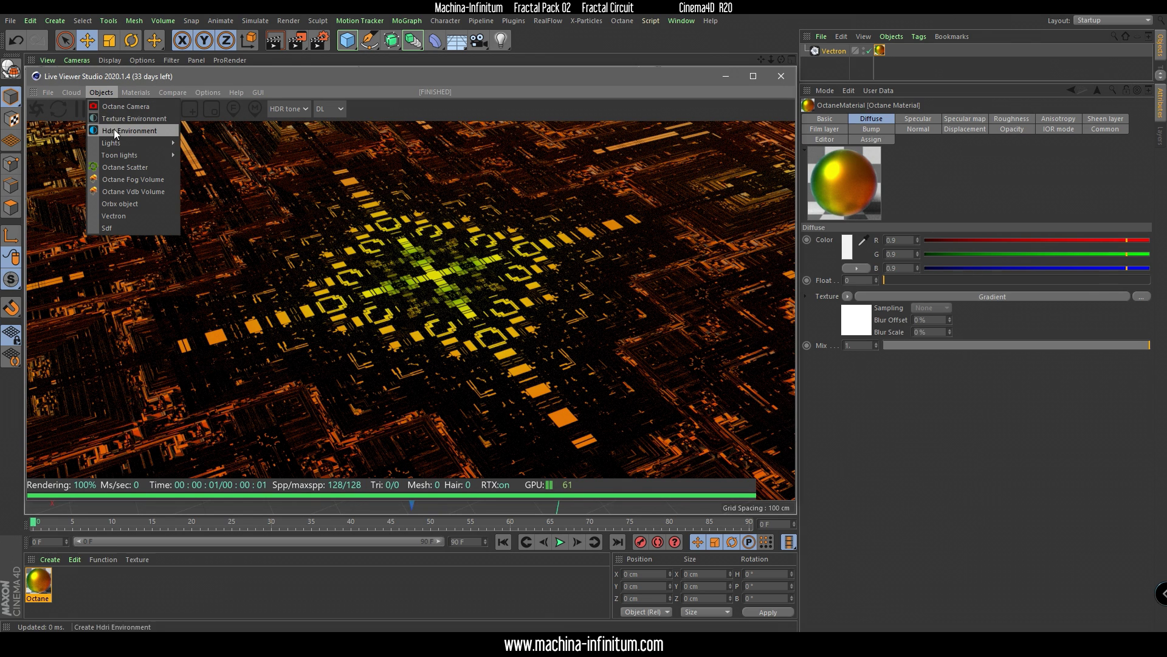
mouse_move(118, 143)
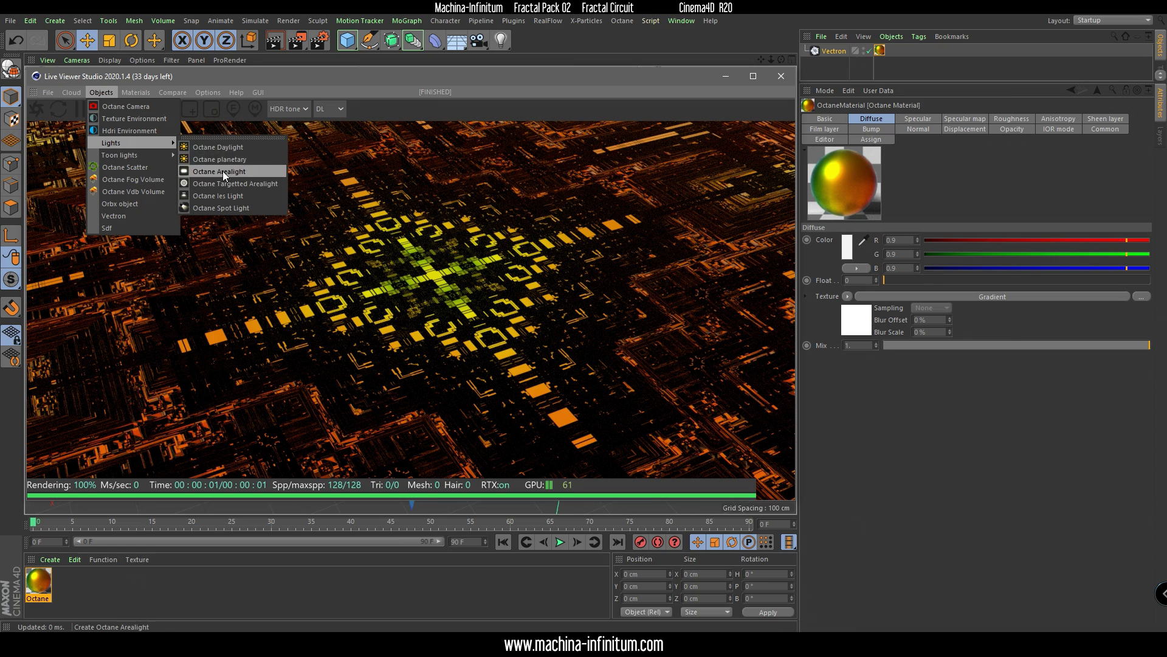
click(227, 146)
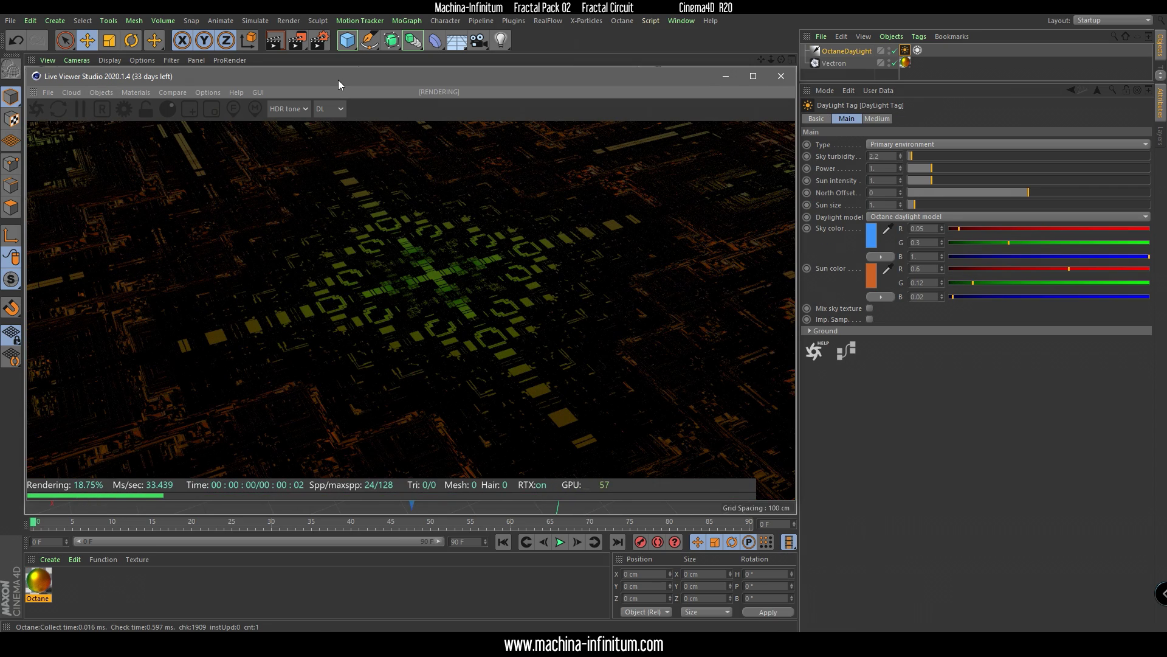
Step: Raise the daylight object along its Y axis to about 1024 cm in the viewport
drag(339, 79, 732, 475)
alt+right_drag(451, 224, 445, 418)
alt+right_drag(438, 282, 429, 433)
drag(444, 410, 454, 135)
click(739, 473)
drag(738, 474, 786, 89)
scroll(443, 240, up, 4)
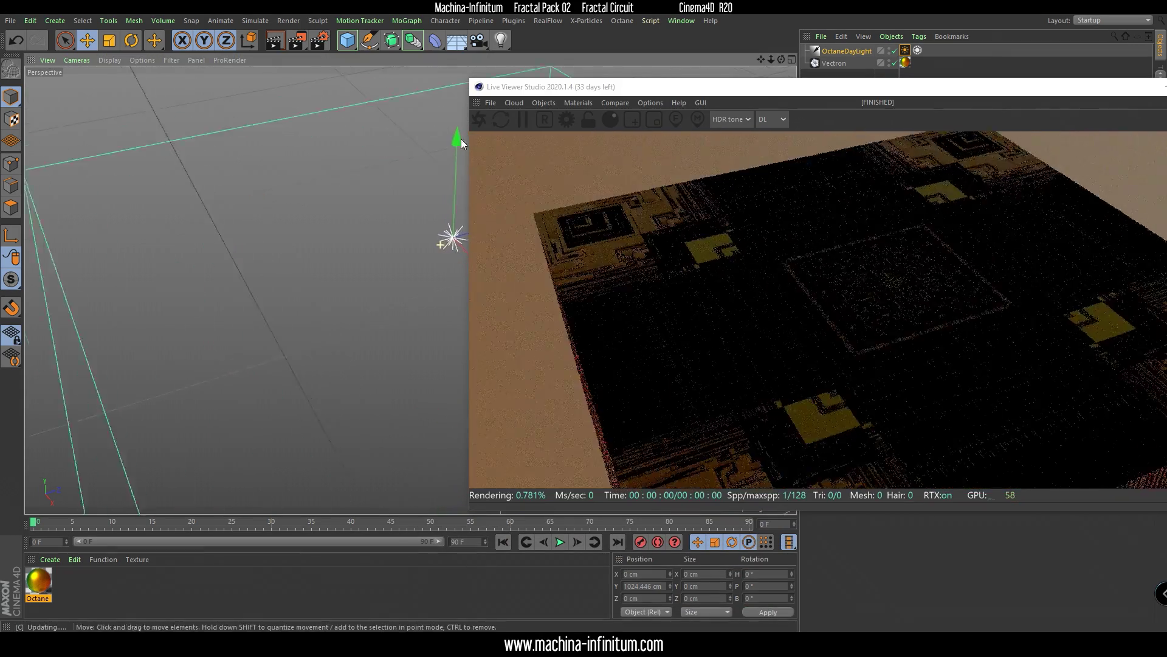
Step: Rotate the daylight to about H 71.1°, P -50.9° and B 24.1°, and reframe the fractal in the render view
alt+right_drag(461, 139, 477, 91)
alt+middle_drag(421, 218, 378, 227)
alt+right_drag(377, 253, 399, 200)
alt+drag(399, 203, 407, 156)
key(r)
drag(849, 88, 458, 82)
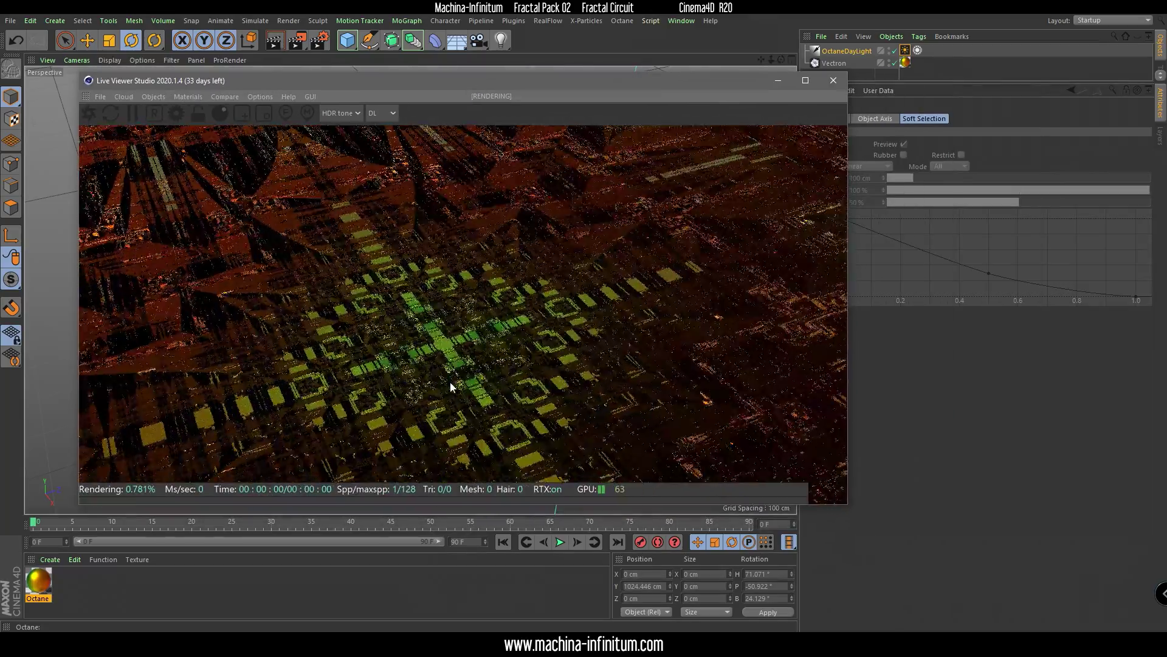
middle_drag(451, 382, 470, 337)
drag(471, 337, 494, 275)
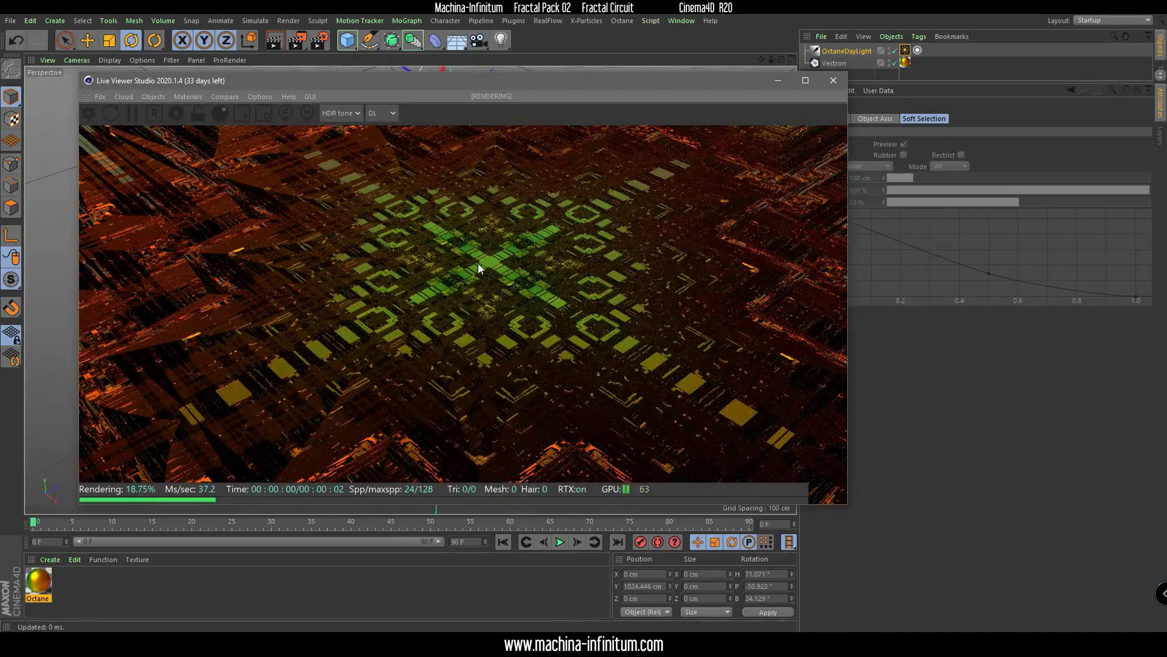
middle_drag(484, 264, 464, 271)
drag(431, 85, 378, 75)
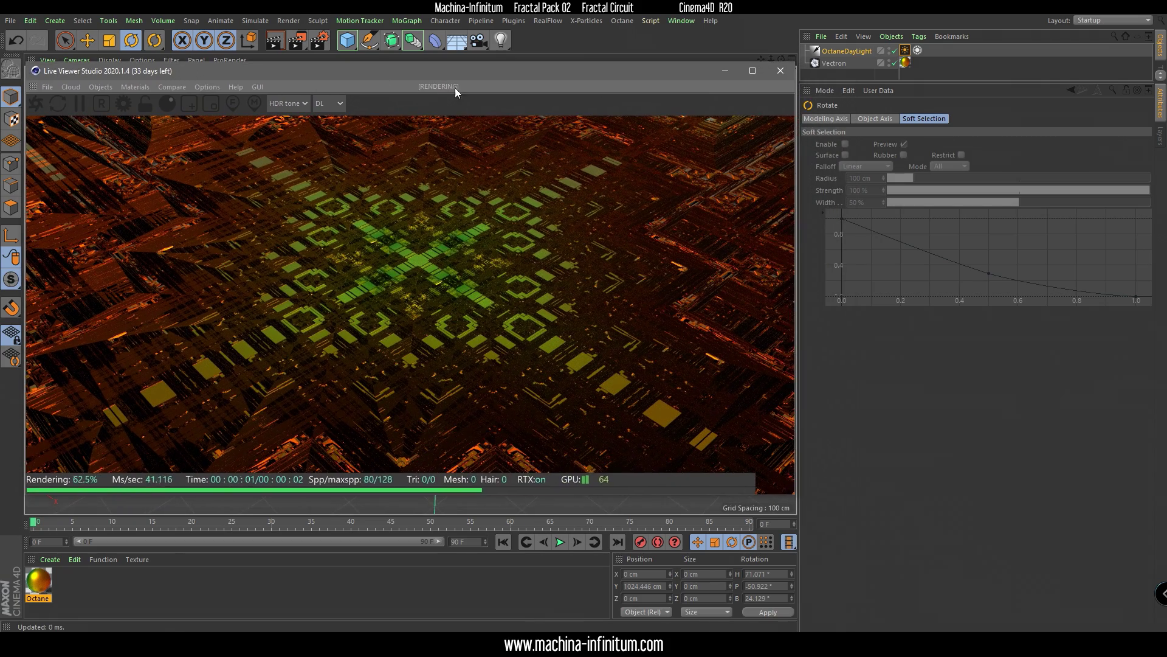
Step: Set the Vectron fractal's OffsetX to about 1.957 and its OffsetY to 0
click(834, 64)
scroll(1120, 338, down, 3)
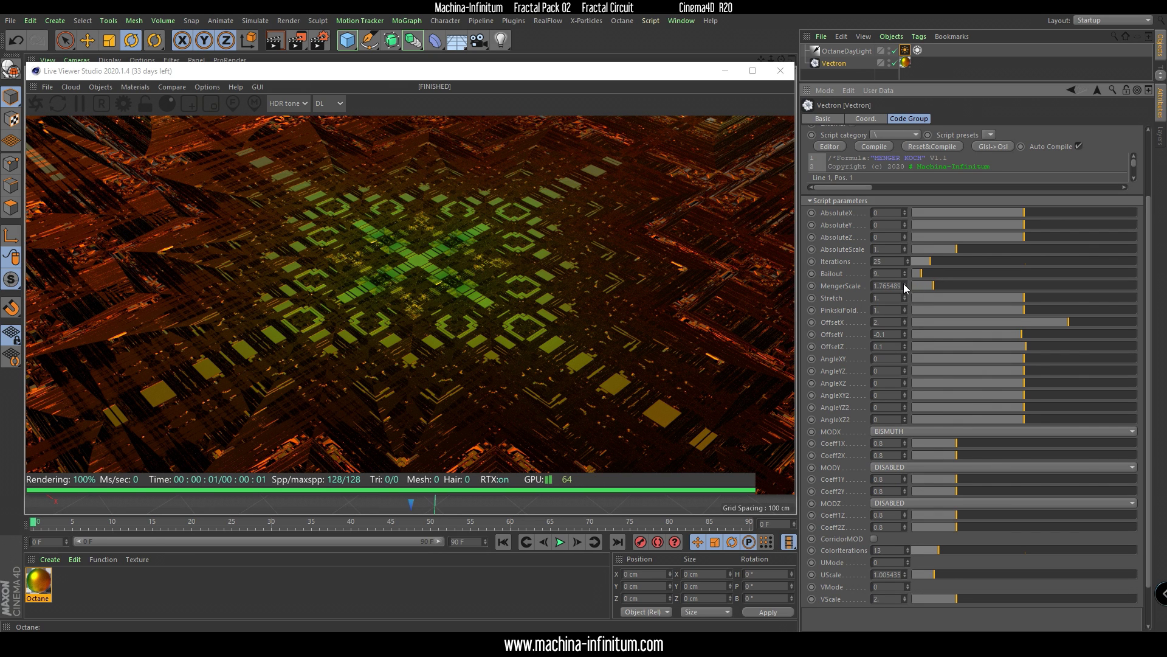
mouse_move(1071, 322)
mouse_down()
mouse_move(1054, 322)
mouse_move(1068, 317)
mouse_up()
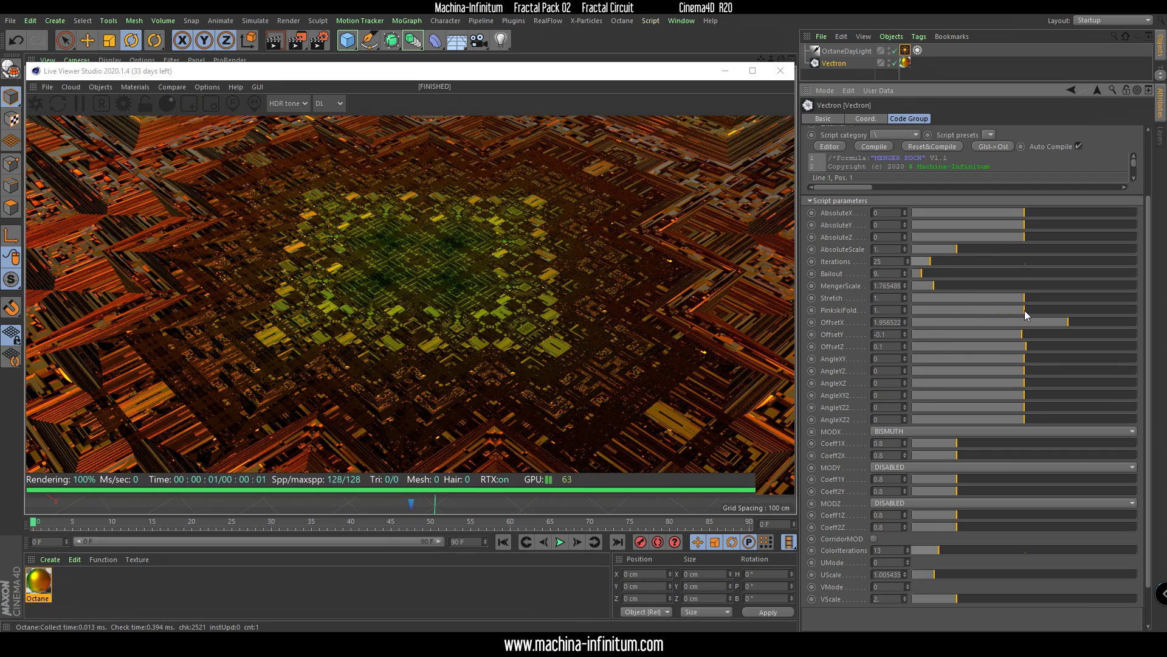
drag(1022, 335, 1028, 335)
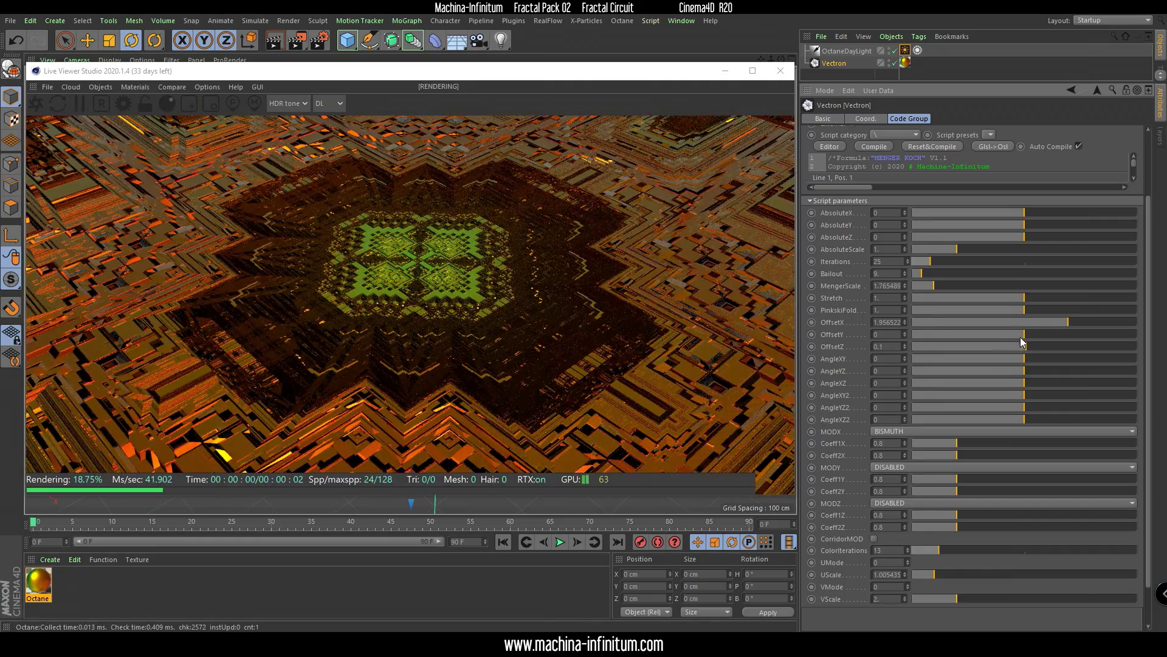
Step: Try other AngleXY, AngleYZ2 and AbsoluteY values on the Vectron fractal, returning each of them to 0
mouse_move(1024, 359)
mouse_down()
mouse_move(1013, 359)
mouse_move(1024, 359)
mouse_up()
key(ctrl+z)
mouse_move(1025, 408)
mouse_down()
mouse_move(1004, 411)
mouse_move(1025, 412)
mouse_up()
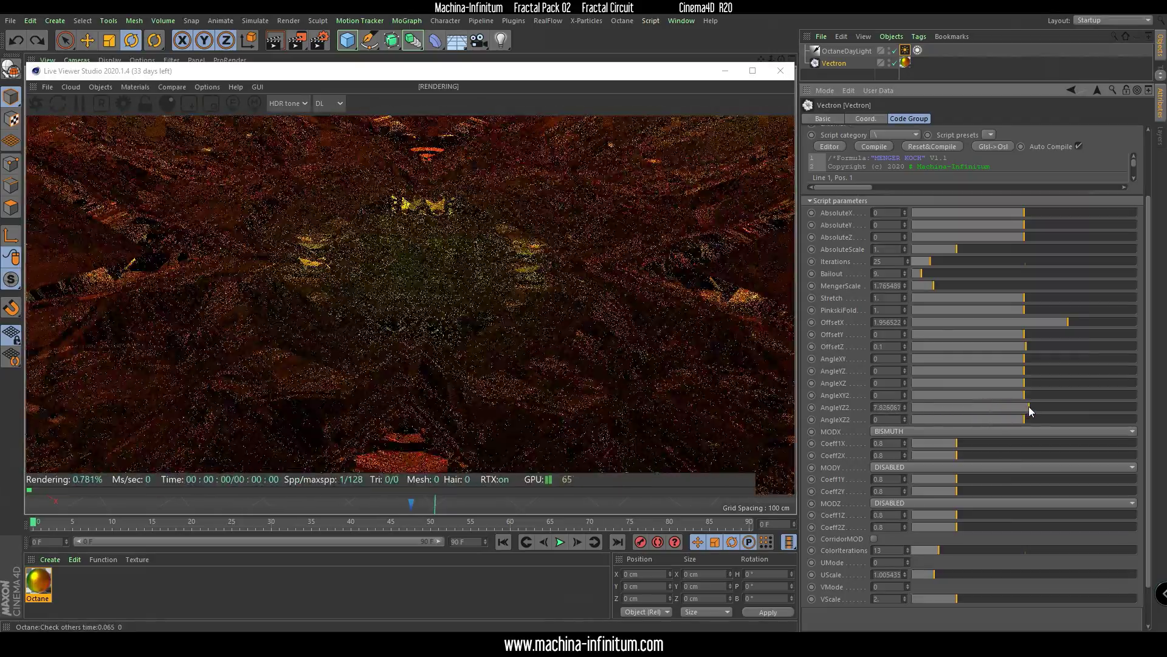
right_click(905, 408)
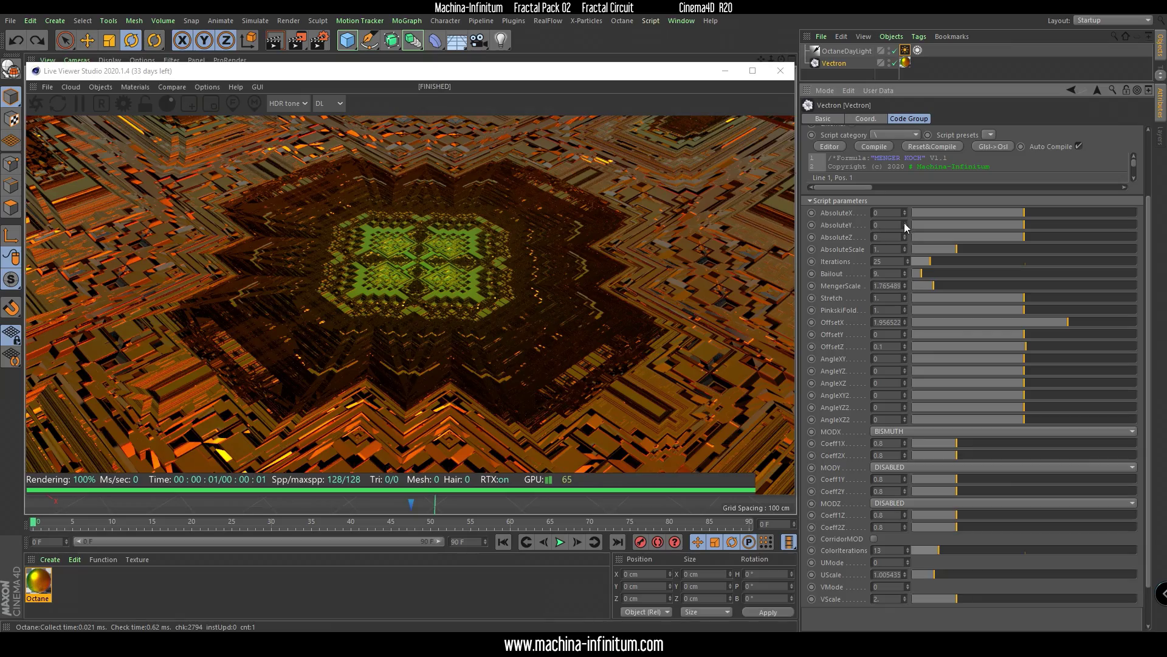
mouse_move(905, 227)
mouse_down()
mouse_move(905, 208)
mouse_move(906, 227)
mouse_up()
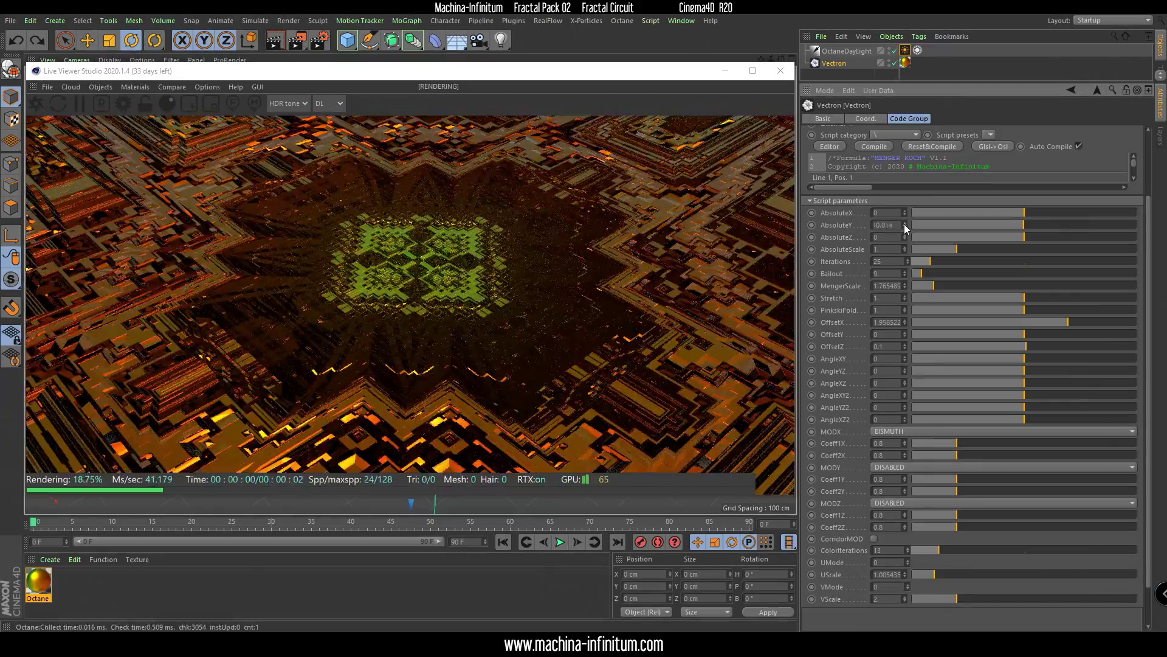
right_click(904, 226)
Step: Lower the ray epsilon in the Octane kernel settings to about 0.000022 for sharper close-up detail
right_drag(411, 272, 422, 85)
middle_drag(391, 210, 407, 250)
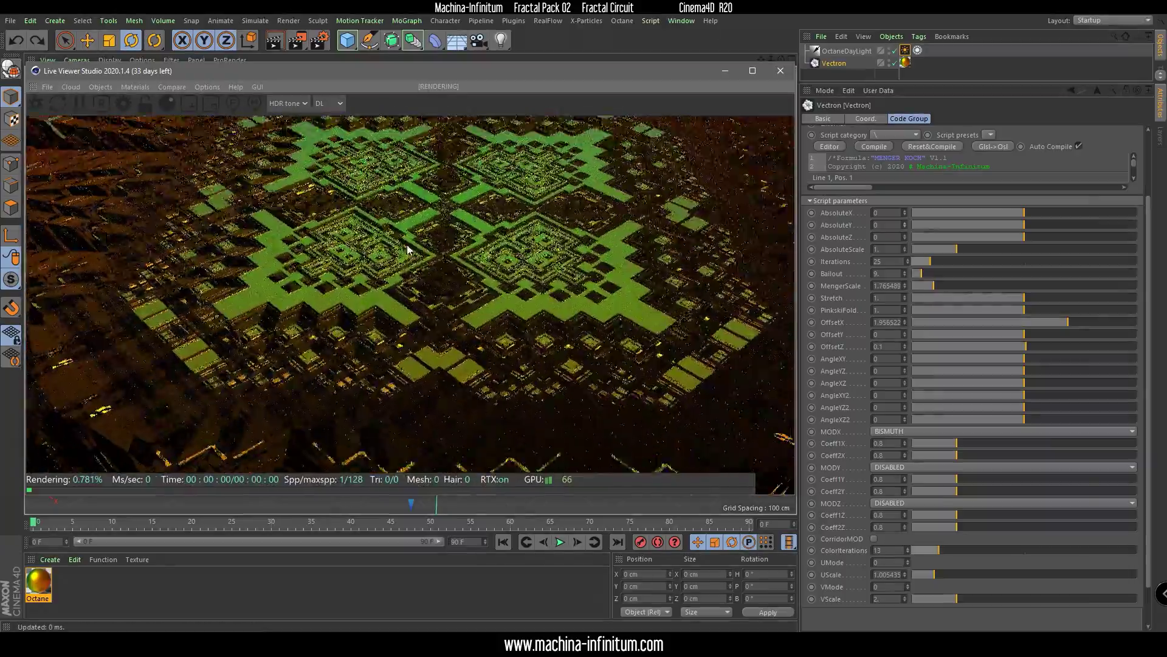
scroll(407, 249, up, 6)
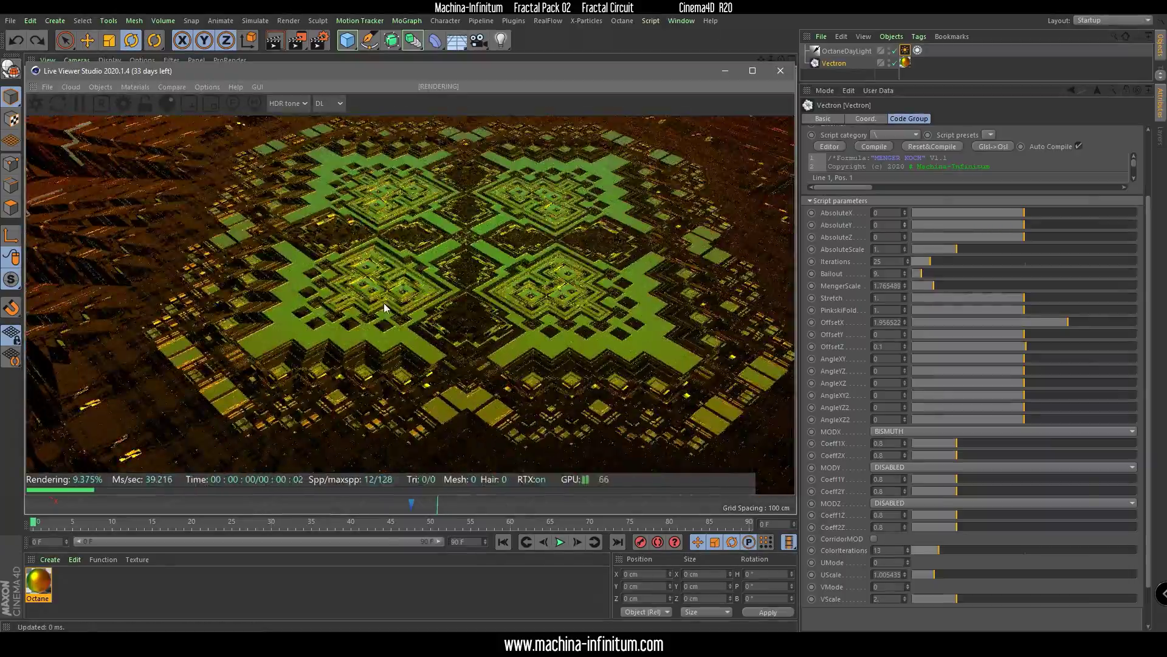
scroll(406, 248, up, 5)
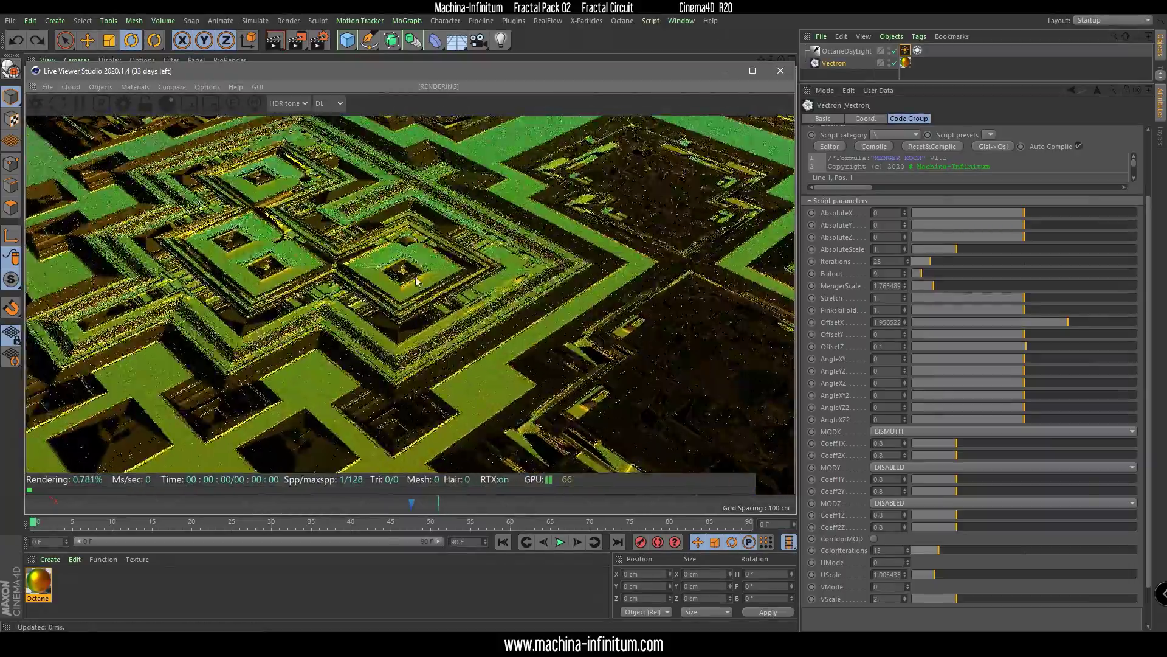
scroll(437, 293, up, 3)
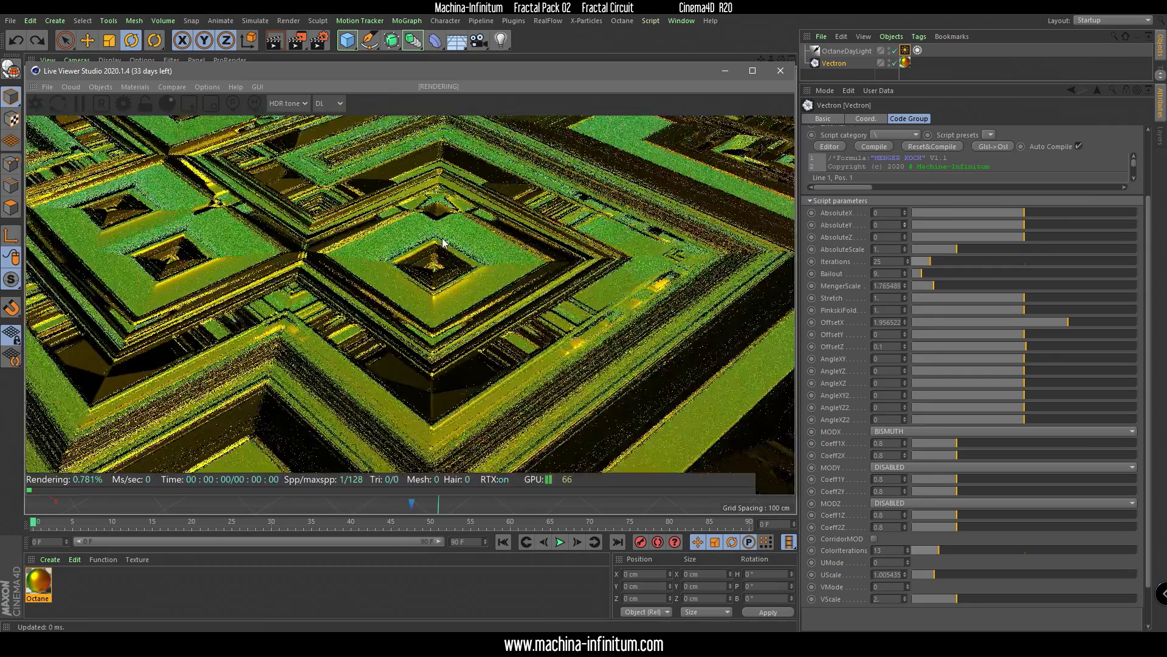
click(125, 108)
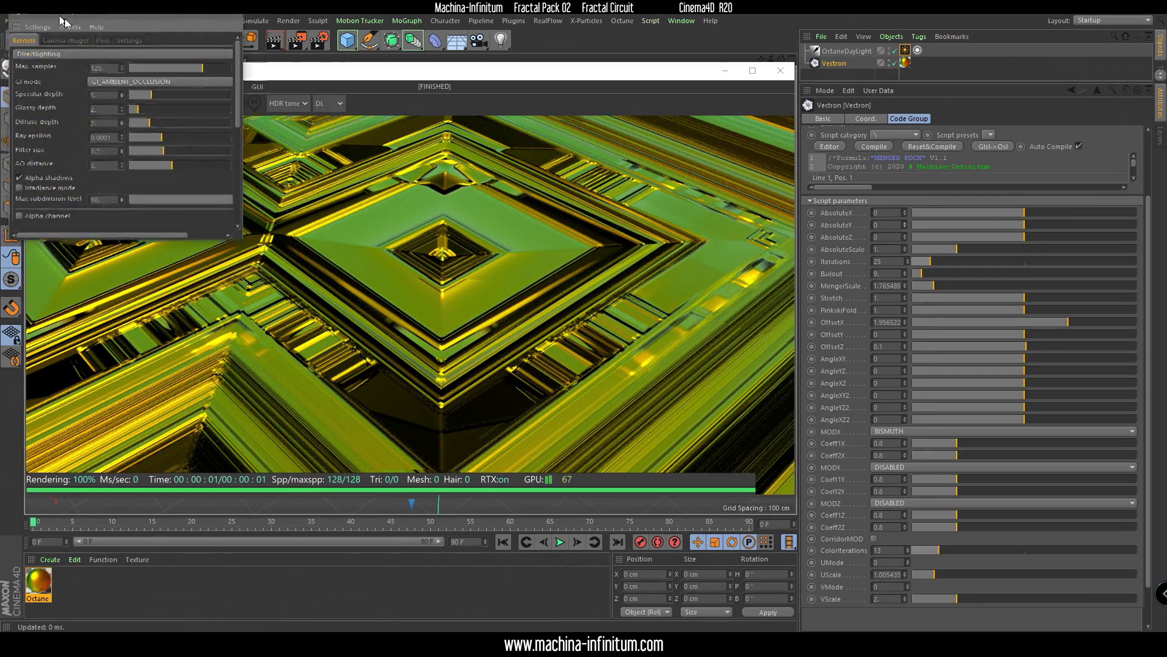
drag(58, 11, 620, 64)
mouse_move(719, 193)
mouse_down()
mouse_move(699, 190)
mouse_move(709, 190)
mouse_up()
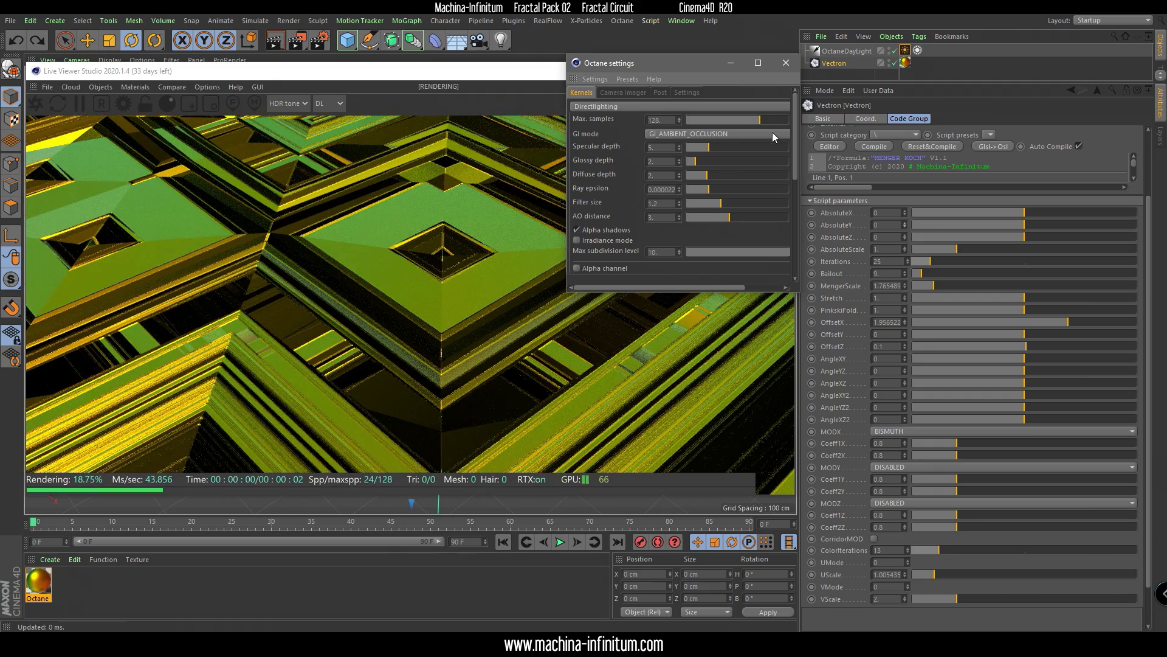
click(785, 63)
Step: Set the Vectron fractal's Iterations to 64 and move in close to its surface detail
text(64)
key(Return)
drag(453, 261, 433, 262)
scroll(436, 267, up, 5)
scroll(439, 279, up, 4)
right_drag(439, 279, 476, 237)
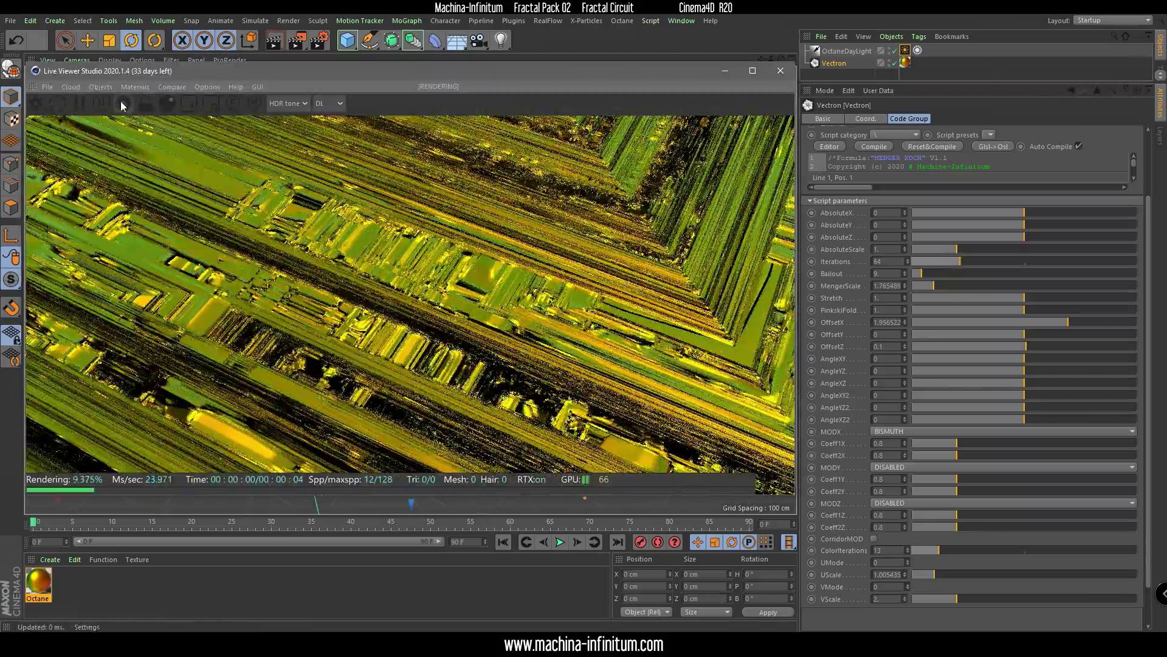
Step: Reduce the ray epsilon further in the Octane kernel settings and pull back from the fractal
click(121, 102)
drag(140, 138, 136, 140)
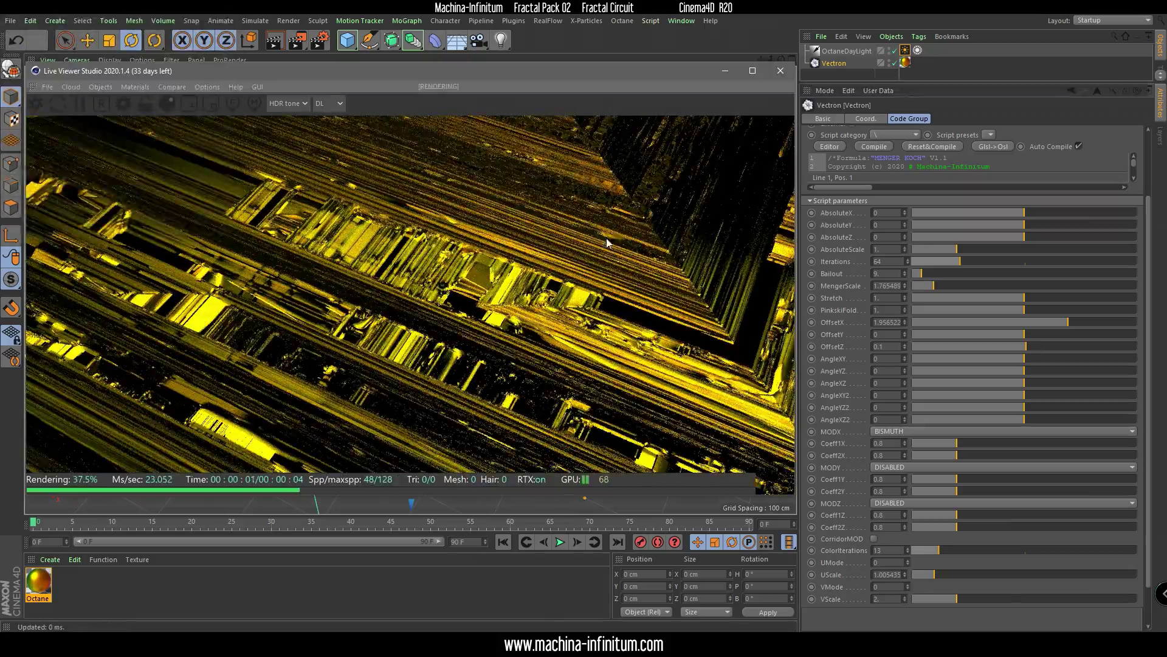
scroll(558, 245, down, 4)
drag(557, 245, 412, 507)
scroll(438, 432, down, 4)
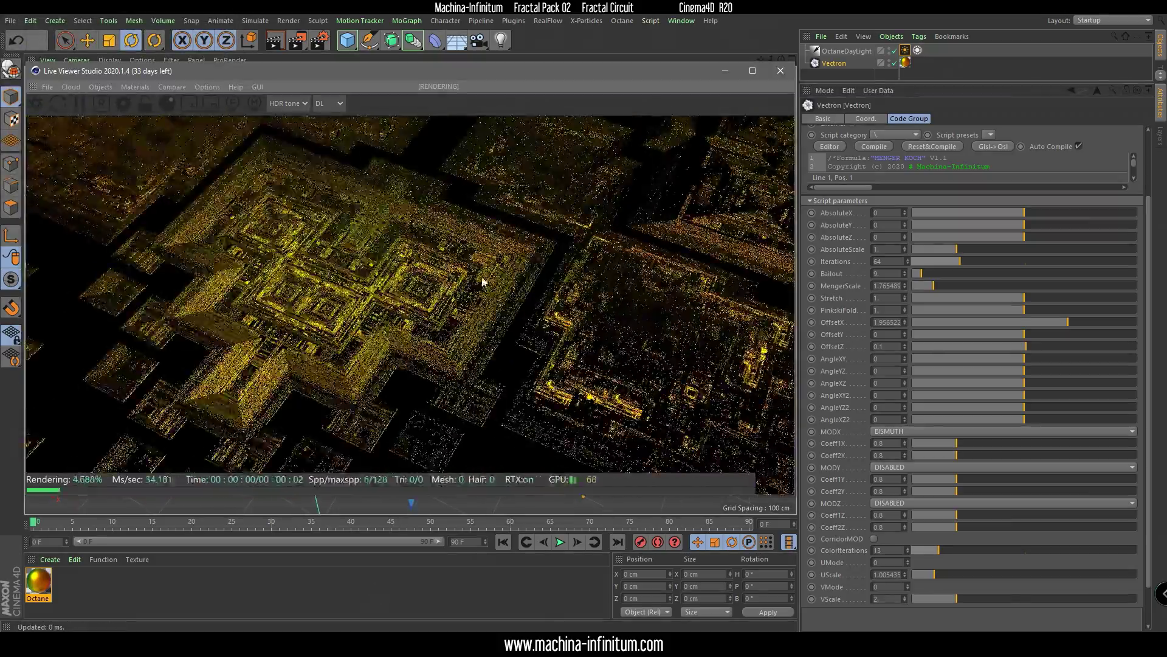
Step: Set the Vectron fractal's OffsetZ to about 0.924 and its AbsoluteY to about -0.652
right_drag(482, 282, 330, 599)
right_drag(513, 192, 480, 300)
drag(481, 299, 373, 318)
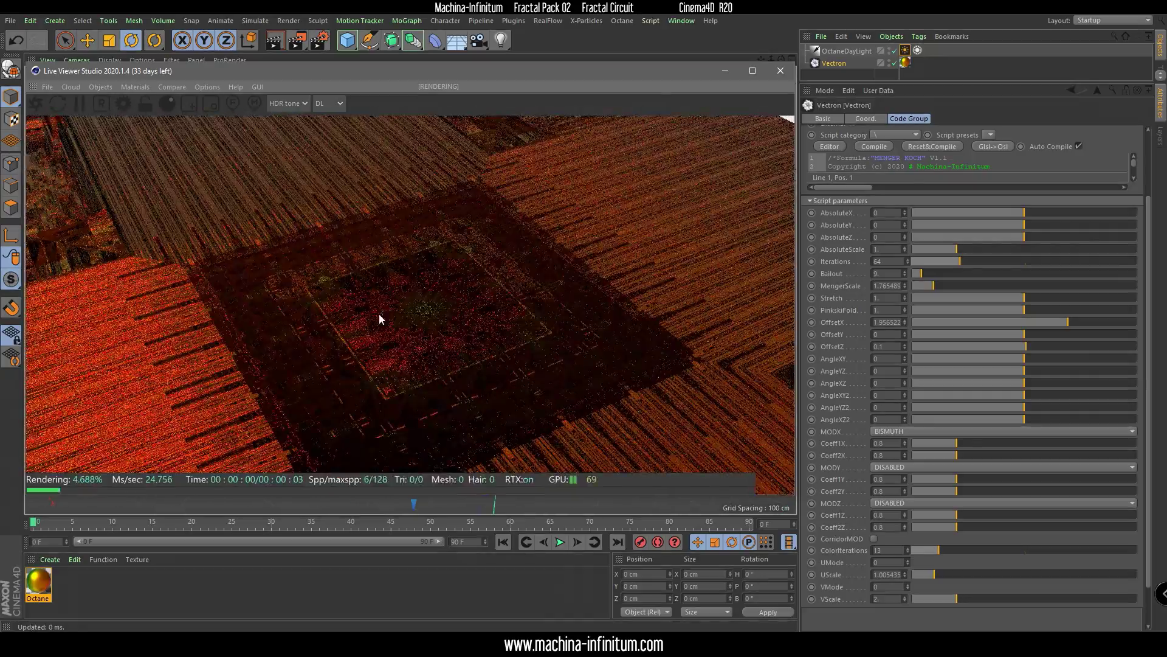
drag(1025, 347, 1045, 348)
drag(1024, 224, 1017, 223)
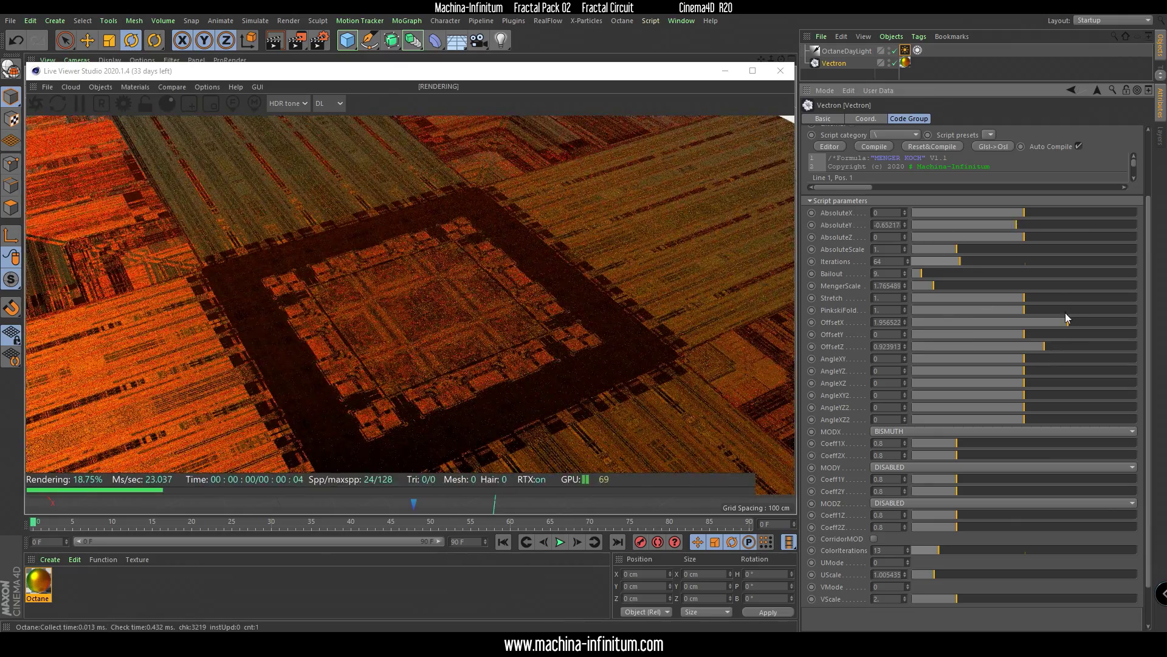
Step: Set the fractal's MengerScale to about 1.568 and its Stretch to about 0.929, and center the diamond pattern in the render
drag(937, 283, 929, 287)
alt+right_drag(446, 378, 491, 193)
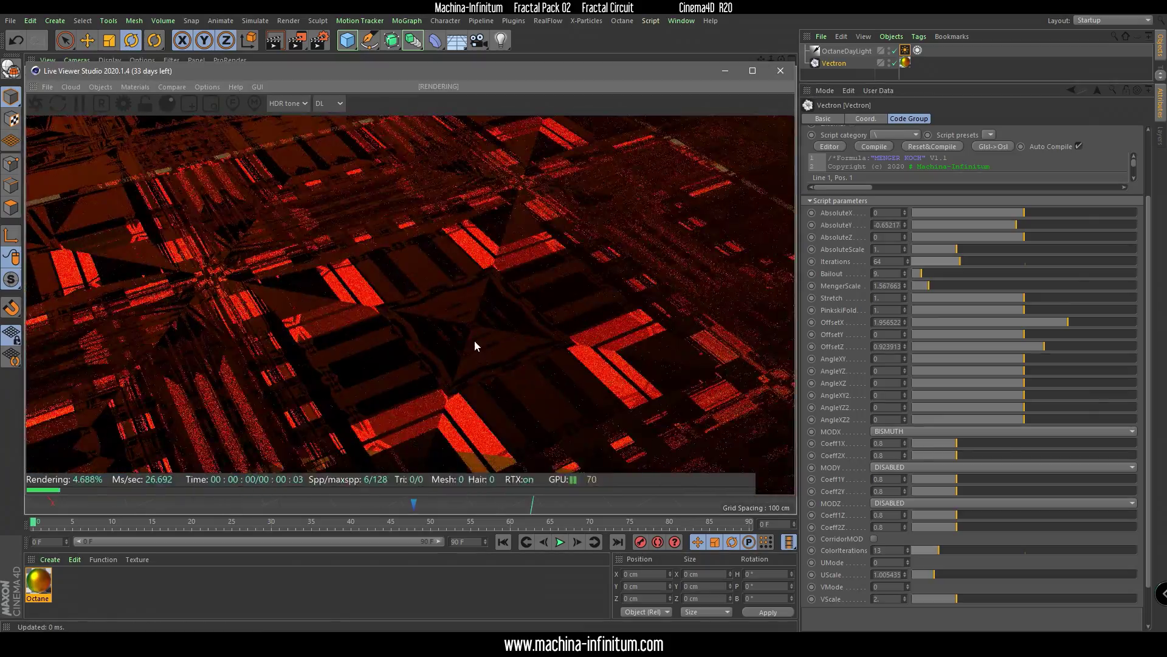
drag(474, 345, 527, 310)
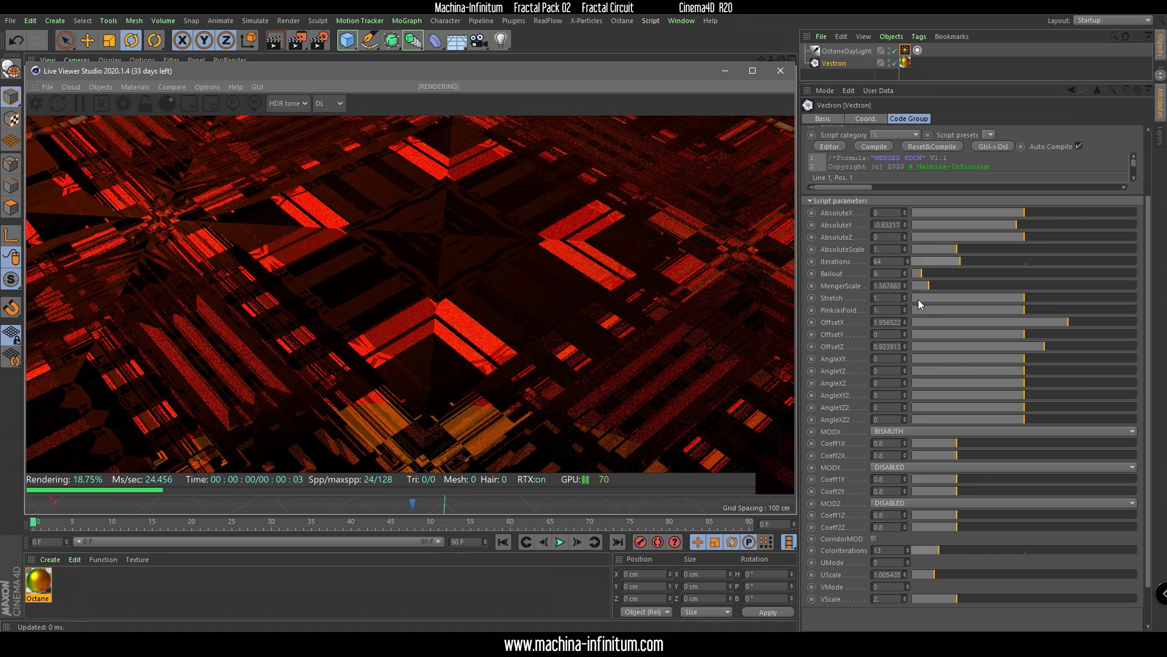
drag(1019, 298, 1017, 302)
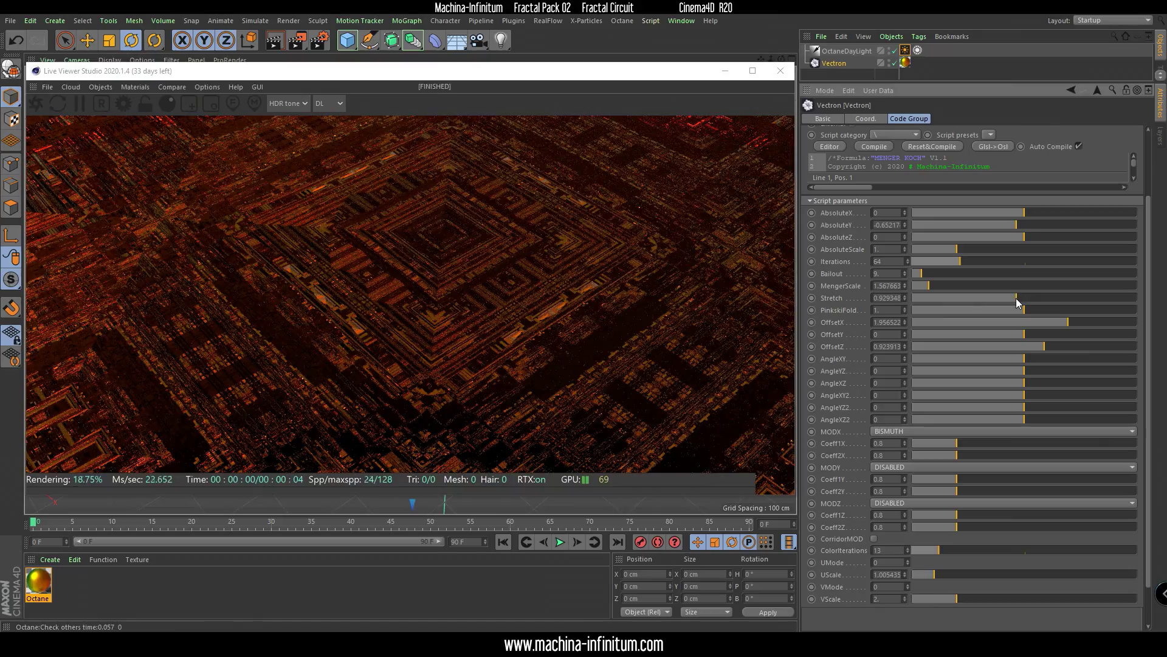
drag(480, 283, 456, 280)
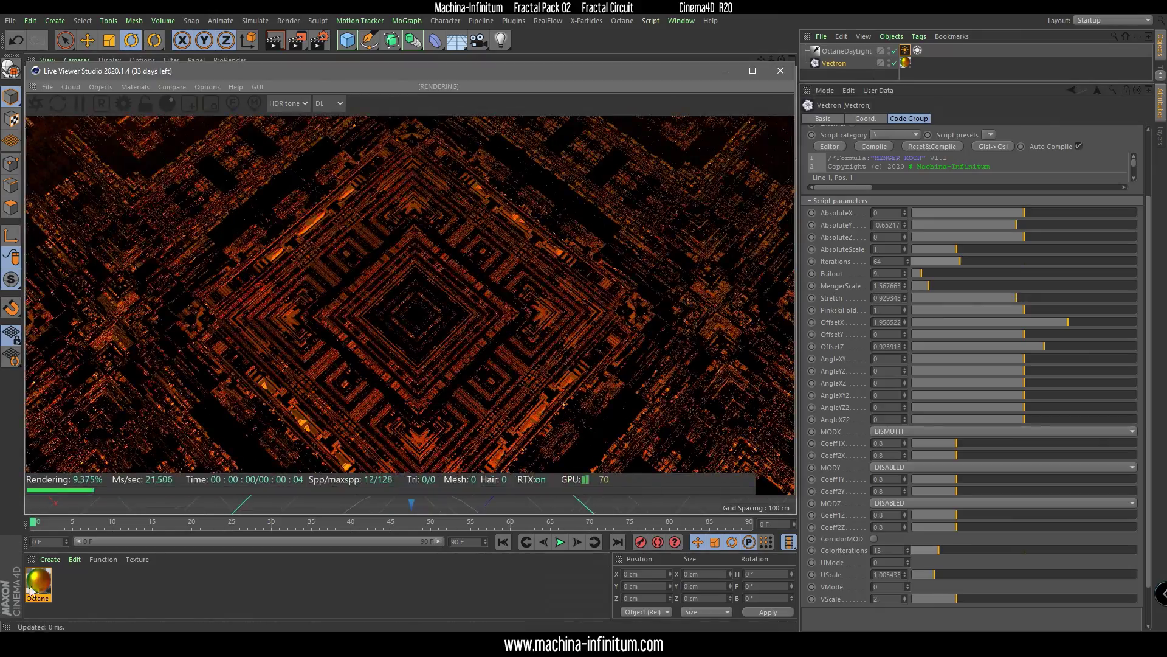
Step: Set the angle of the OSL texture feeding the Octane material's diffuse gradient to about 160.38
click(36, 587)
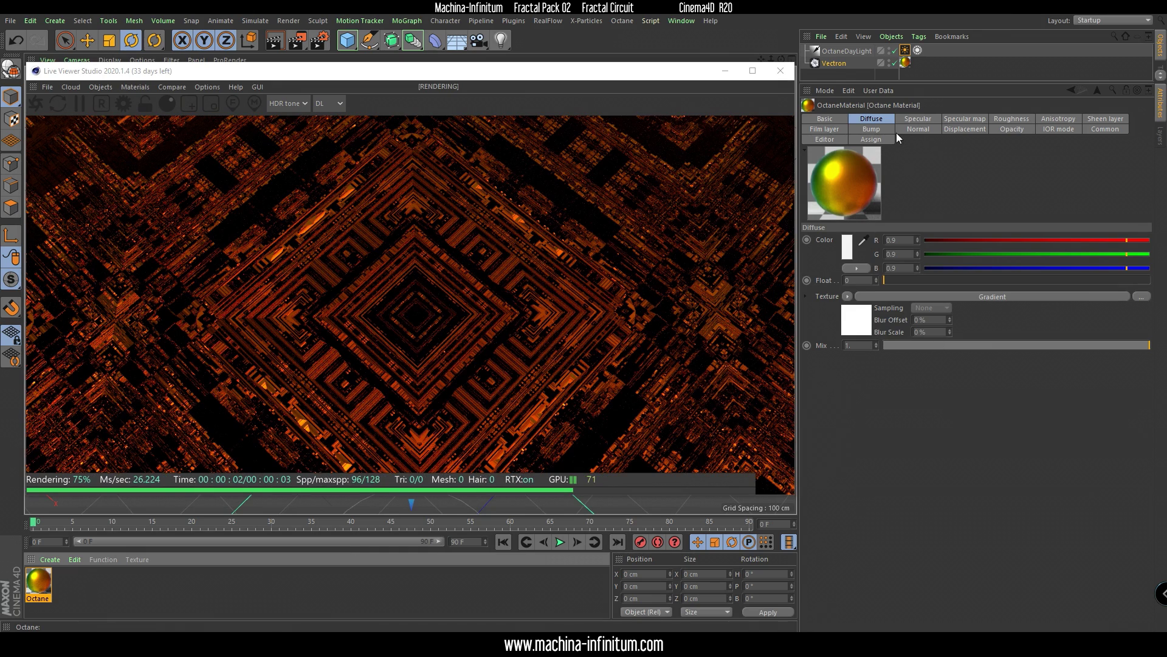
click(999, 297)
click(984, 185)
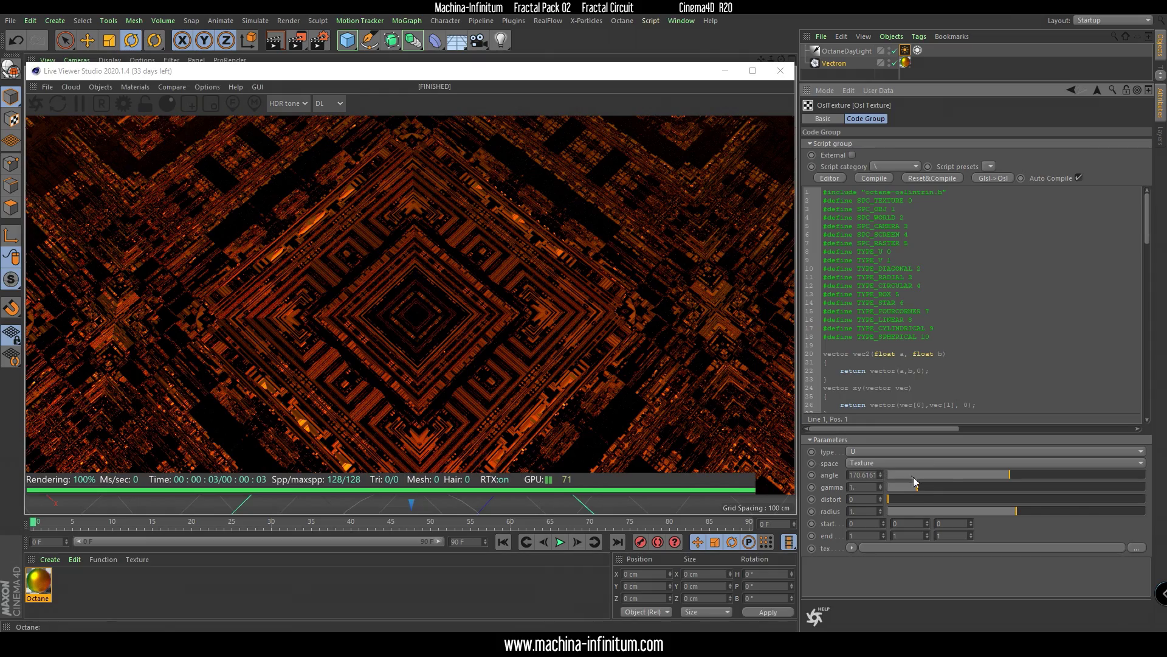
mouse_move(1009, 473)
mouse_down()
mouse_move(1036, 470)
mouse_move(989, 466)
mouse_move(1011, 467)
mouse_move(1002, 469)
mouse_up()
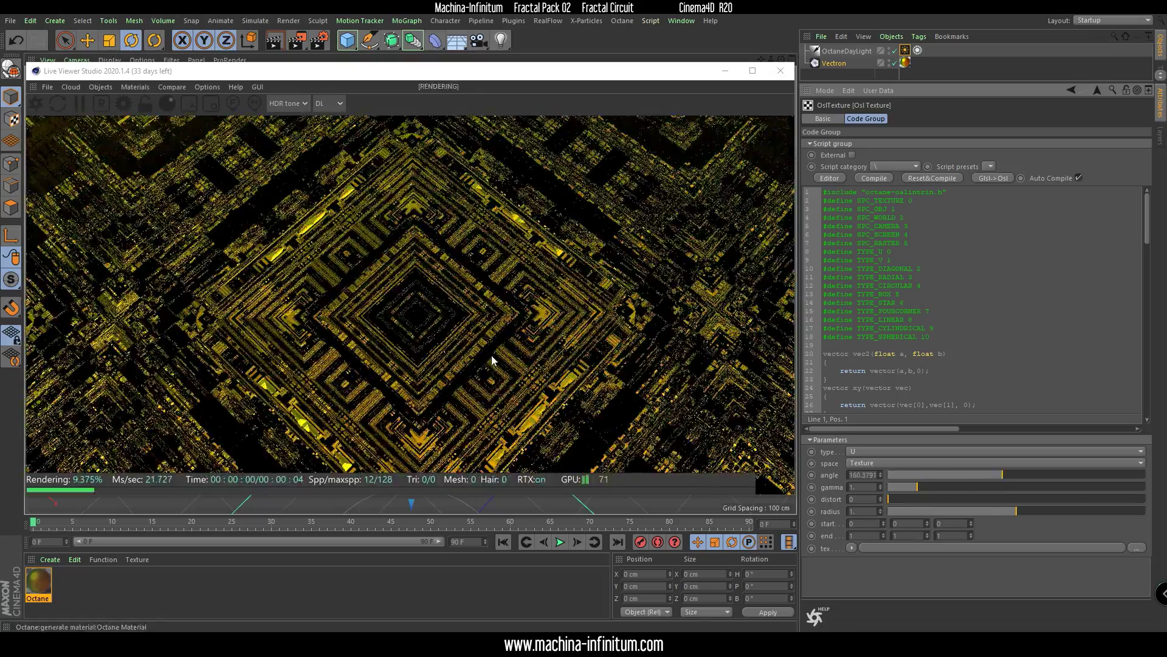
Step: Set the Vectron fractal's UScale to about 1.06
drag(551, 250, 437, 300)
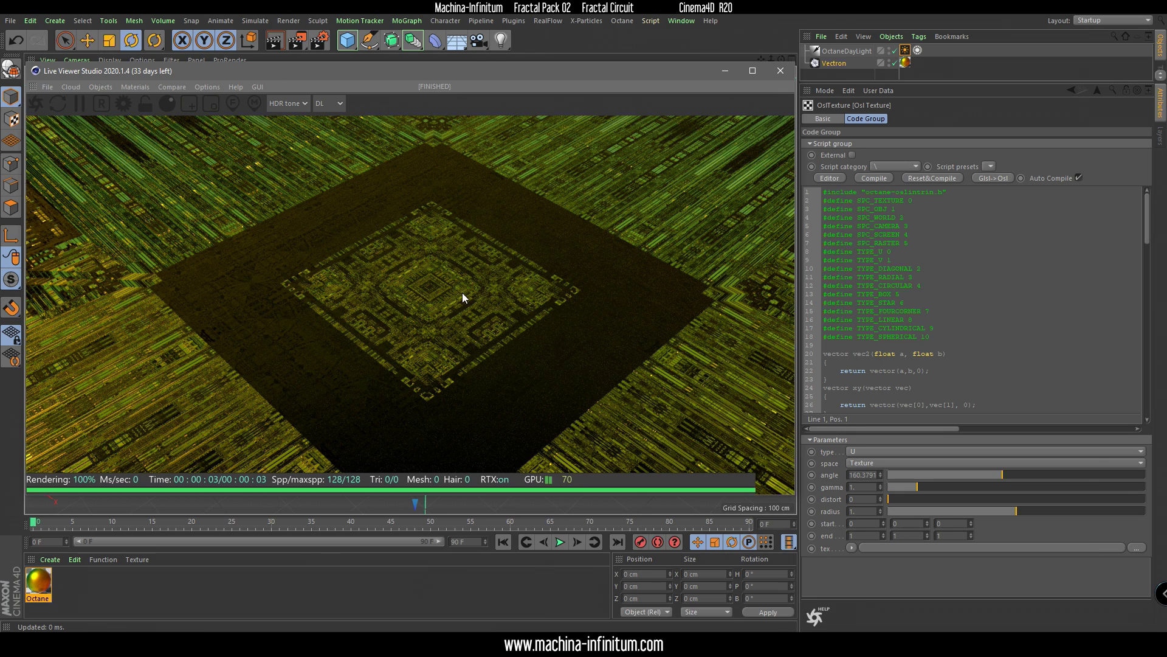
click(834, 64)
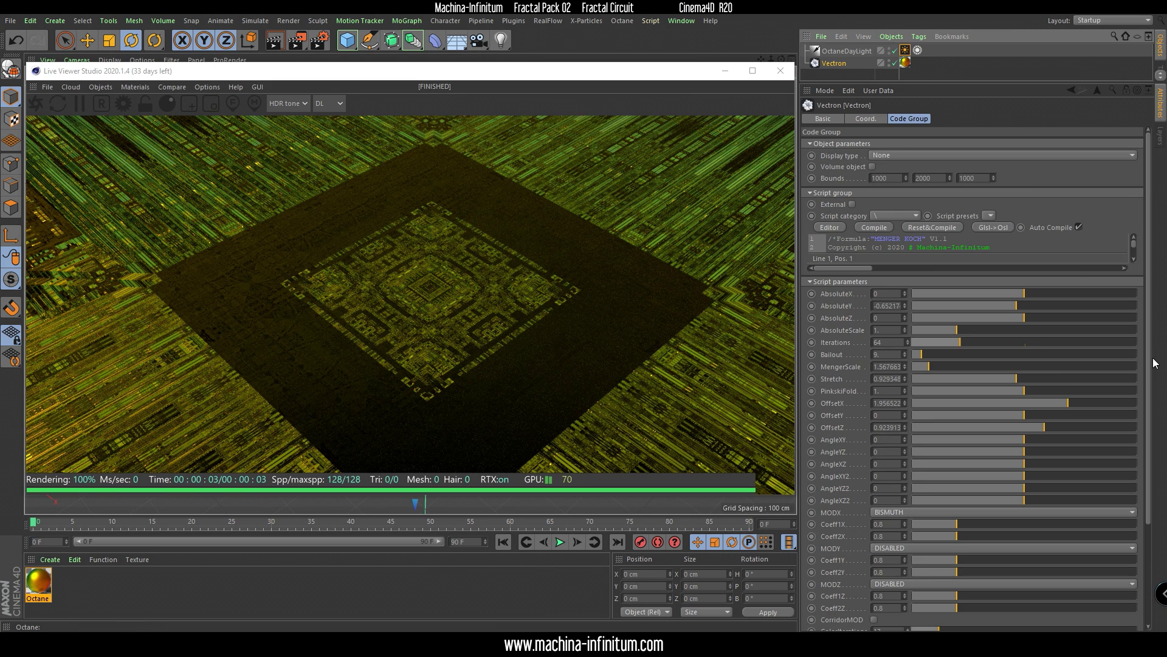
scroll(1154, 363, down, 5)
mouse_move(937, 531)
mouse_down()
mouse_move(953, 530)
mouse_move(925, 534)
mouse_move(936, 535)
mouse_up()
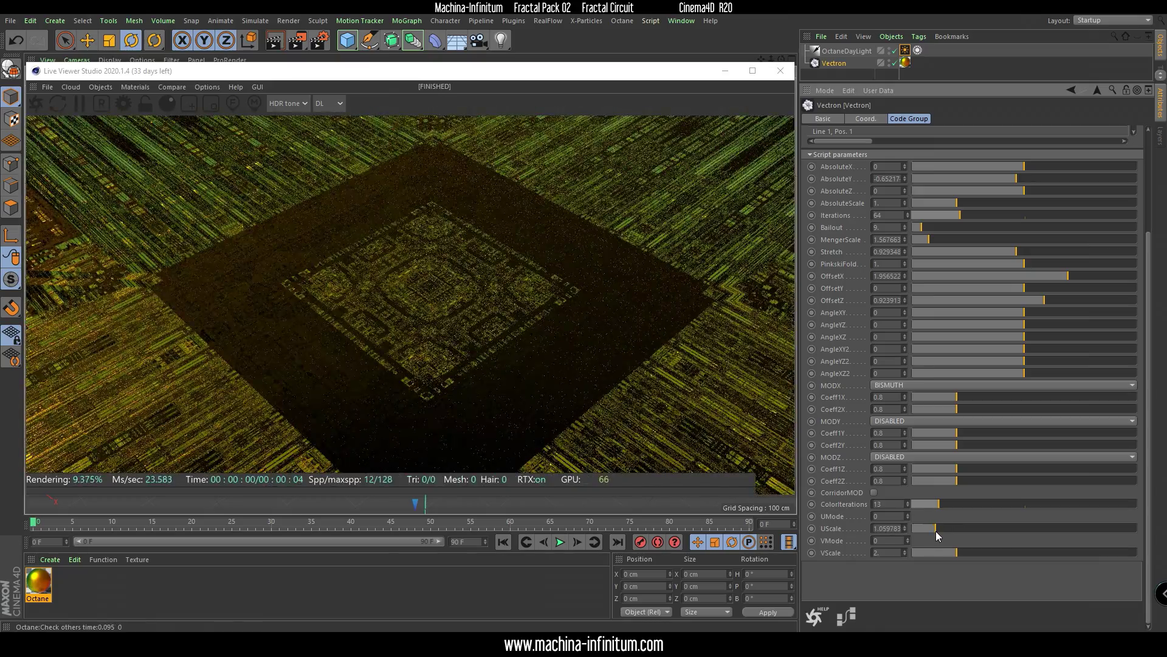
Step: Frame a low, close view across the fractal's surface and add an Octane camera from it
right_drag(438, 331, 468, 175)
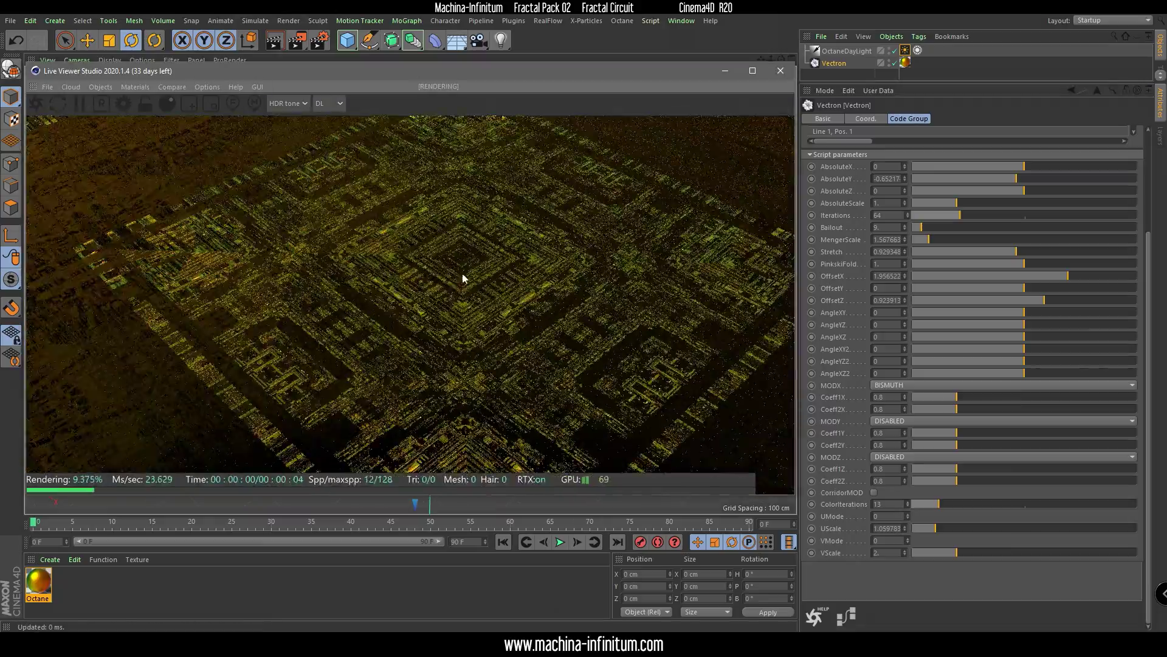
mouse_move(462, 278)
mouse_down()
mouse_move(499, 248)
mouse_move(454, 267)
mouse_up()
right_drag(453, 266, 505, 158)
middle_drag(510, 255, 523, 260)
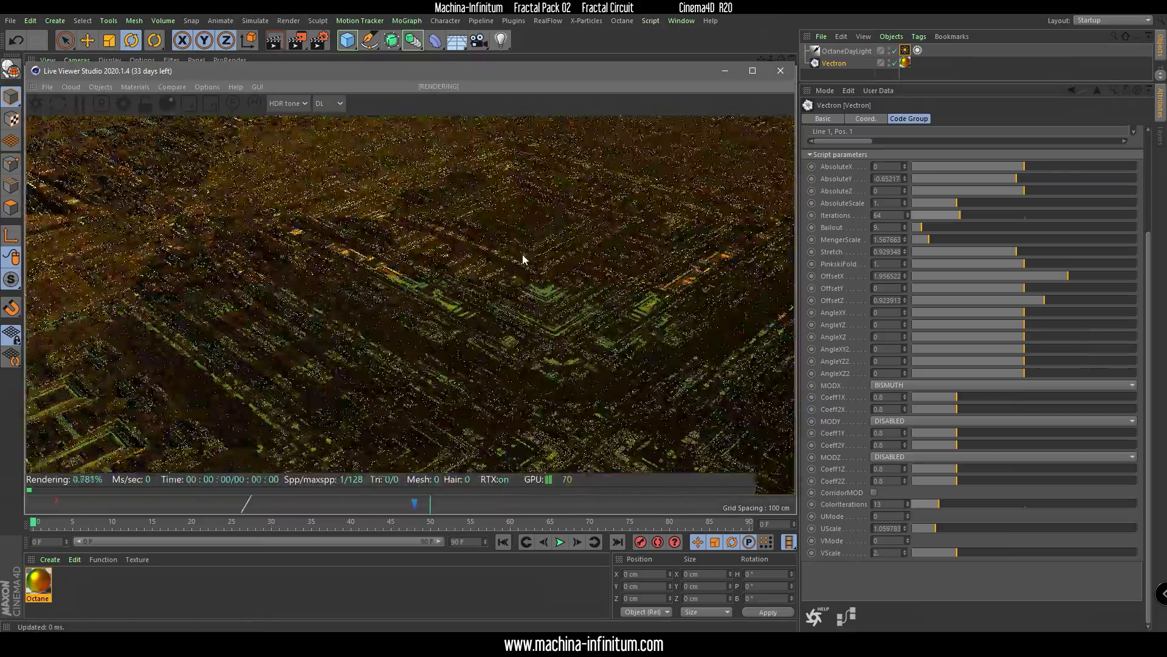
scroll(523, 260, up, 5)
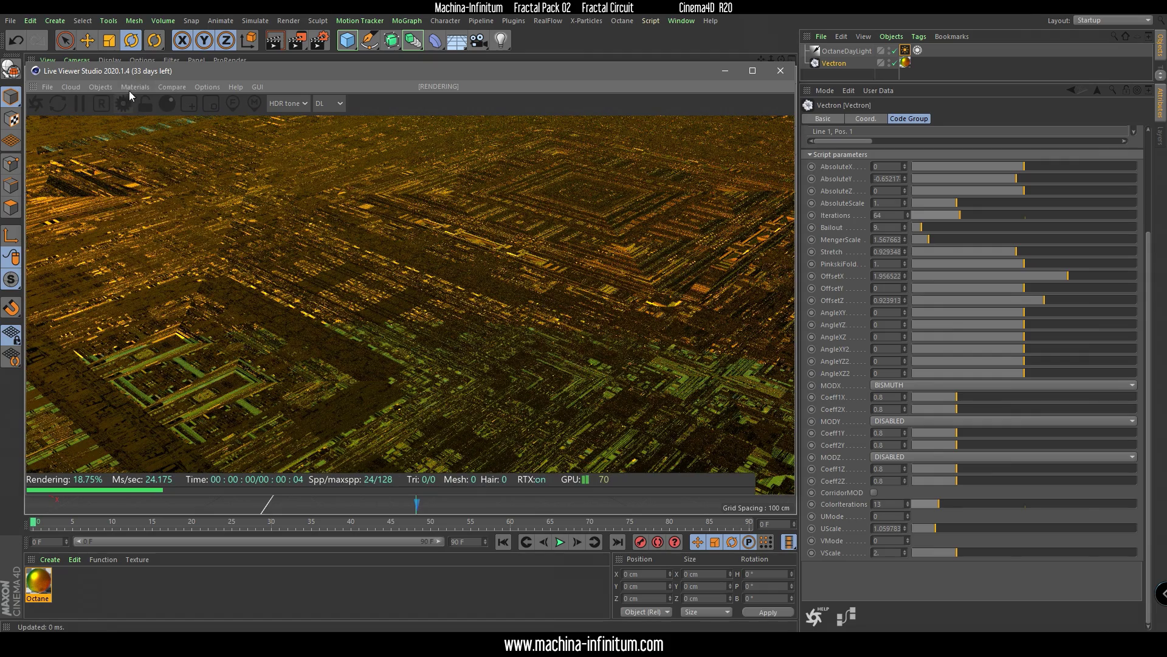
click(100, 87)
click(115, 104)
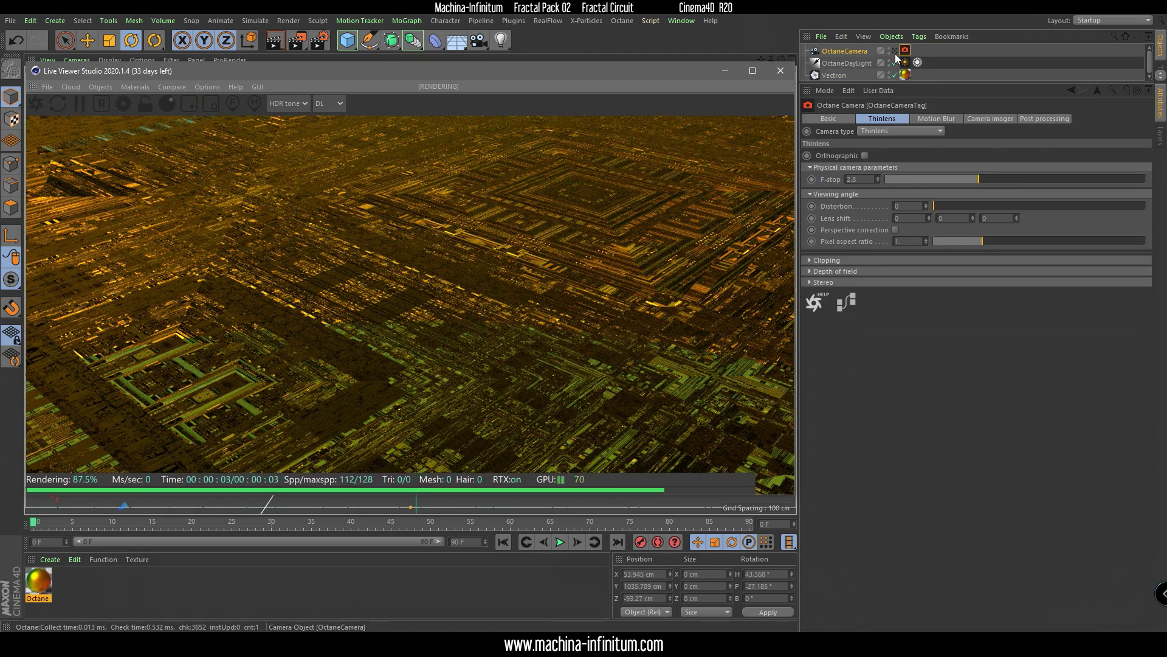
Step: Set the Octane camera's depth of field Aperture to about 2.679 cm and center the diamond pattern in its view
click(837, 52)
click(1026, 132)
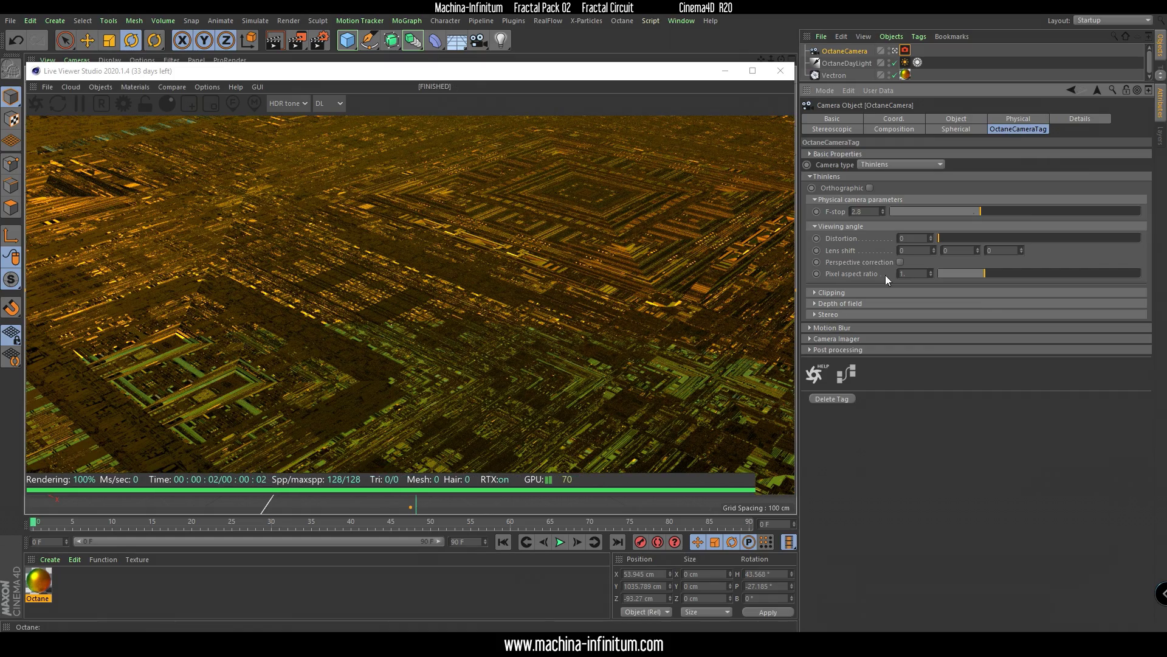
click(815, 303)
drag(959, 328, 1073, 322)
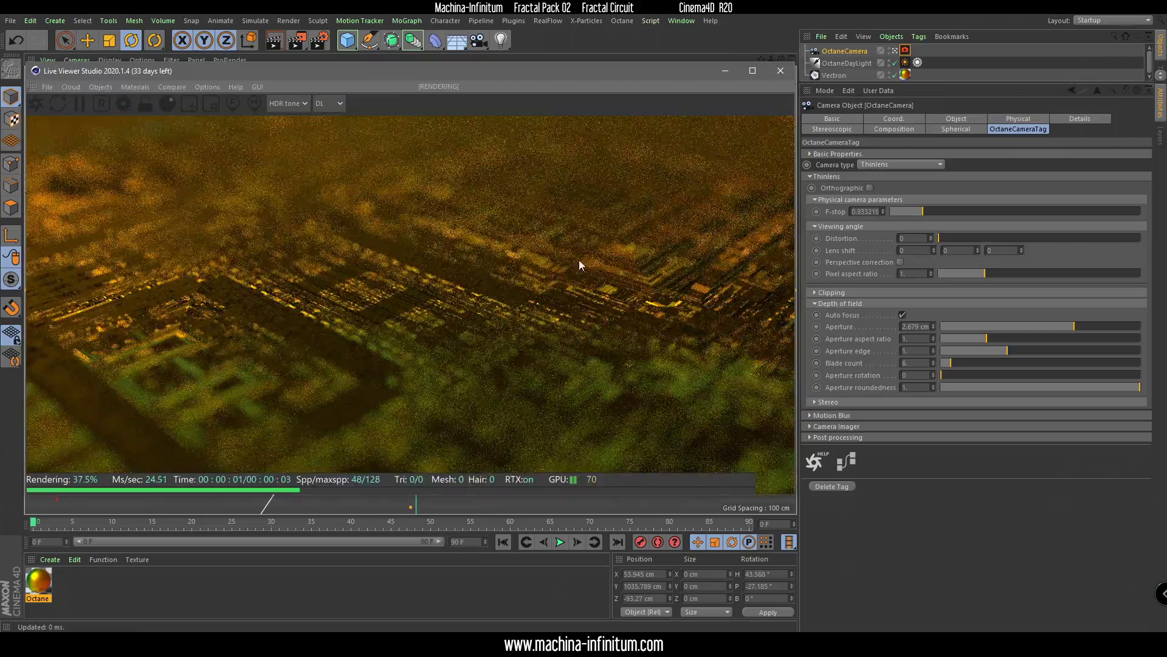
middle_drag(516, 307, 447, 328)
middle_drag(458, 263, 432, 292)
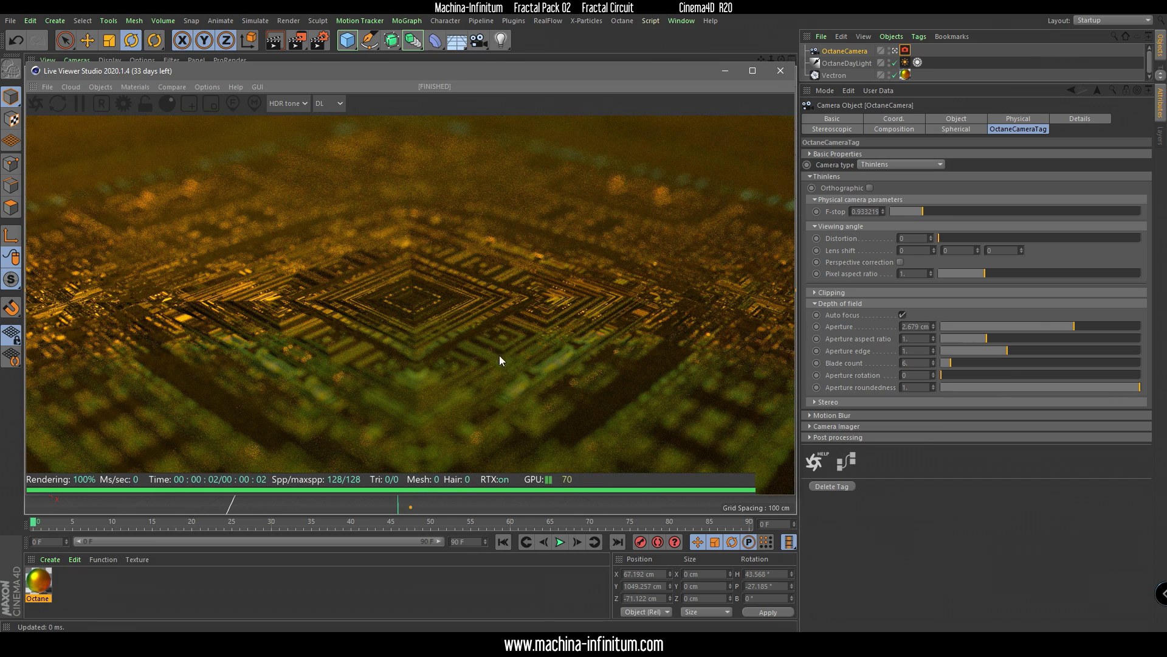
Step: Enable the Camera Imager on the Octane camera and set its Response to Agfacolor_Futura_200CD
click(809, 427)
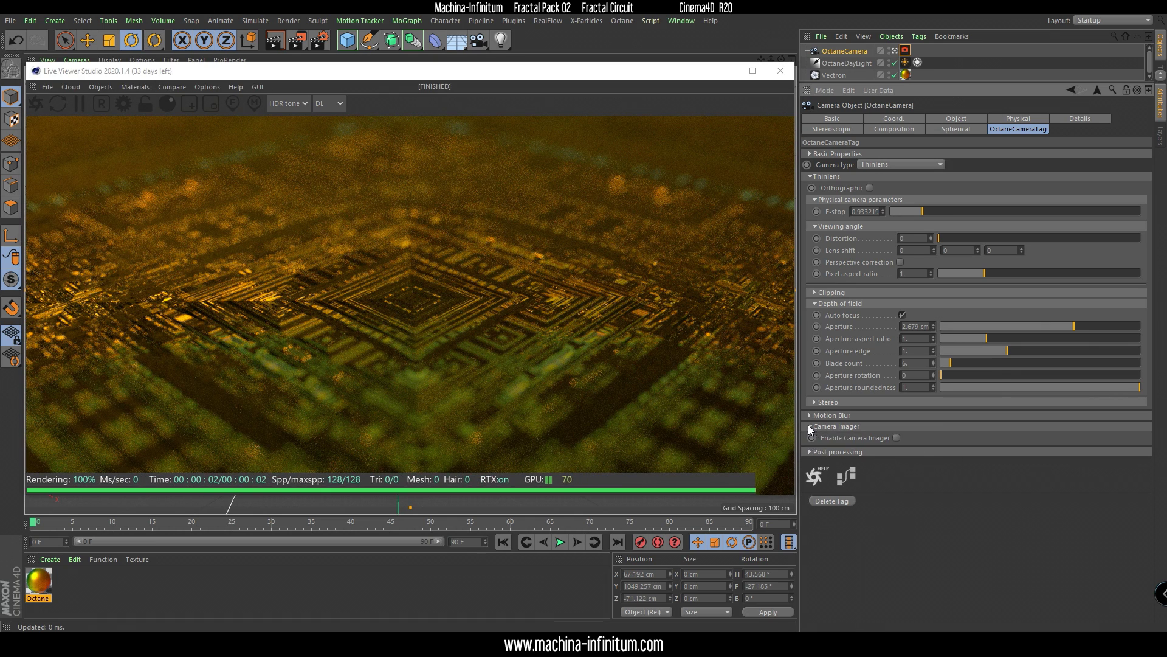
click(897, 437)
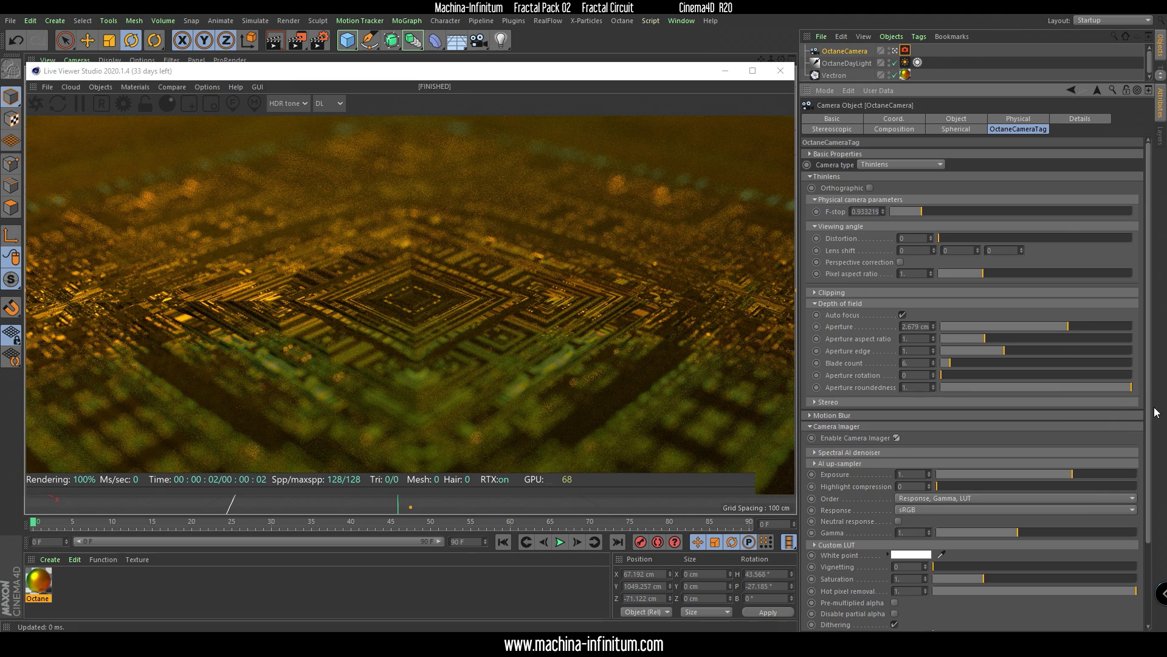
scroll(898, 431, down, 3)
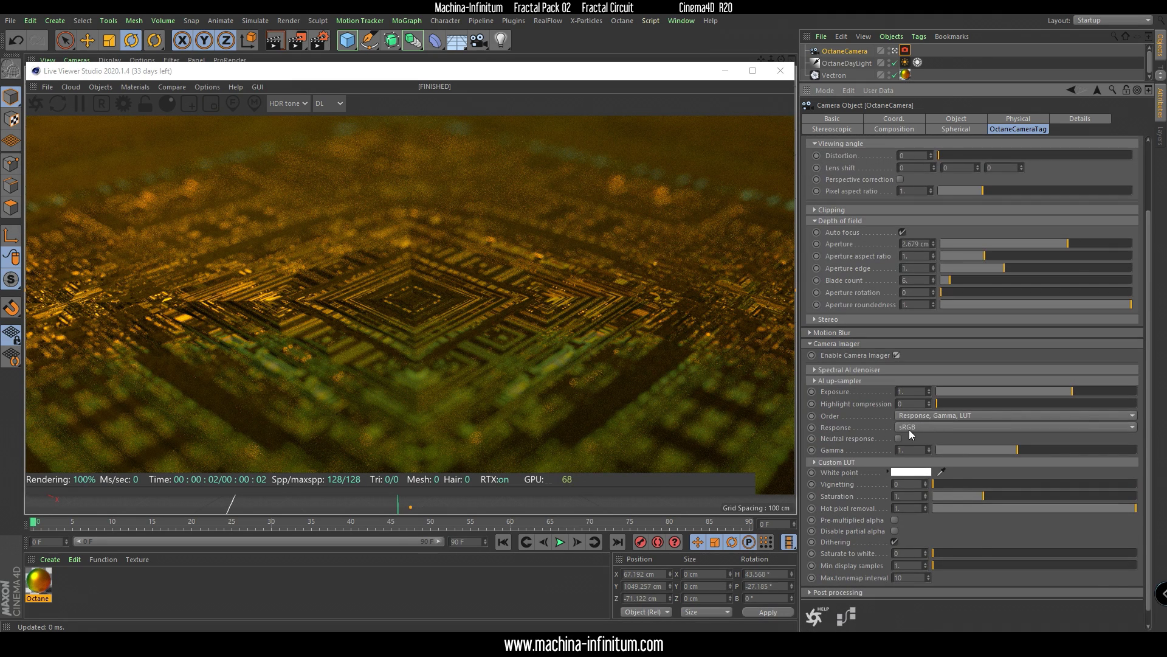
click(909, 430)
click(951, 17)
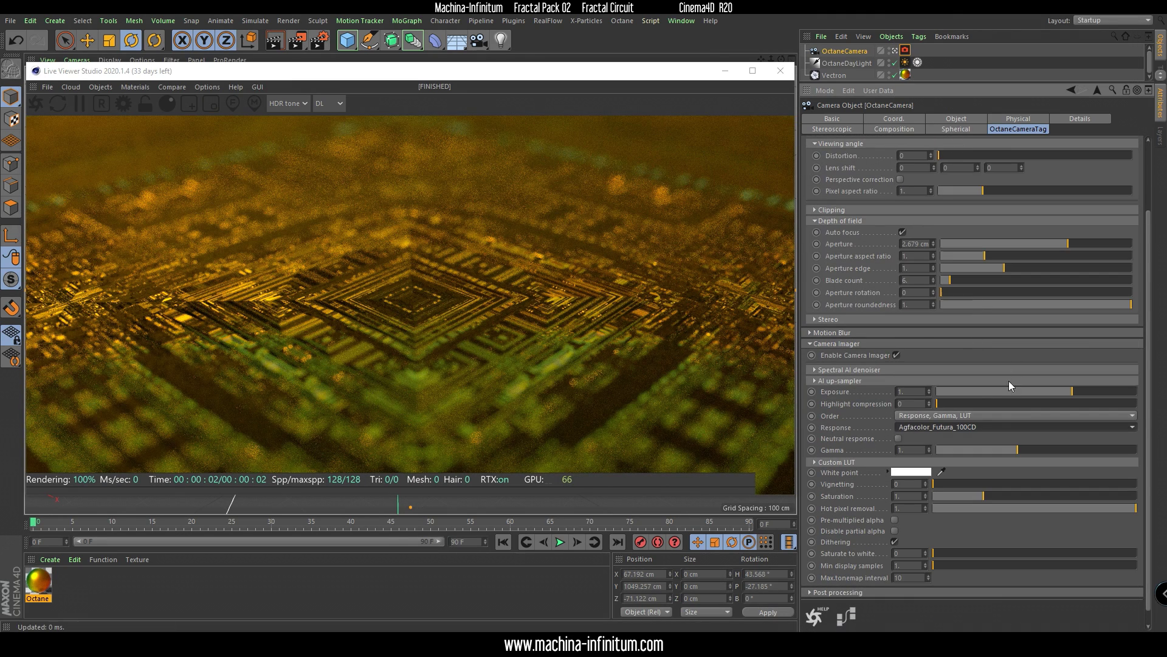
key(Down)
Step: Set Max. samples to 2208 in the Octane kernel settings and close them
click(123, 104)
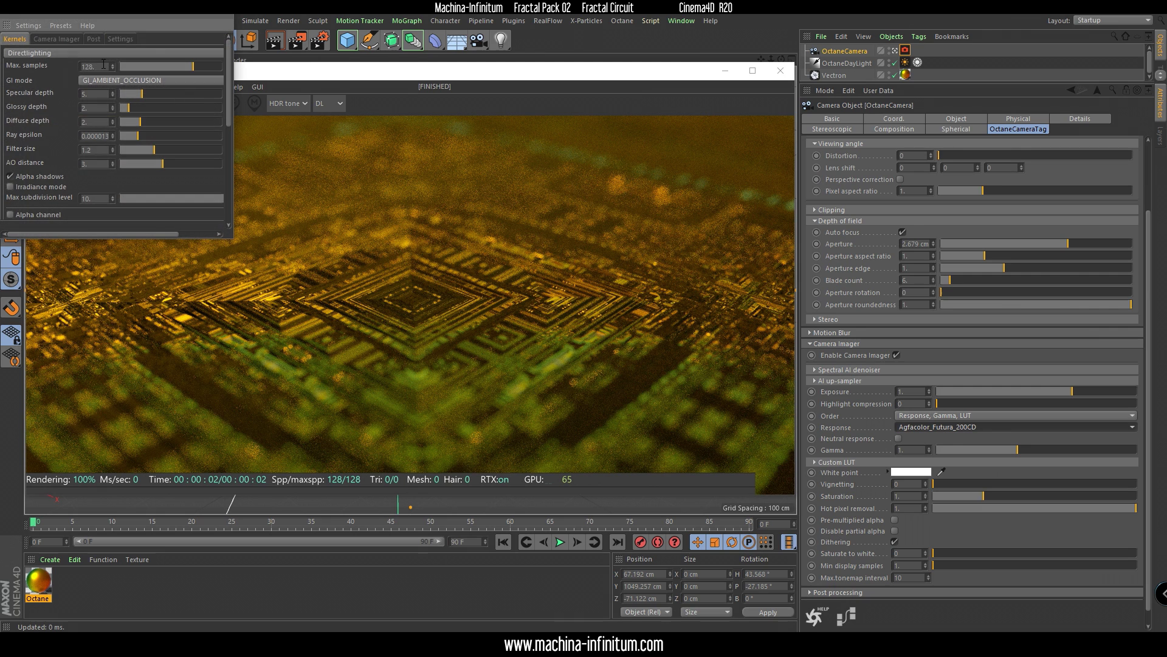
text(0)
key(Return)
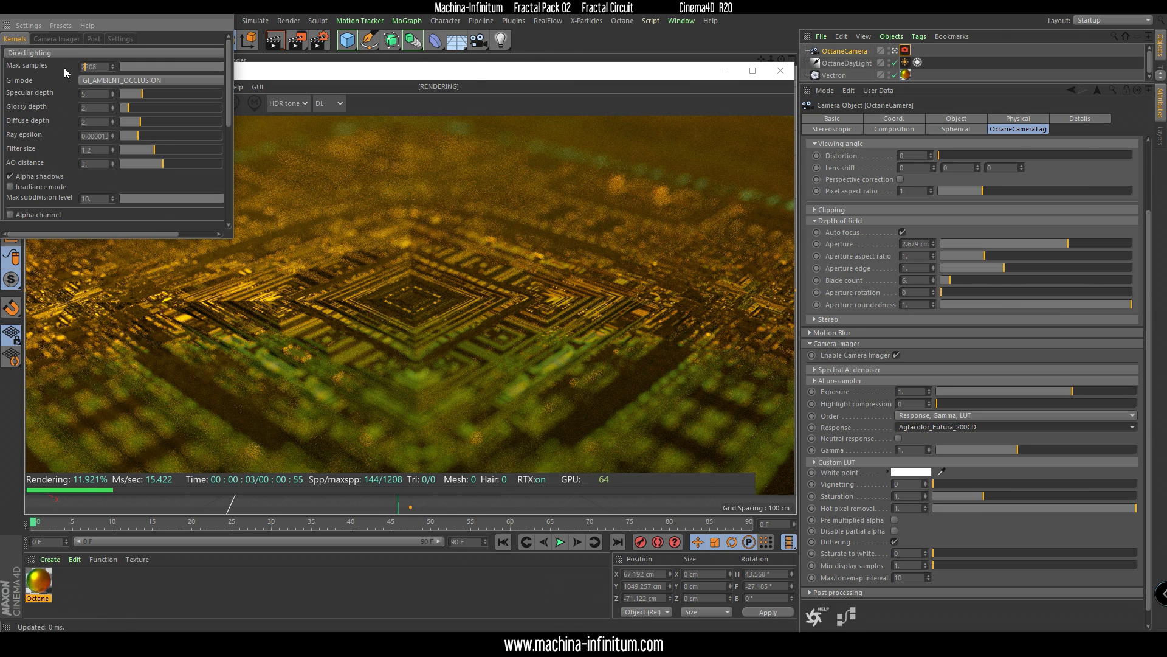
click(216, 15)
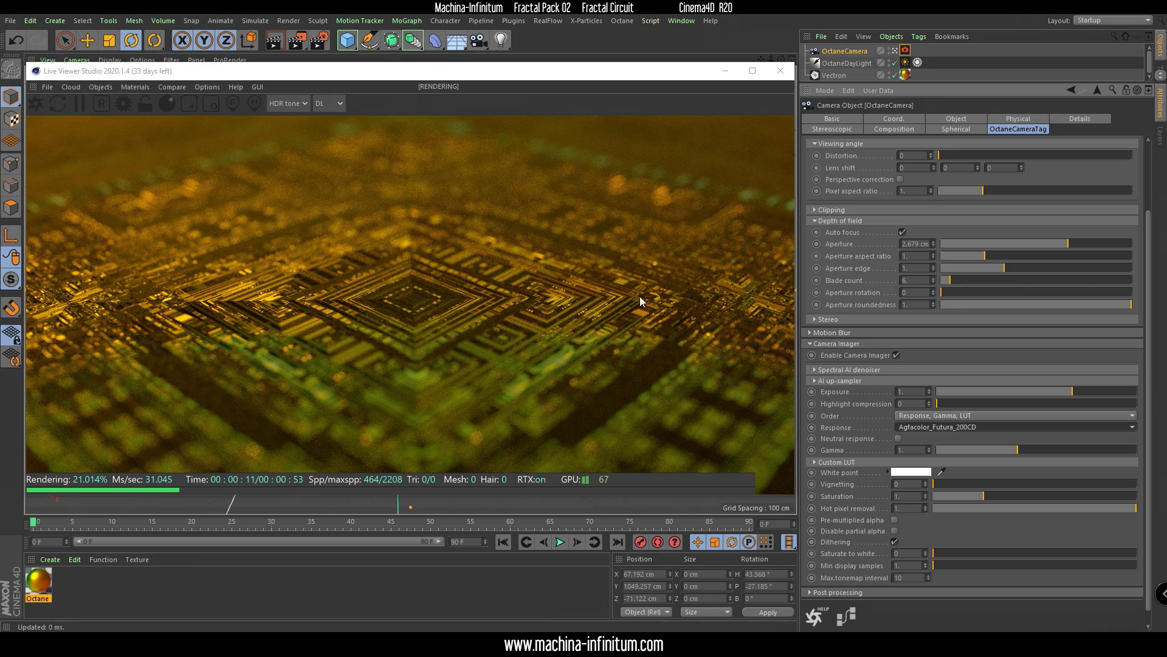
Step: Enable post processing on the Octane camera, with Bloom power about 22.5 and Glare power about 13.6
mouse_move(400, 325)
mouse_down()
mouse_move(416, 333)
mouse_move(399, 304)
mouse_move(409, 313)
mouse_up()
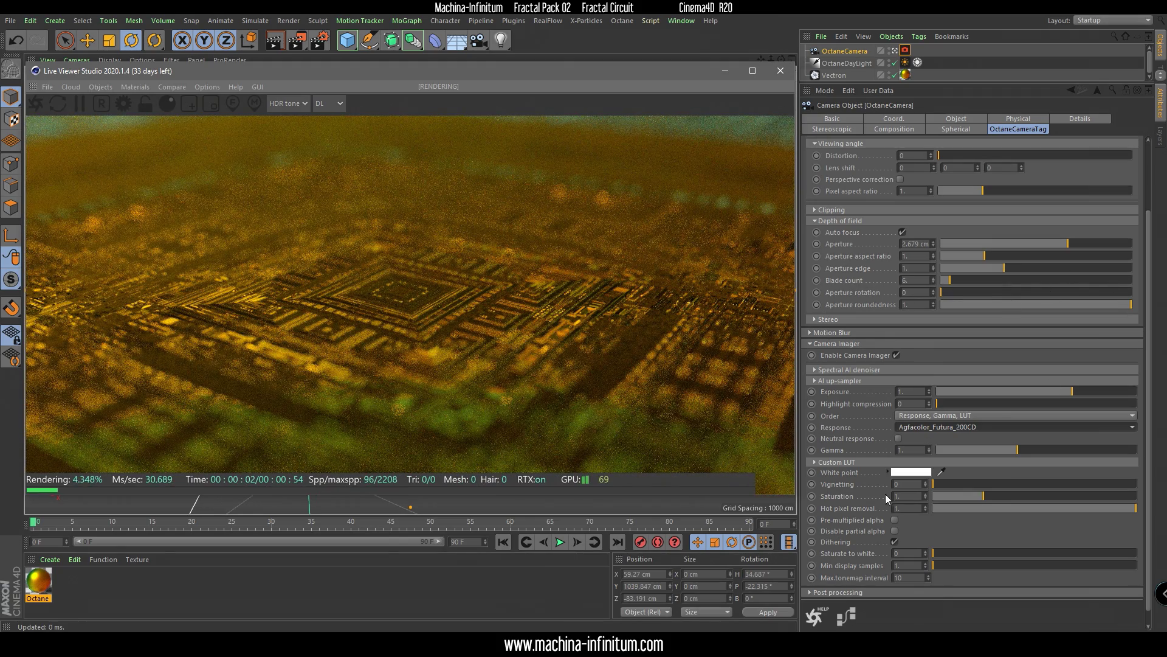
click(821, 592)
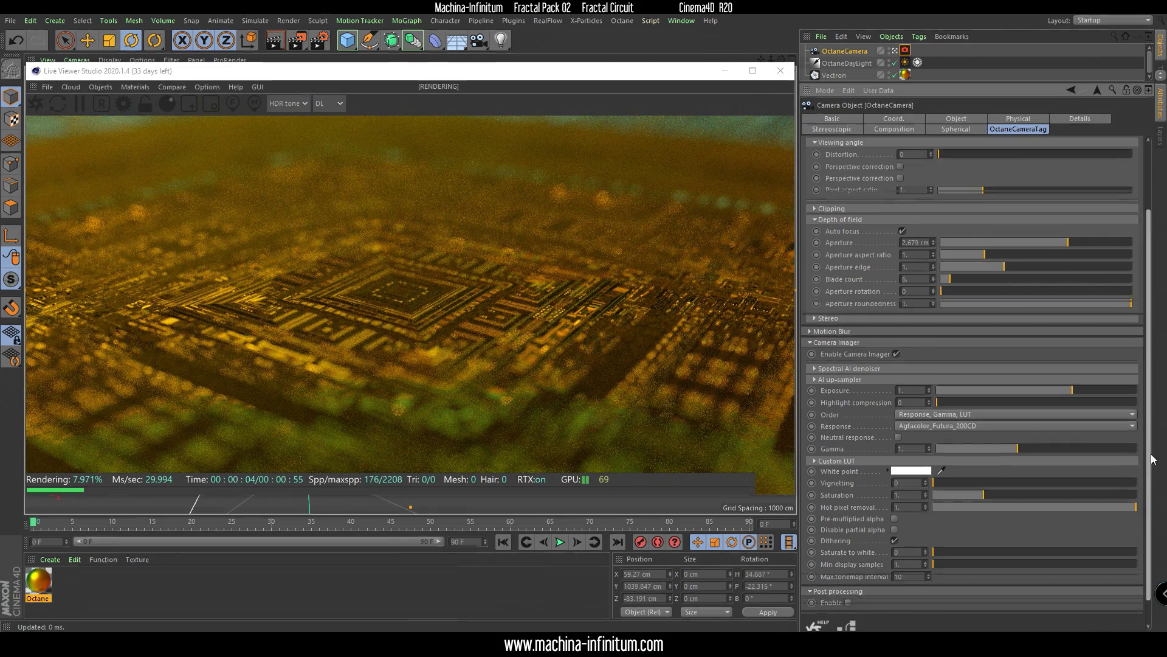
scroll(845, 592, down, 1)
click(849, 573)
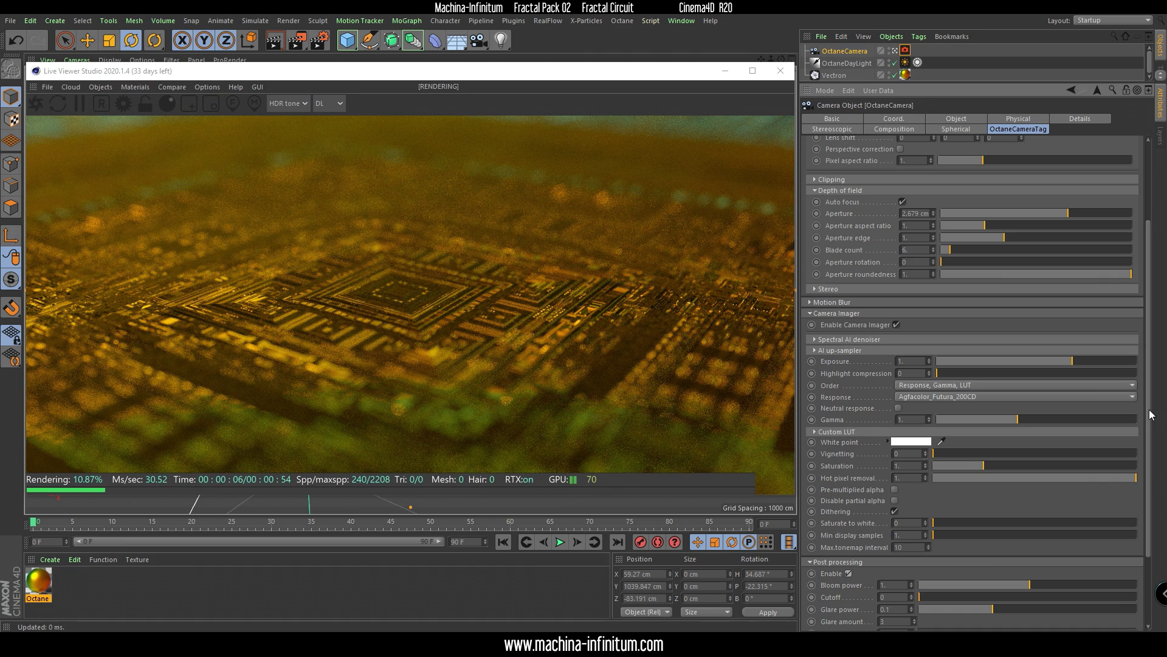
scroll(1151, 415, down, 3)
drag(1031, 488, 1080, 493)
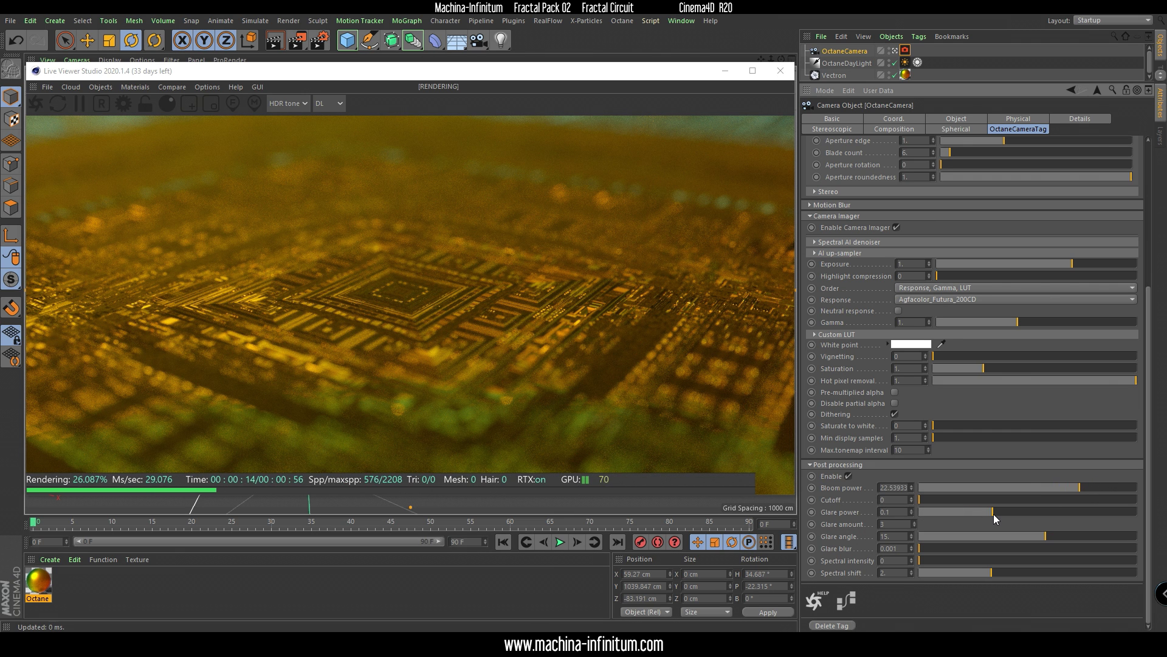
drag(994, 515, 1069, 500)
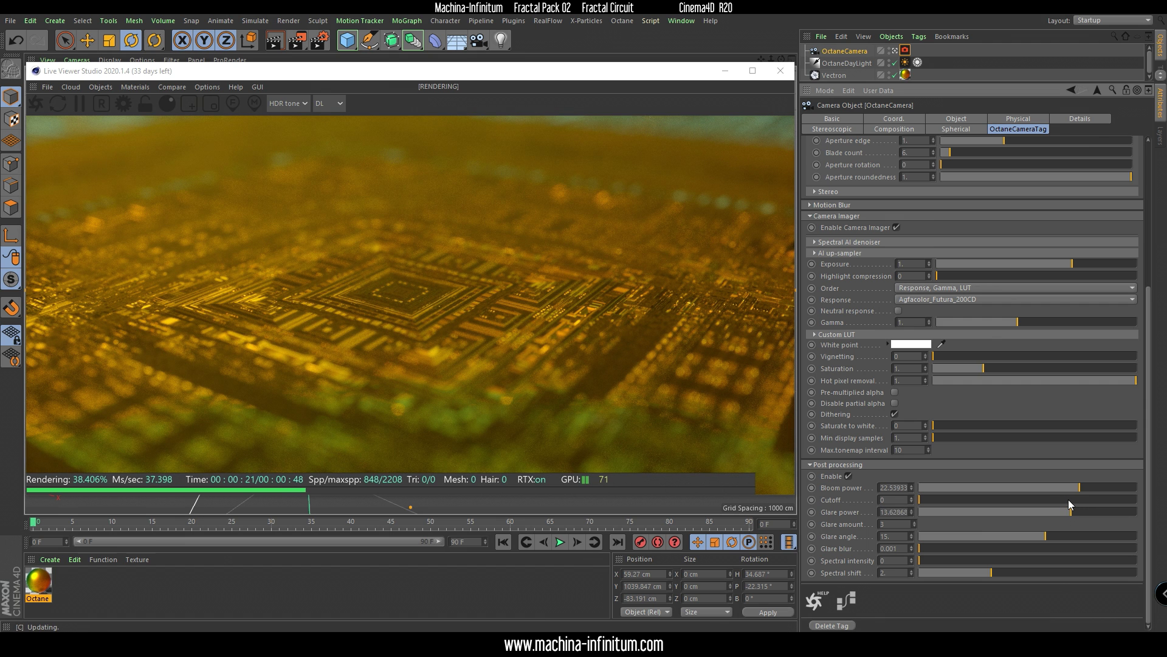
Step: Raise the OctaneDayLight's Power slightly and maximize the Live Viewer to show the render full size
click(847, 64)
click(1005, 129)
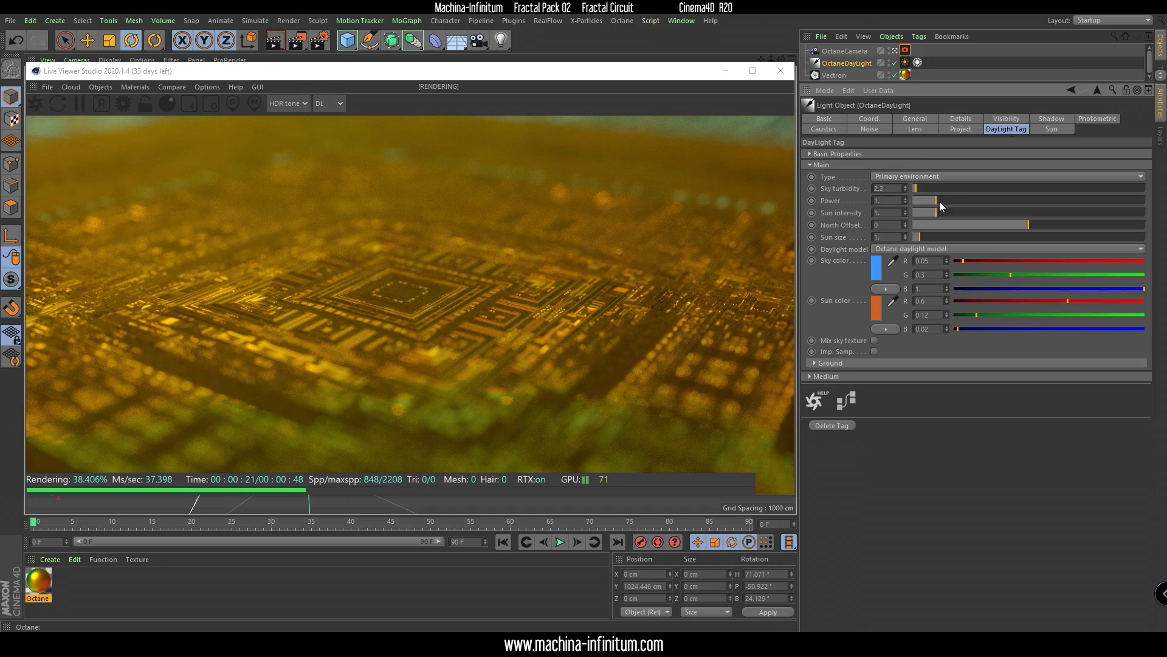
mouse_move(937, 199)
mouse_down()
mouse_move(968, 200)
mouse_move(939, 198)
mouse_up()
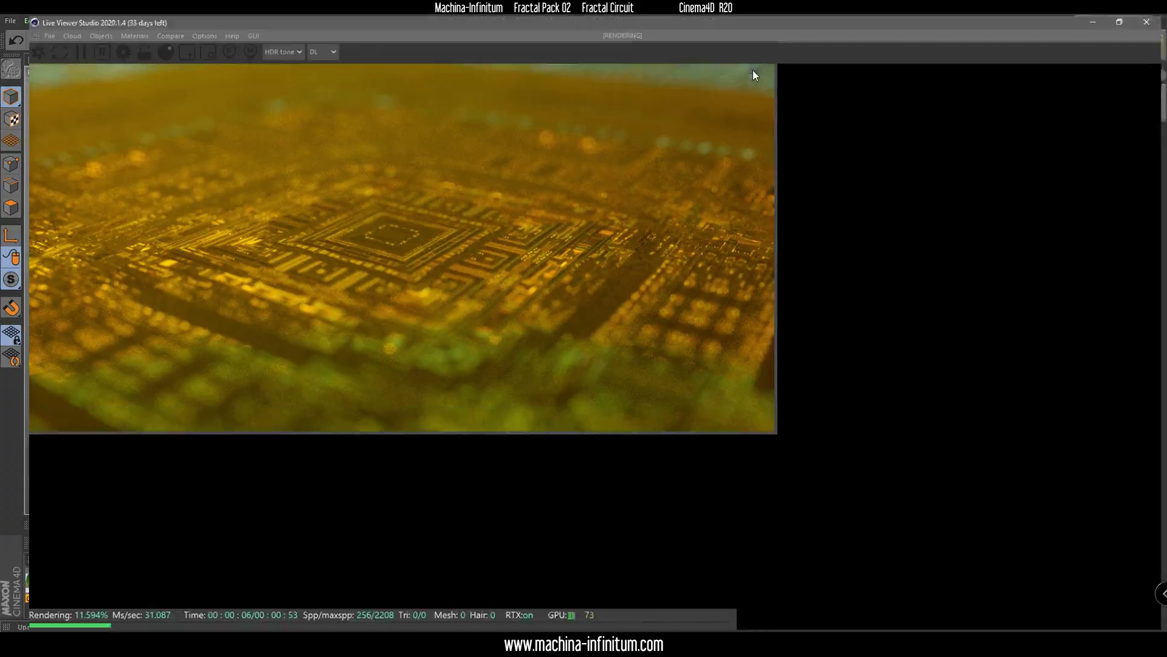
click(752, 70)
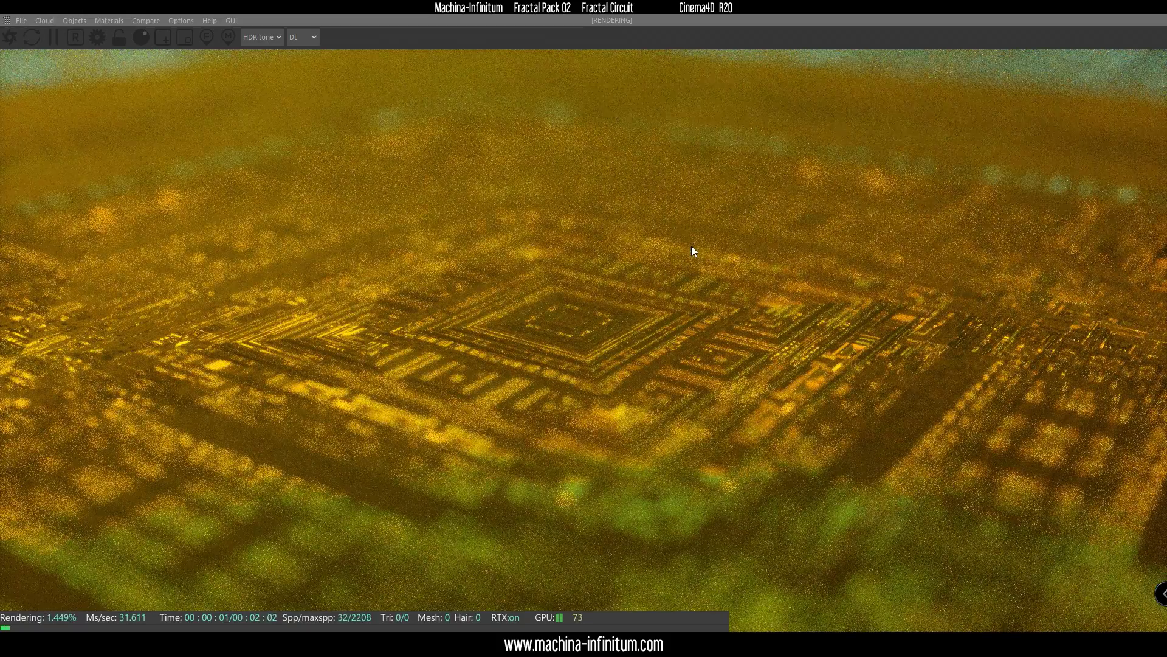